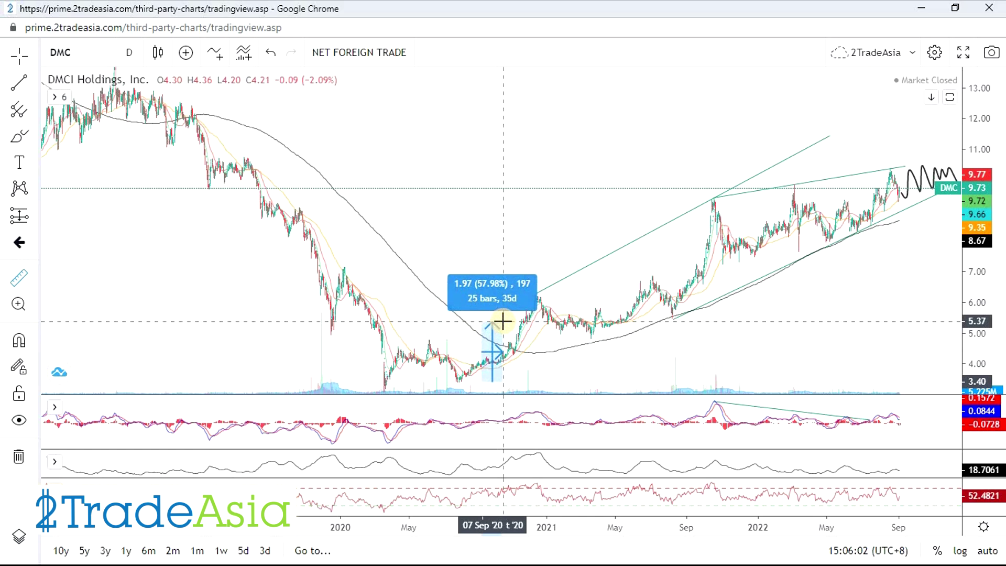
- Measure DMC's price rise from the mid-2020 low up to the level of the August 2022 high
click(469, 171)
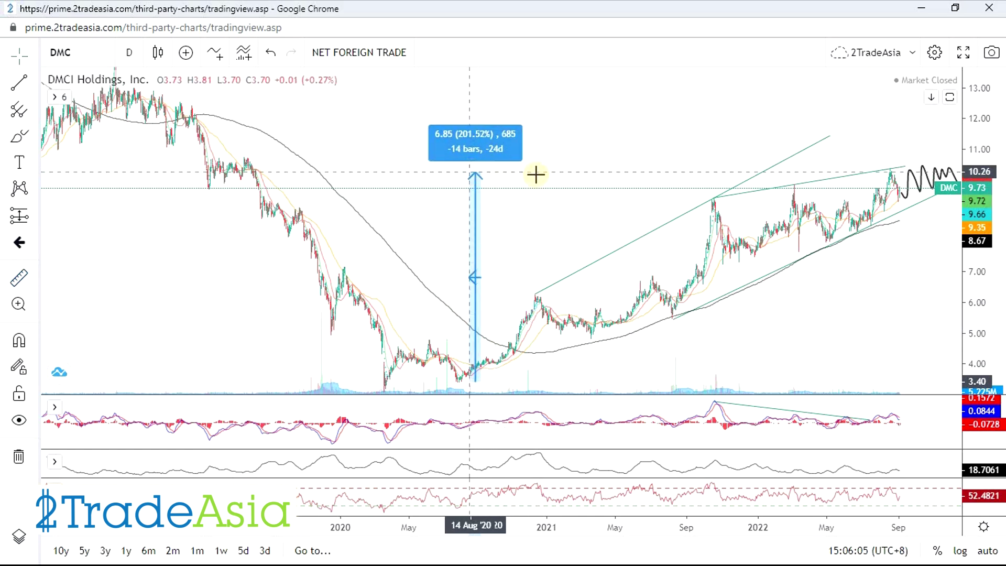
click(604, 151)
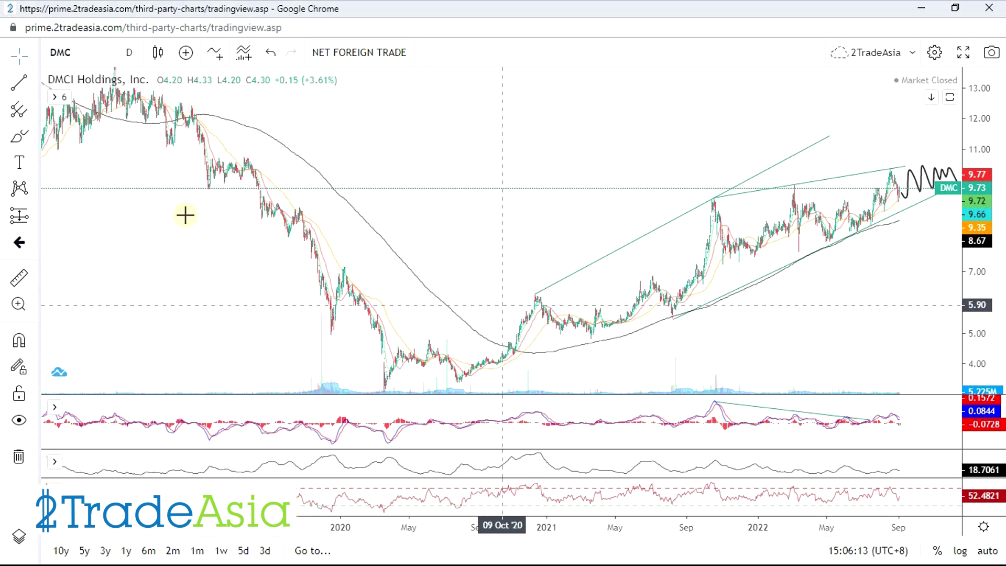
- Add horizontal lines at about 10.74 and 9.80 on the DMC chart
click(35, 82)
click(63, 173)
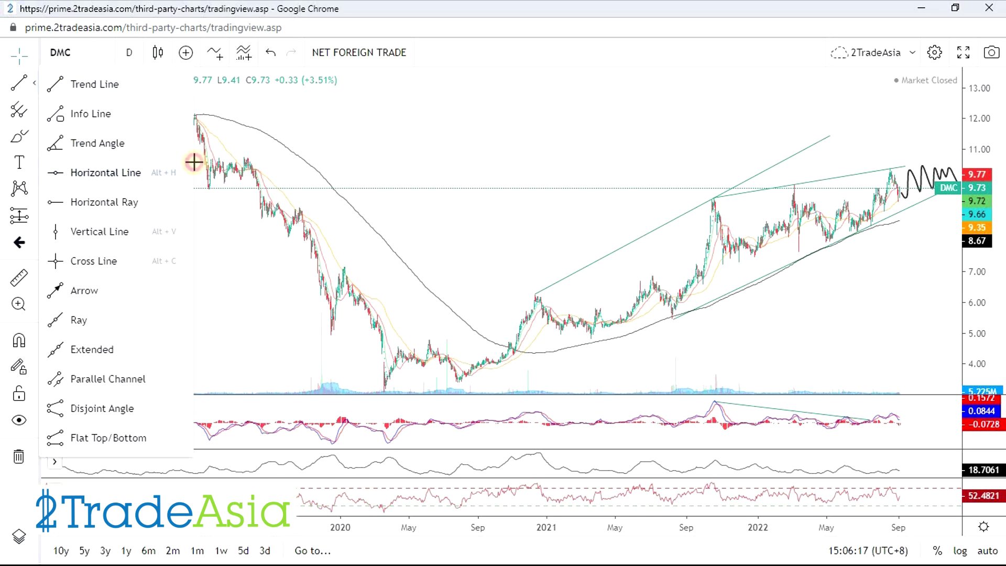
click(262, 156)
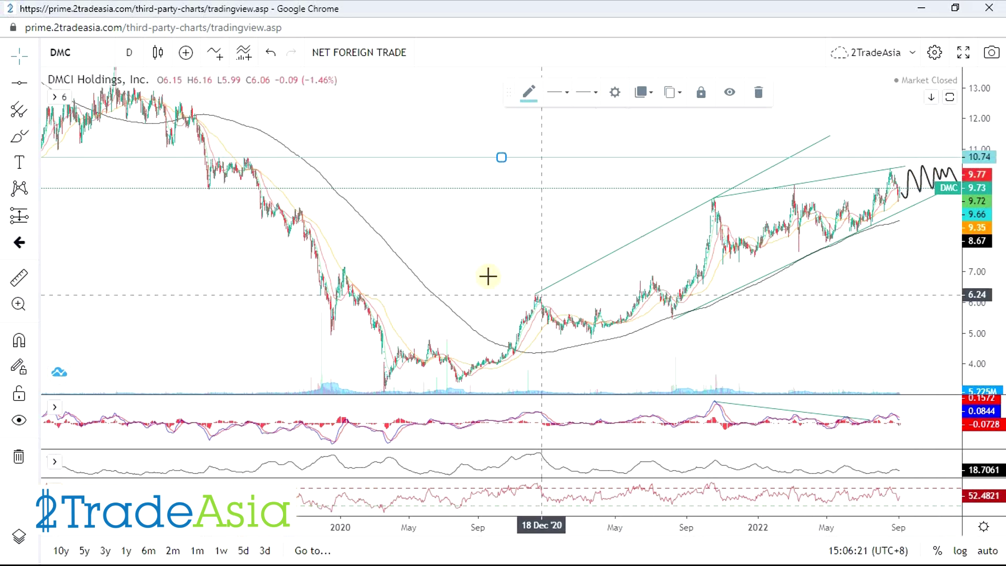
scroll(339, 255, down, 2)
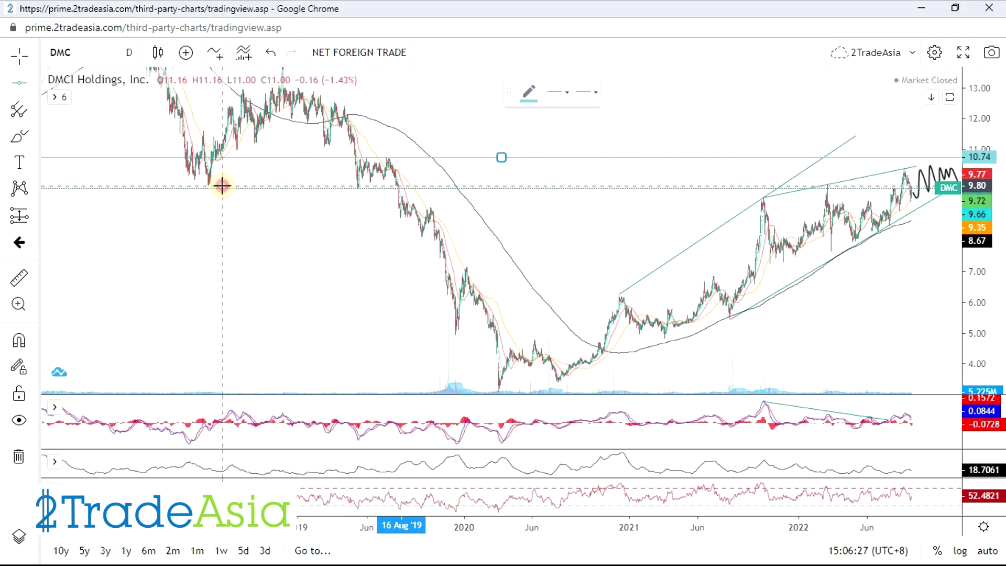
scroll(418, 202, up, 6)
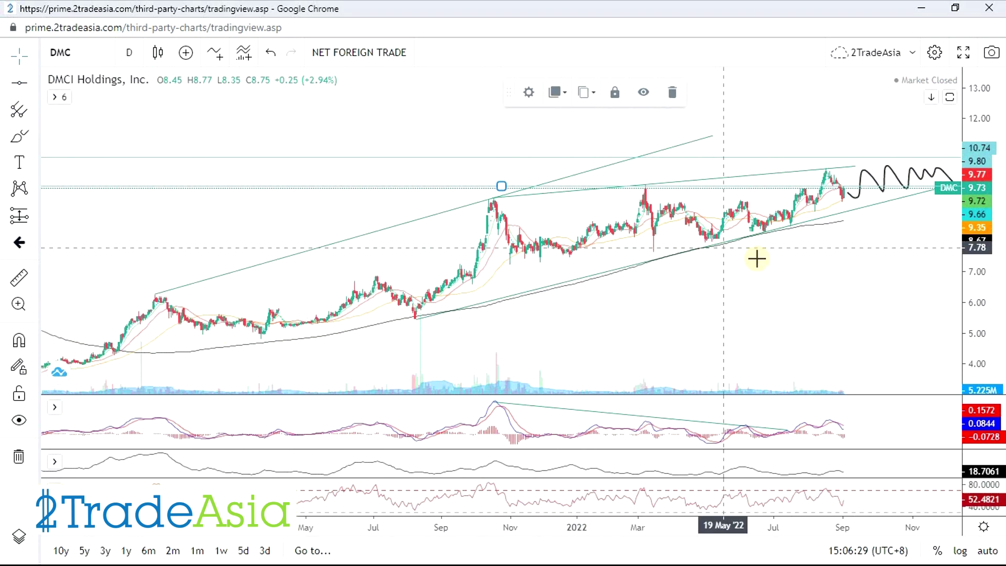
scroll(797, 247, down, 2)
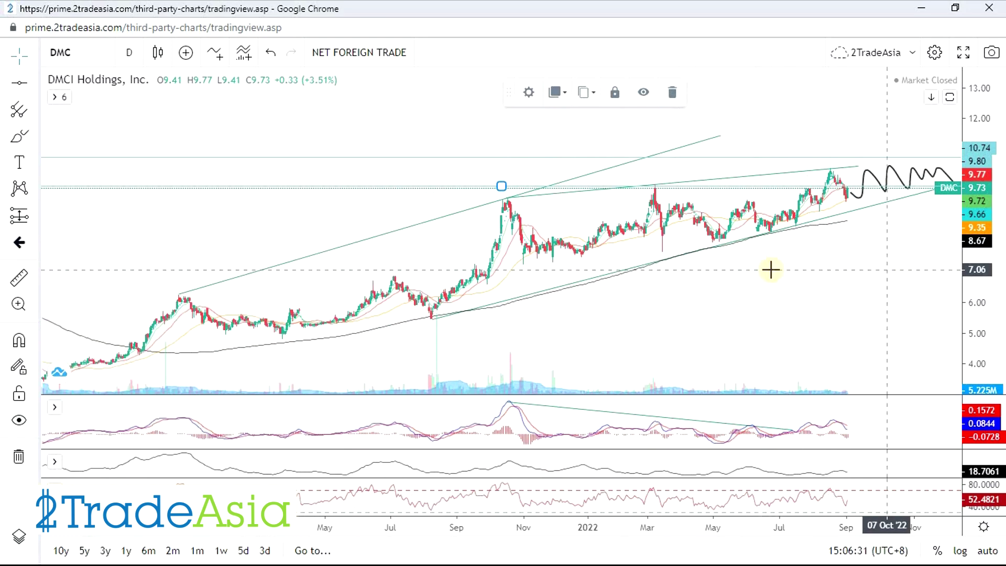
scroll(482, 253, down, 4)
scroll(692, 194, up, 6)
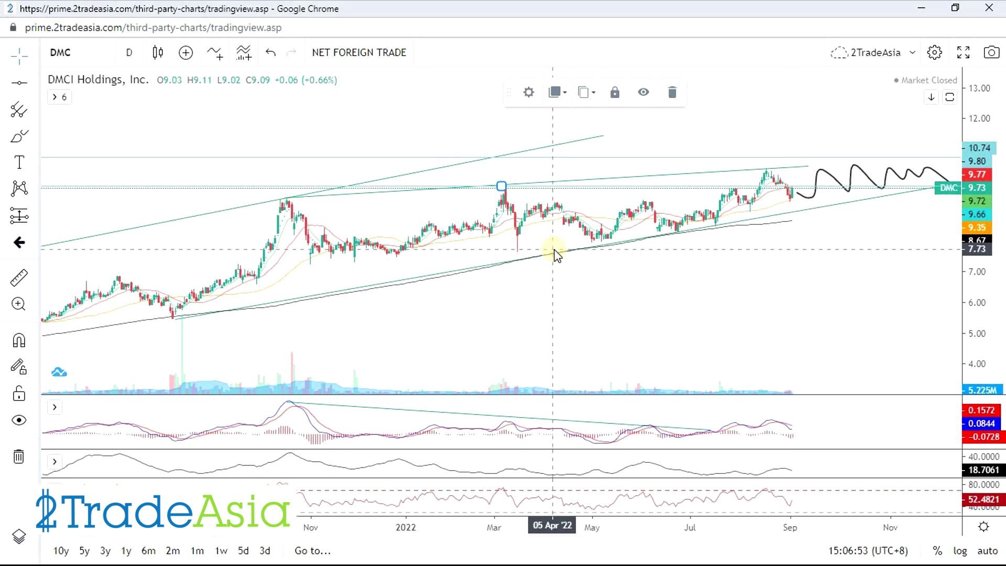
- Switch to the entry and exit computation spreadsheet in Google Sheets and review DMC's profitability ratios, net income growth and year-on-year earnings
key(alt+Tab)
click(420, 320)
click(388, 399)
click(355, 246)
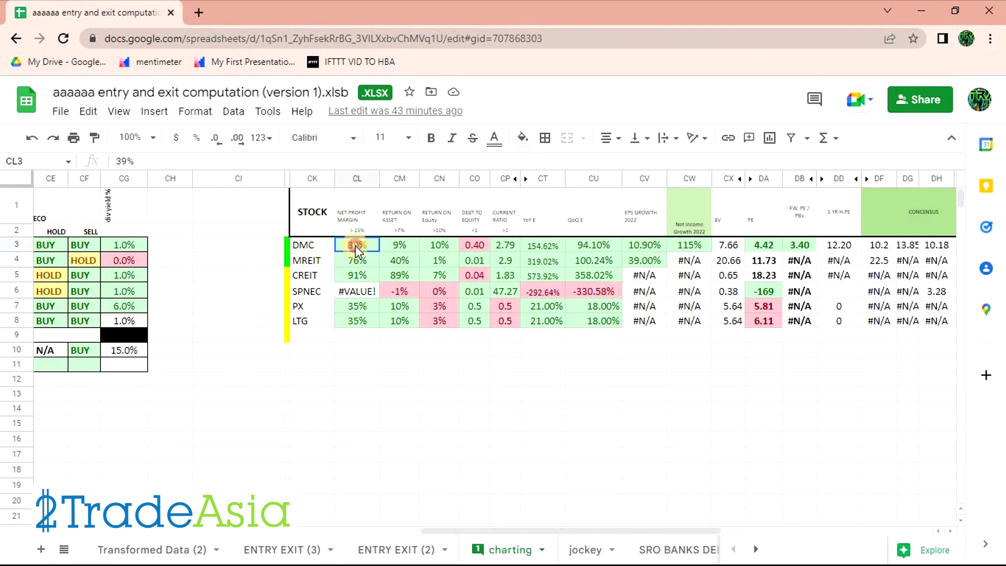
drag(355, 246, 439, 250)
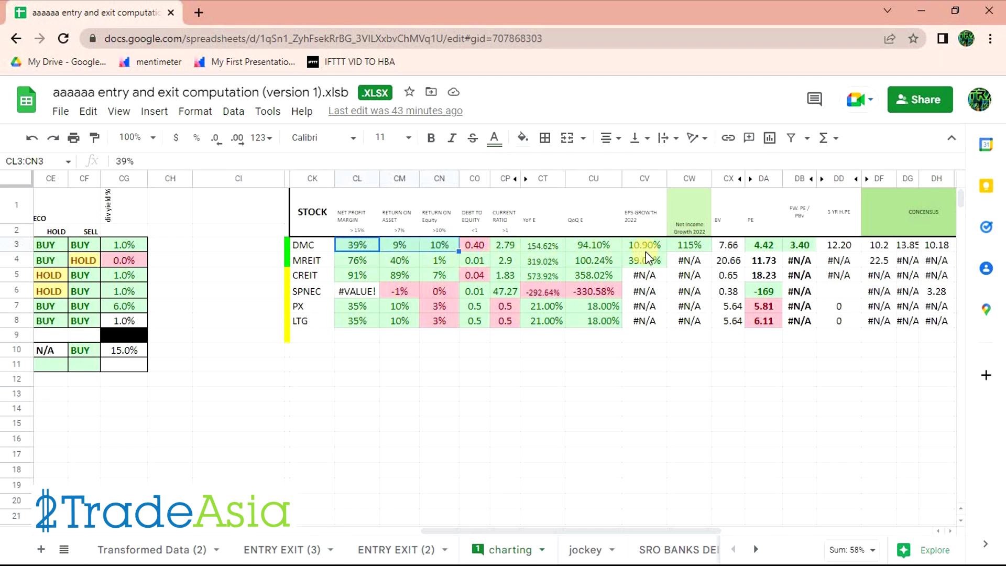
click(687, 251)
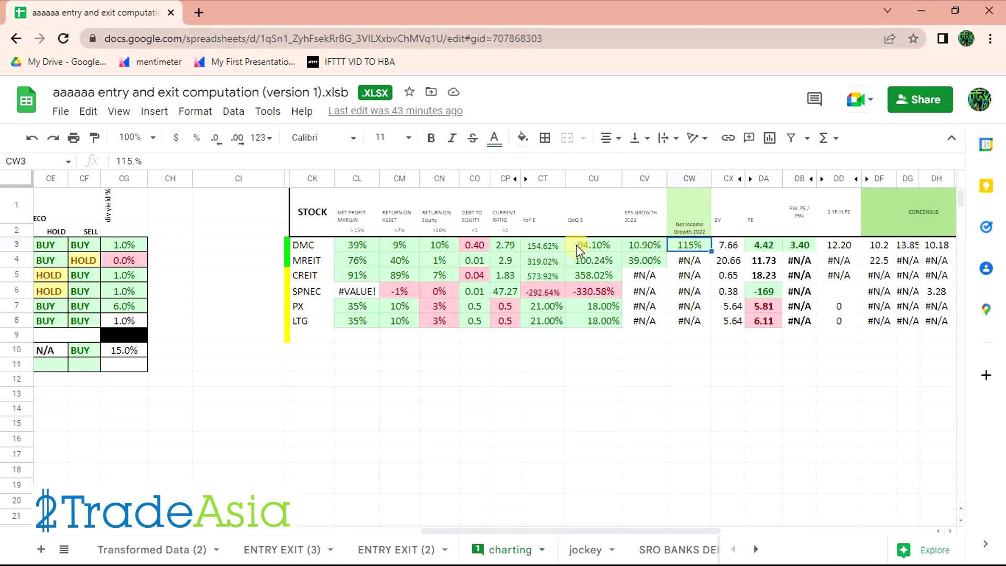
click(546, 247)
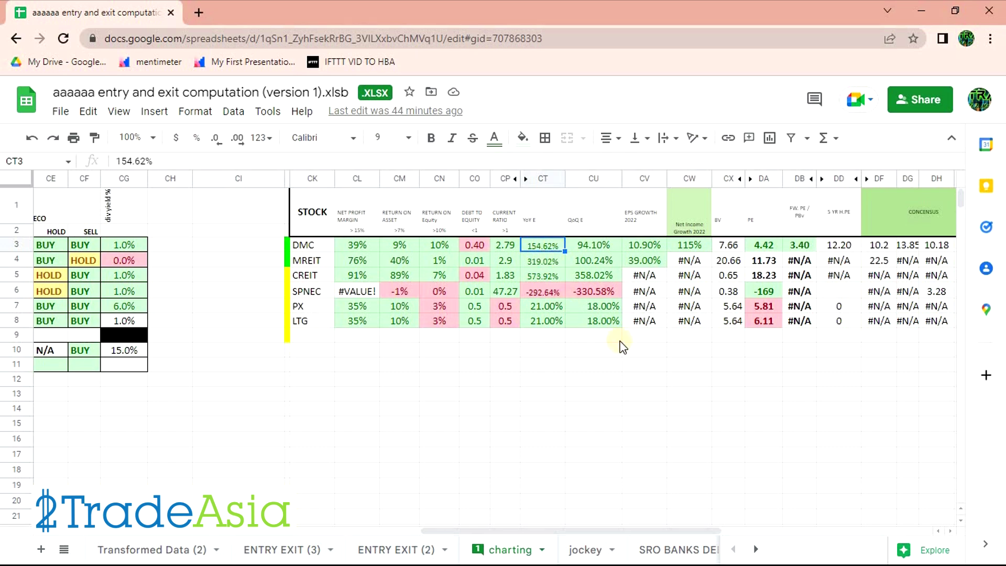
- Compare DMC's price chart in TradingView with its earnings growth and valuation figures in the Google Sheets spreadsheet
key(alt+Tab)
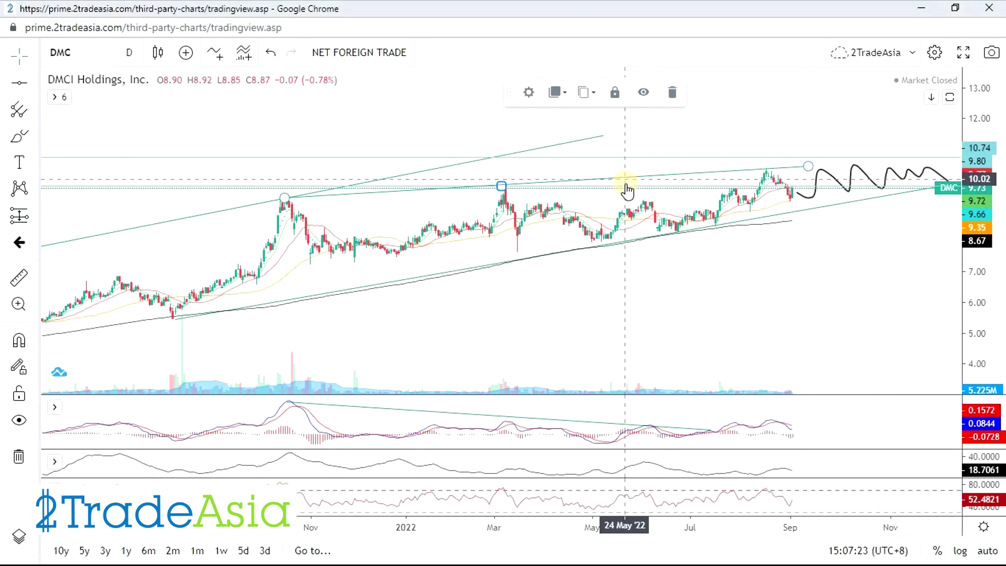
scroll(737, 250, up, 1)
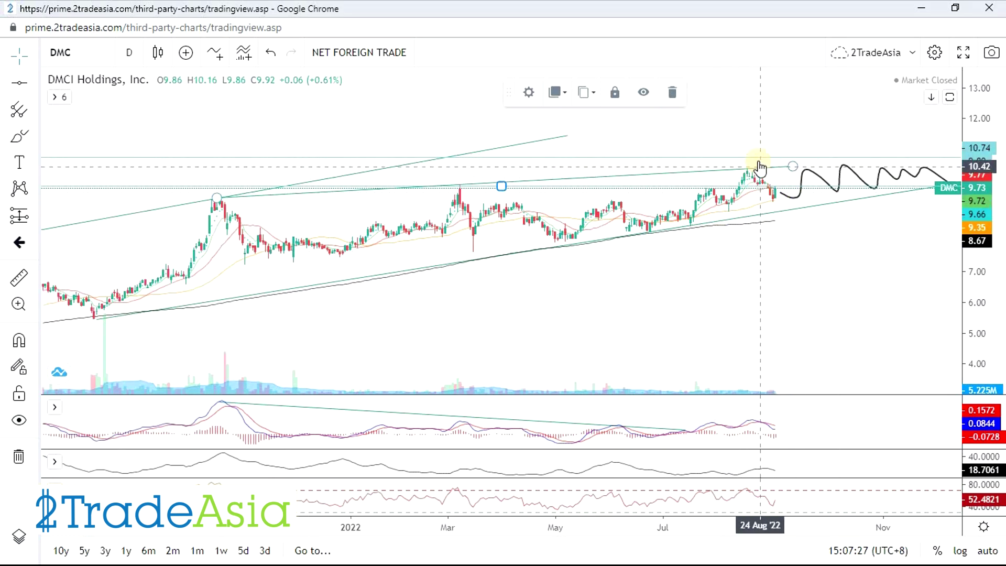
key(alt+Tab)
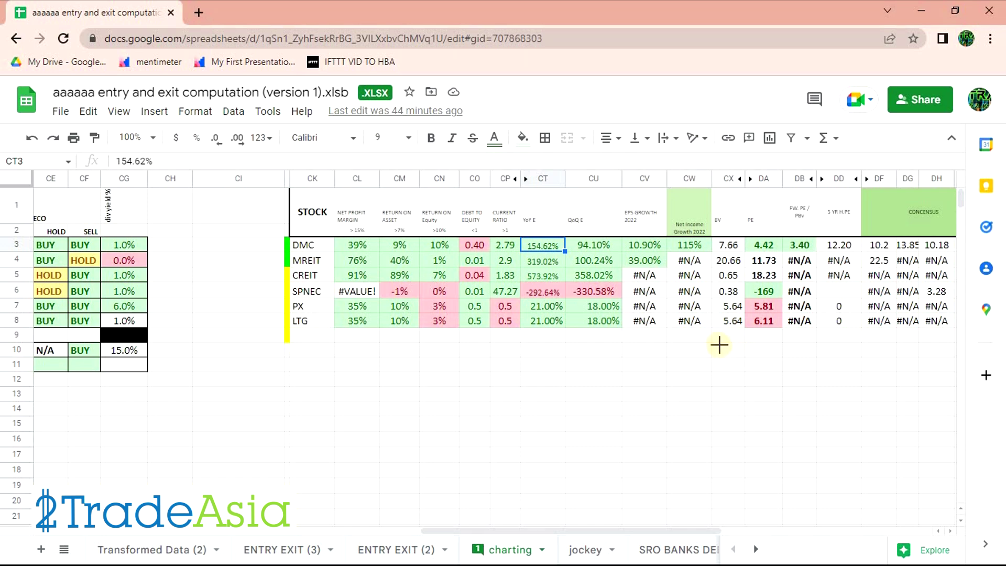
key(alt+Tab)
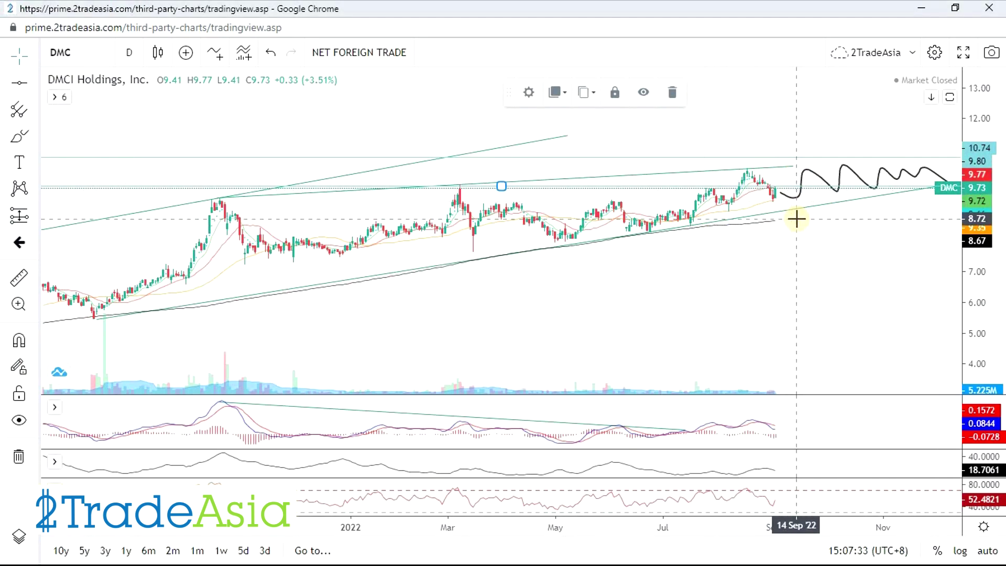
key(alt+Tab)
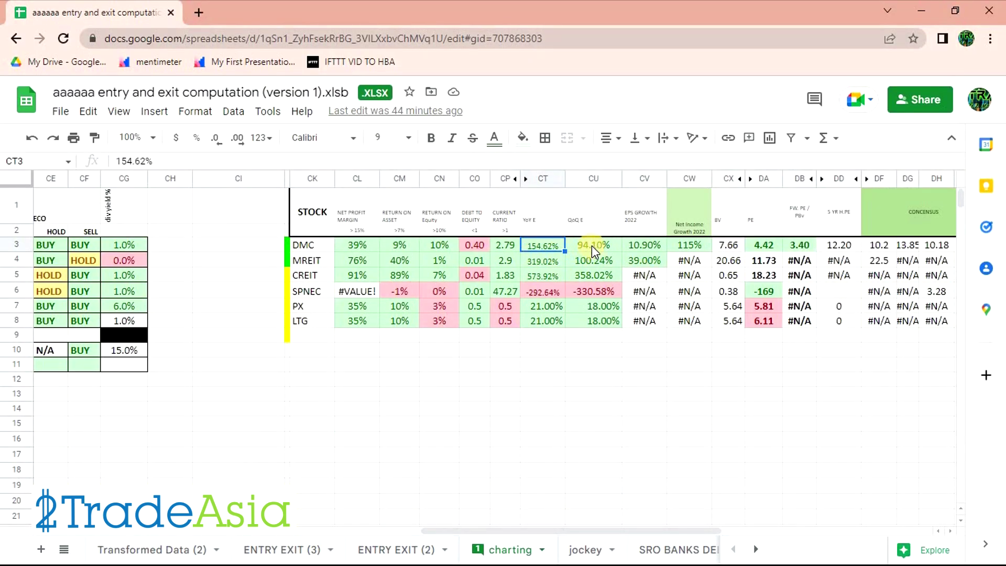
key(alt+Tab)
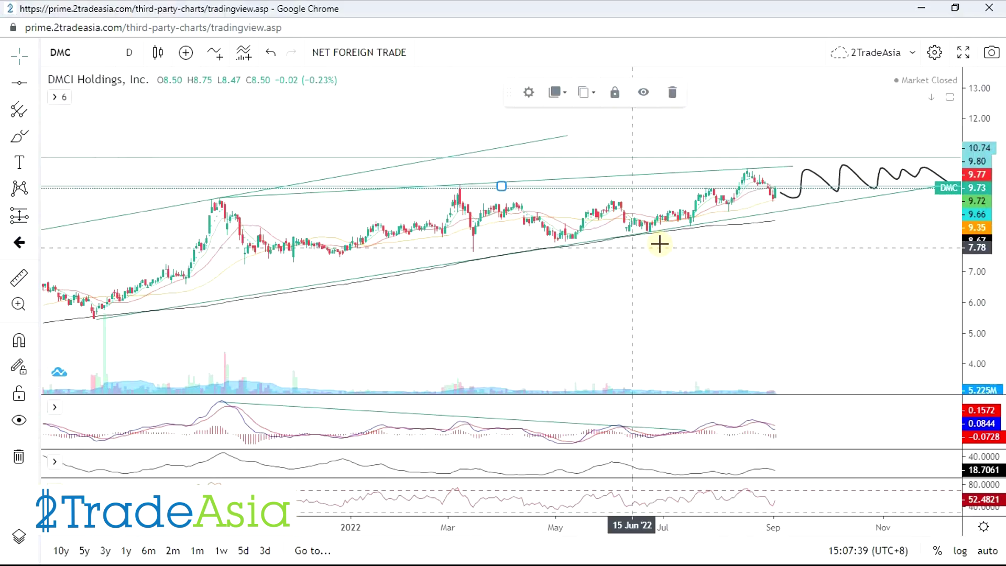
key(alt+Tab)
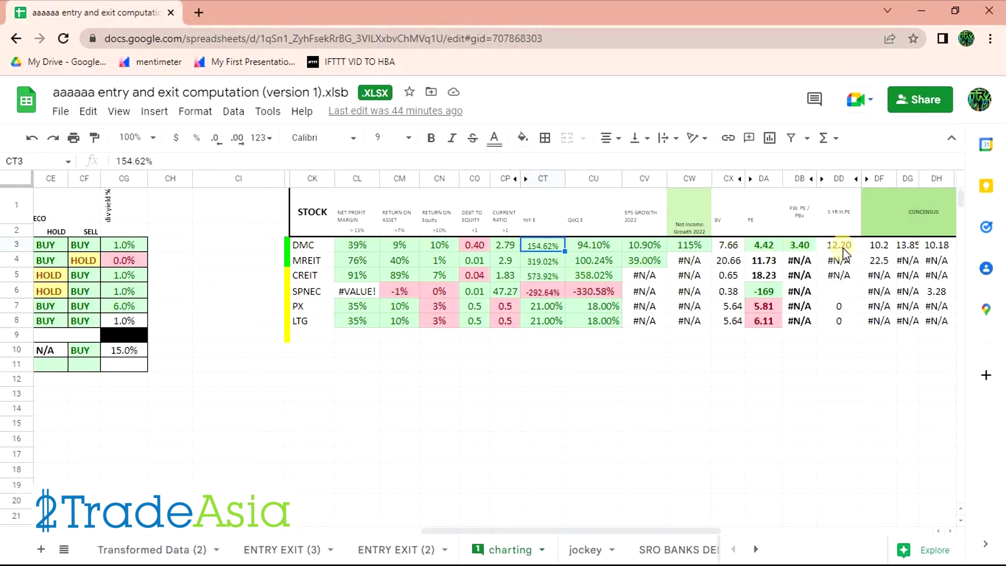
- Look along the DMC row past the PE figures and consensus columns to the broker ratings
click(784, 247)
key(Right)
key(Right)
key(Right)
key(Right)
key(Right)
key(Right)
key(Right)
key(Right)
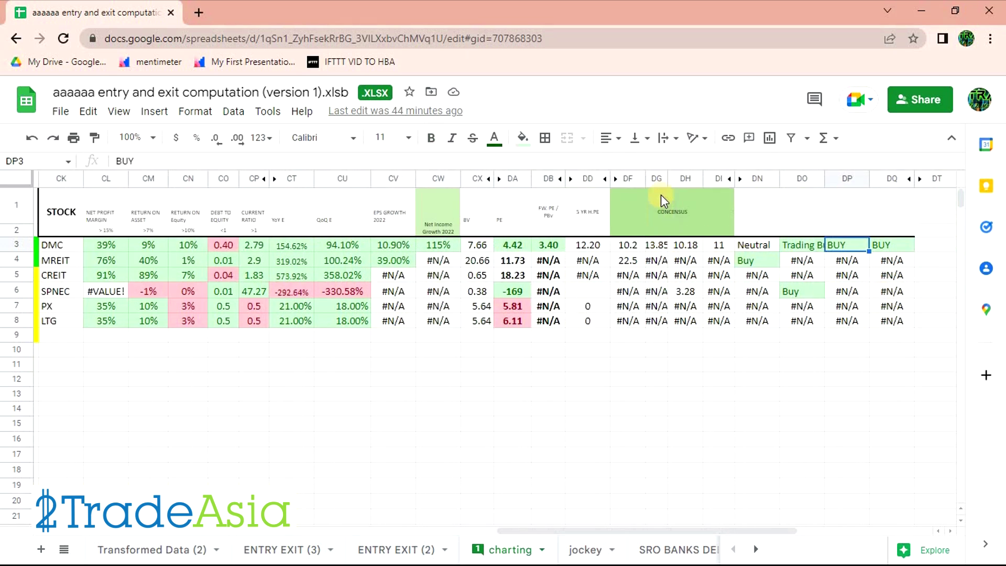
- Widen column DG and show the average of DMC's consensus values in DF3:DI3
drag(667, 178, 673, 178)
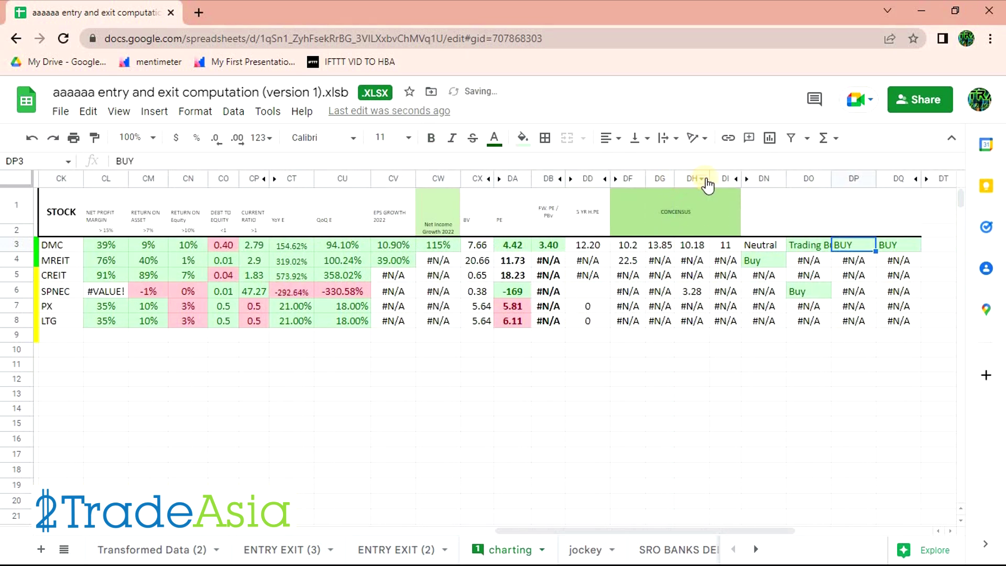
drag(629, 244, 726, 247)
click(859, 549)
click(836, 454)
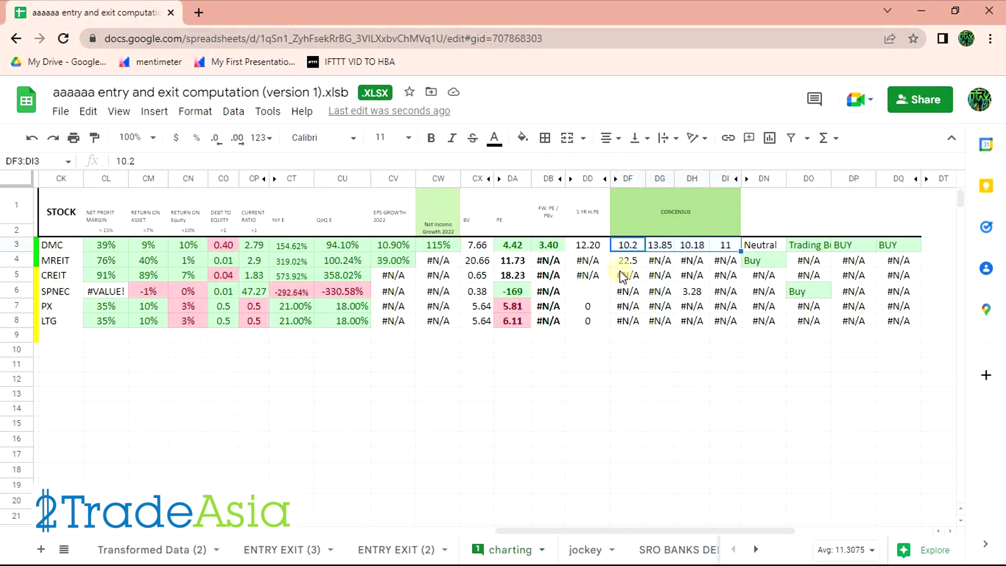
- Check the DMC chart in TradingView, then review DMC's broker ratings and consensus values in the Google Sheets spreadsheet
key(alt+Tab)
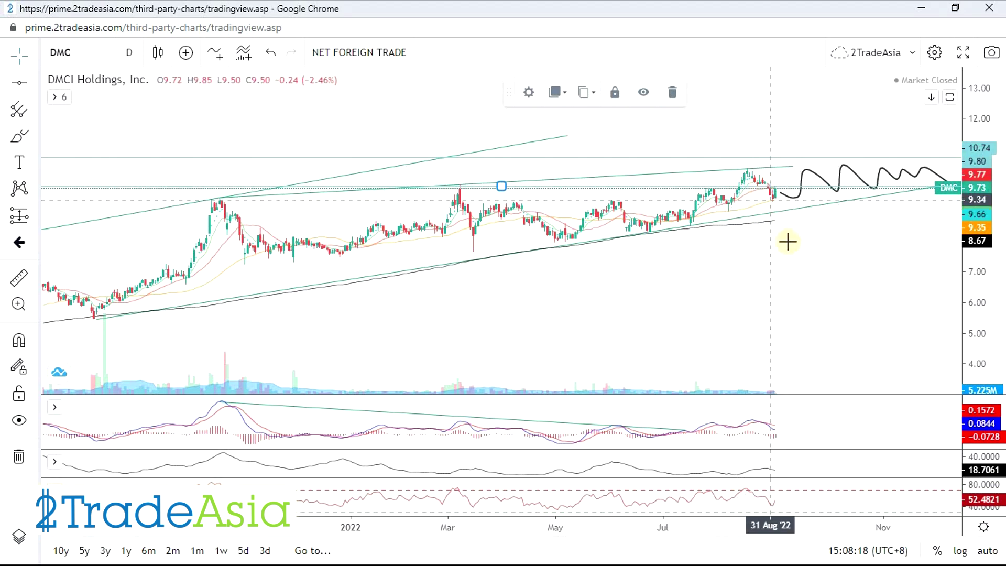
key(alt+Tab)
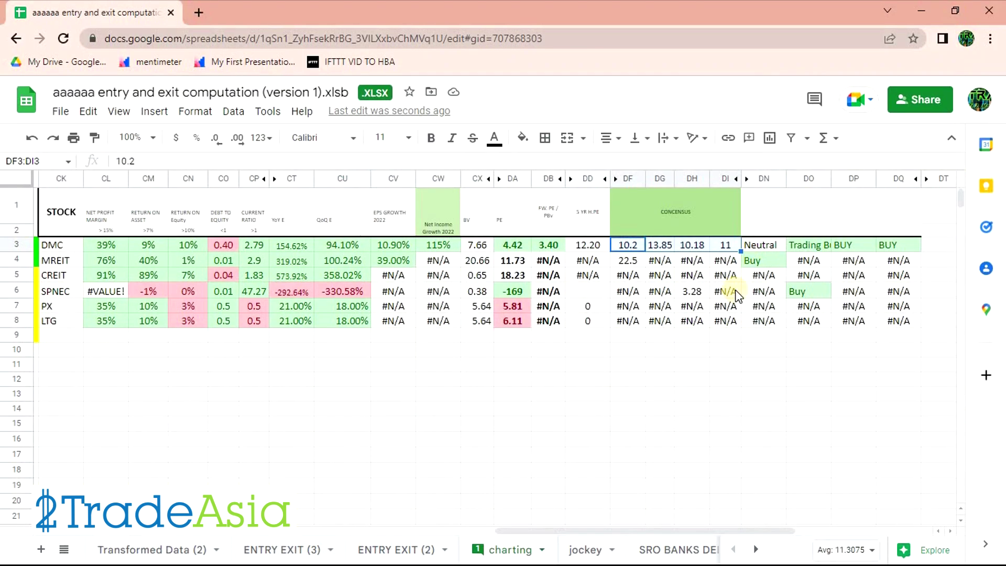
click(759, 246)
click(806, 248)
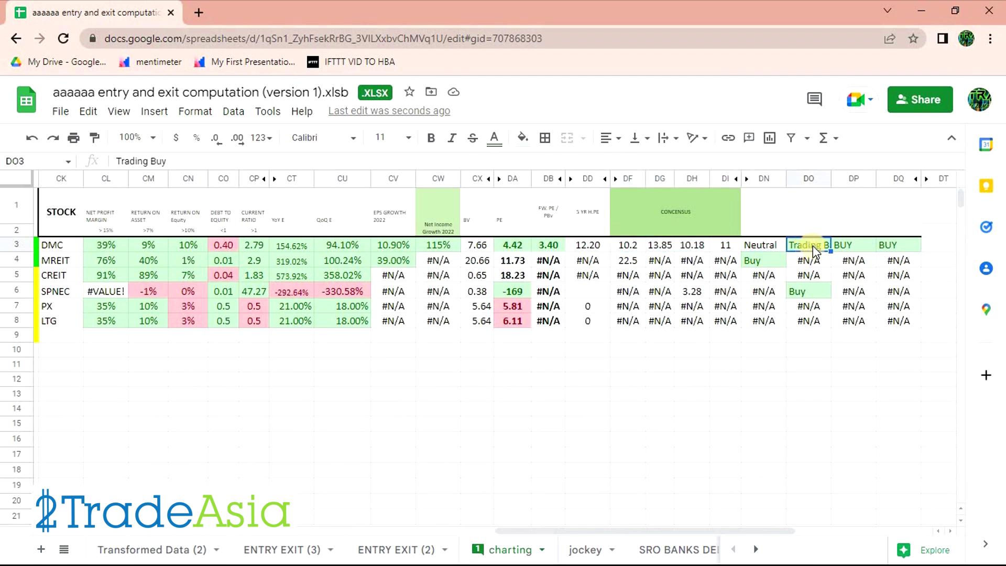
click(756, 247)
click(724, 245)
drag(685, 246, 626, 245)
drag(737, 528, 695, 527)
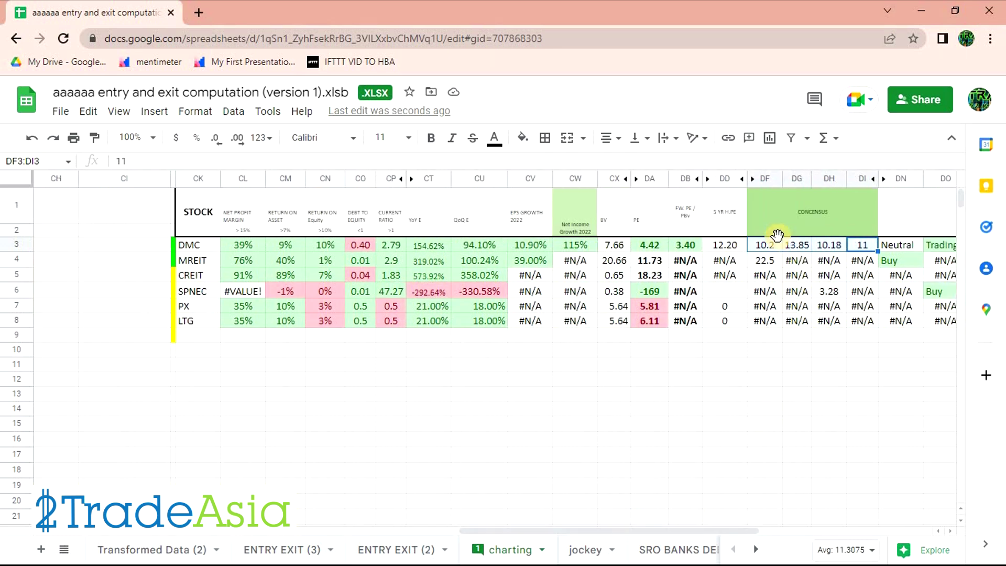
click(766, 250)
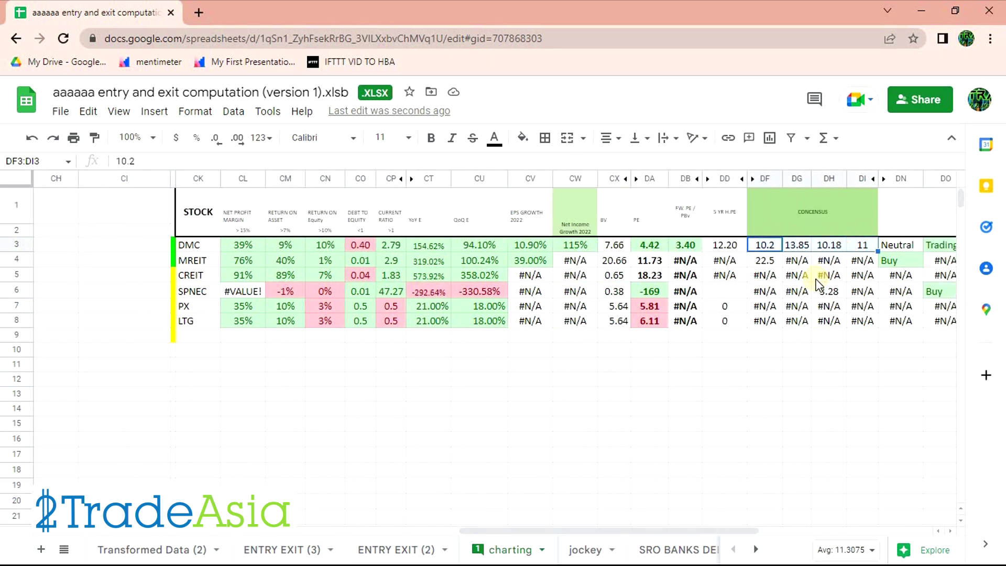
- Compare the DMC chart with the stock's full fundamentals row, selecting CK3:DO3 in the spreadsheet
key(alt+Tab)
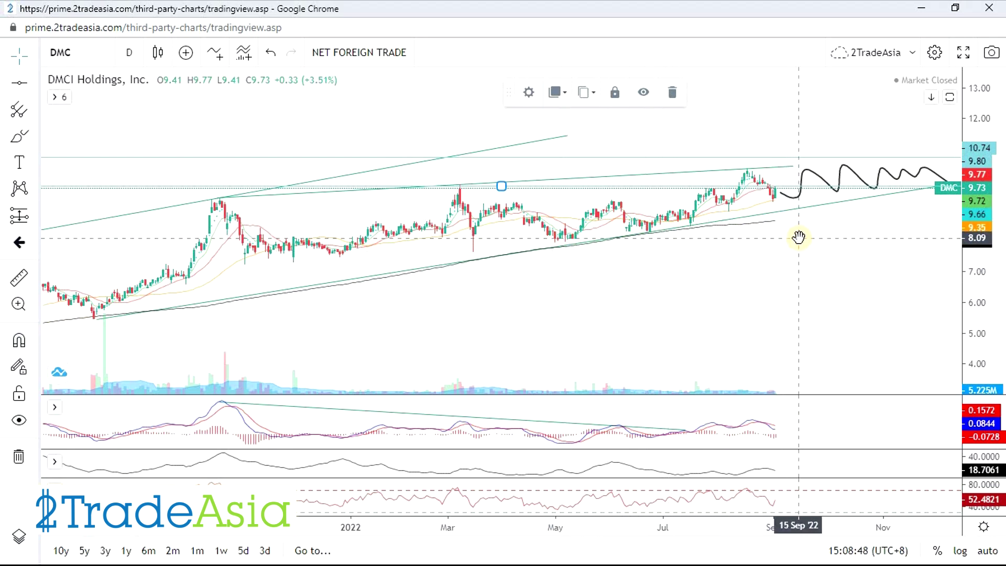
key(alt+Tab)
click(297, 394)
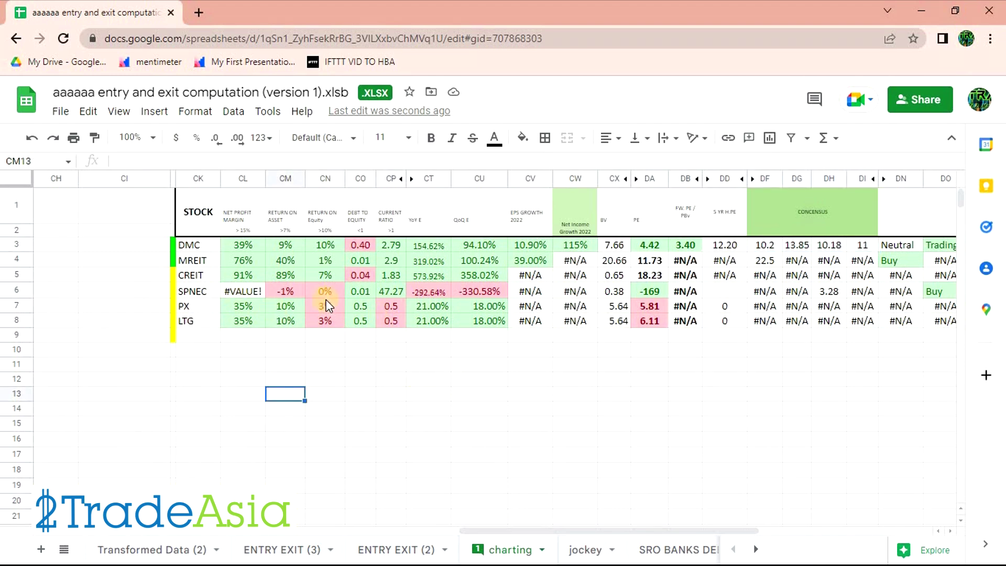
drag(192, 245, 929, 247)
key(alt+Tab)
key(alt+Tab)
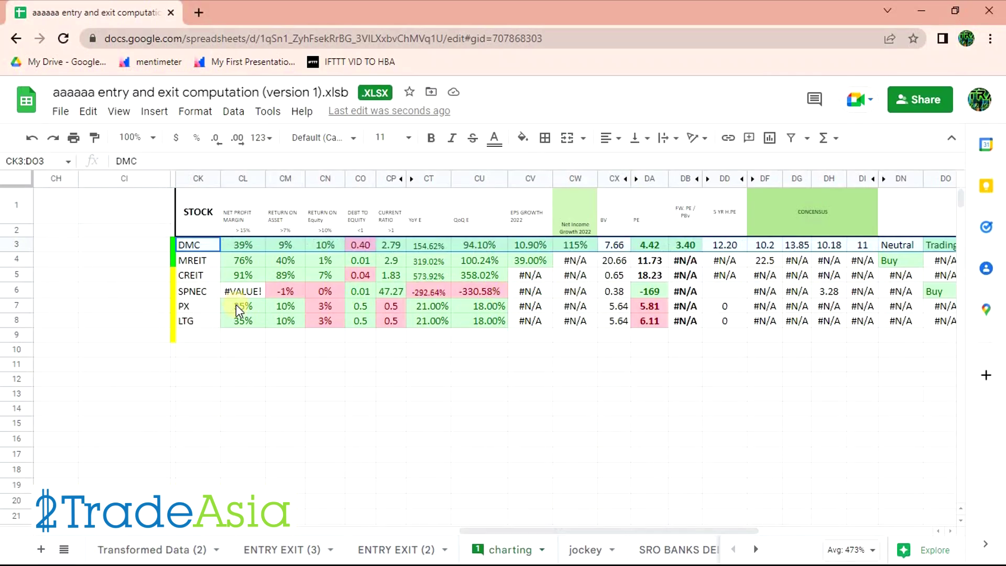
- Pick out MREIT in the spreadsheet's stock list and load its price chart in TradingView
click(187, 260)
key(alt+Tab)
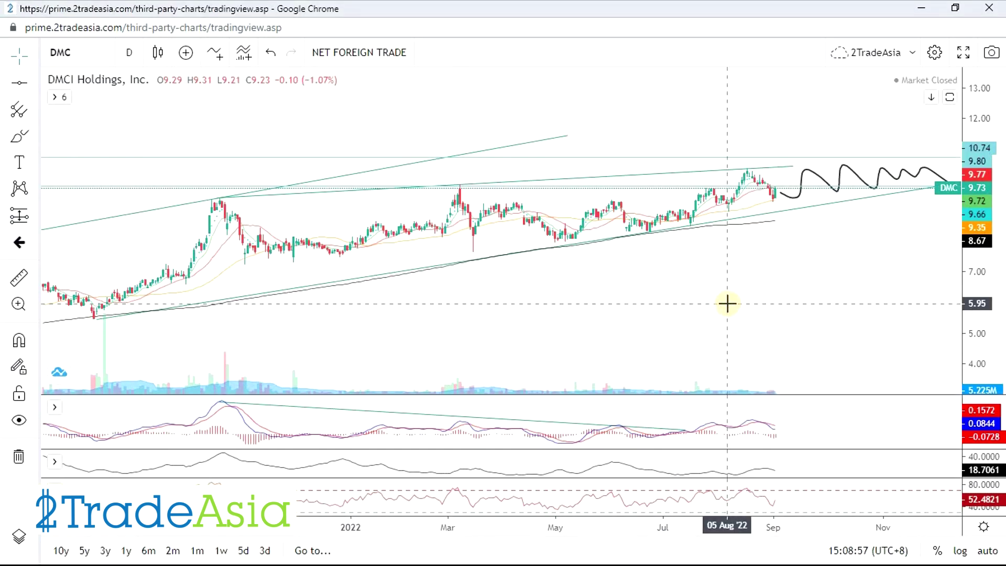
text(MREIT)
key(Return)
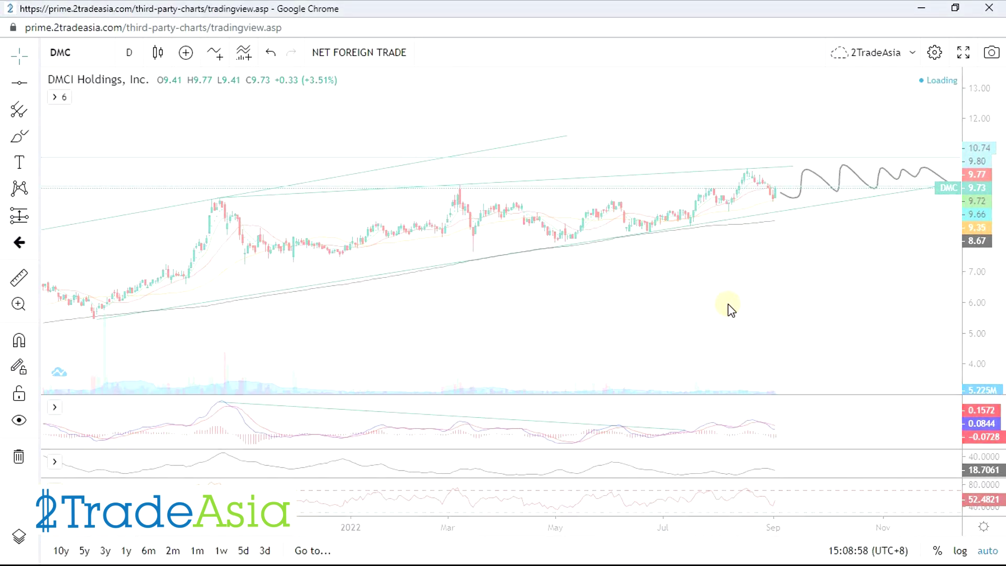
- Brush a freehand curve beneath MREIT's price action from about mid-June to mid-September
drag(835, 337, 690, 294)
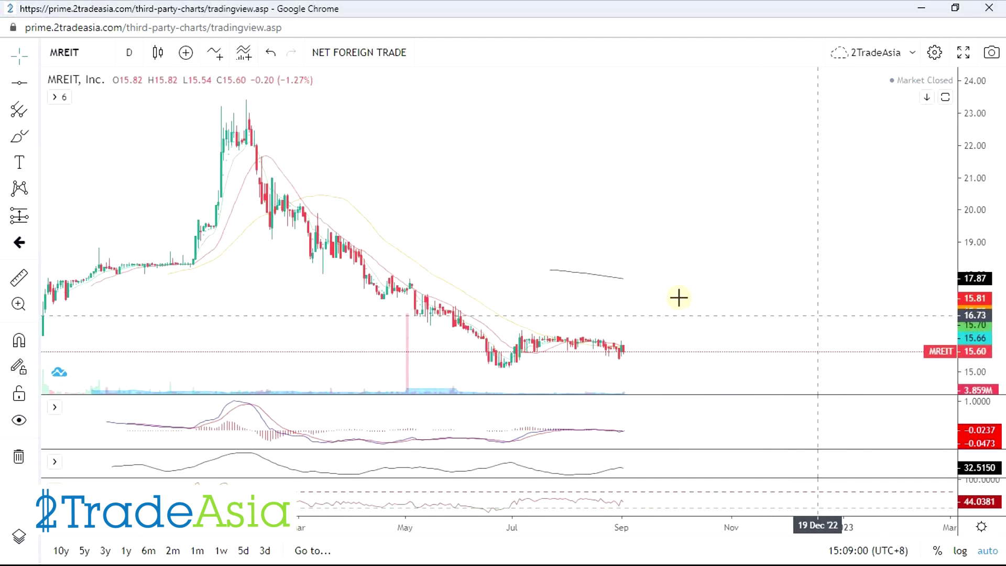
drag(615, 243, 685, 220)
drag(660, 254, 718, 209)
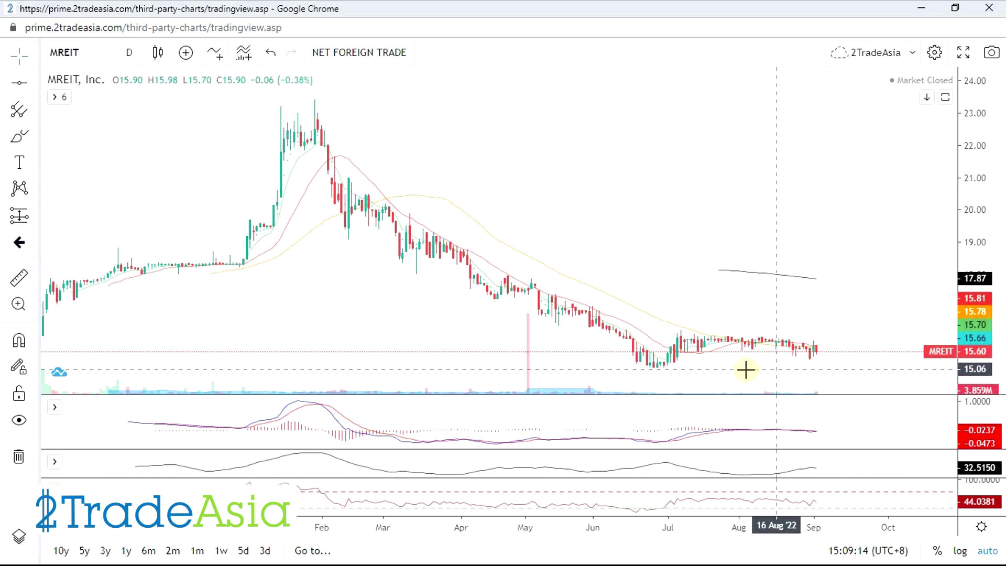
click(20, 137)
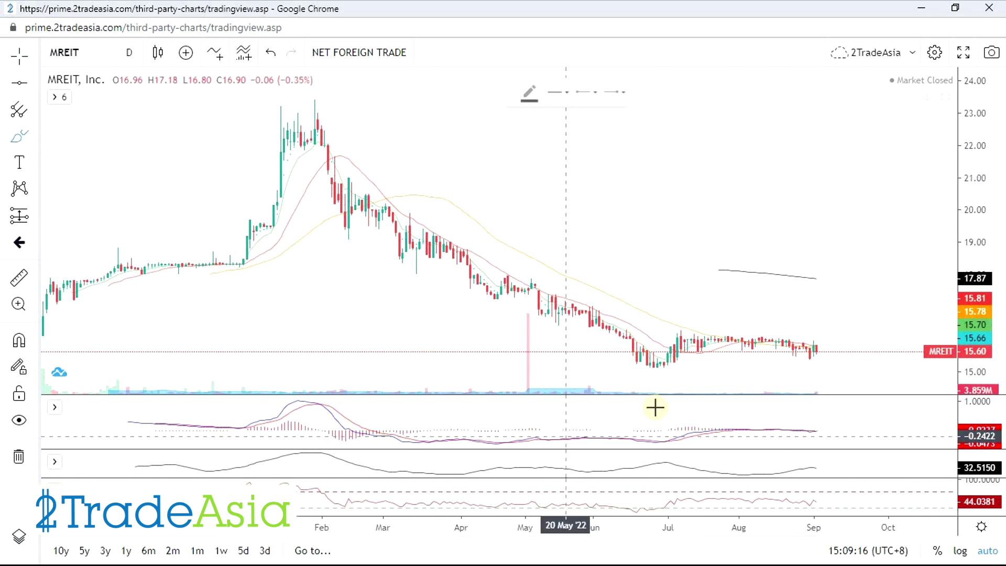
mouse_move(630, 369)
mouse_down()
mouse_move(664, 382)
mouse_move(707, 359)
mouse_move(851, 367)
mouse_up()
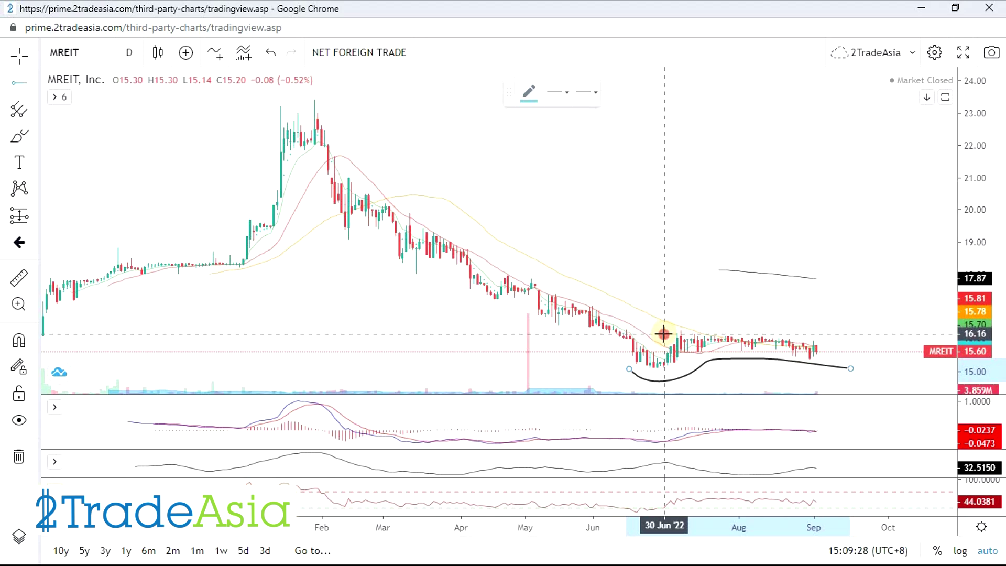
- Draw horizontal rays at about 16.16 and 15.11 around MREIT's sideways range, and delete the brushed curve below the price
click(663, 334)
click(19, 82)
click(684, 353)
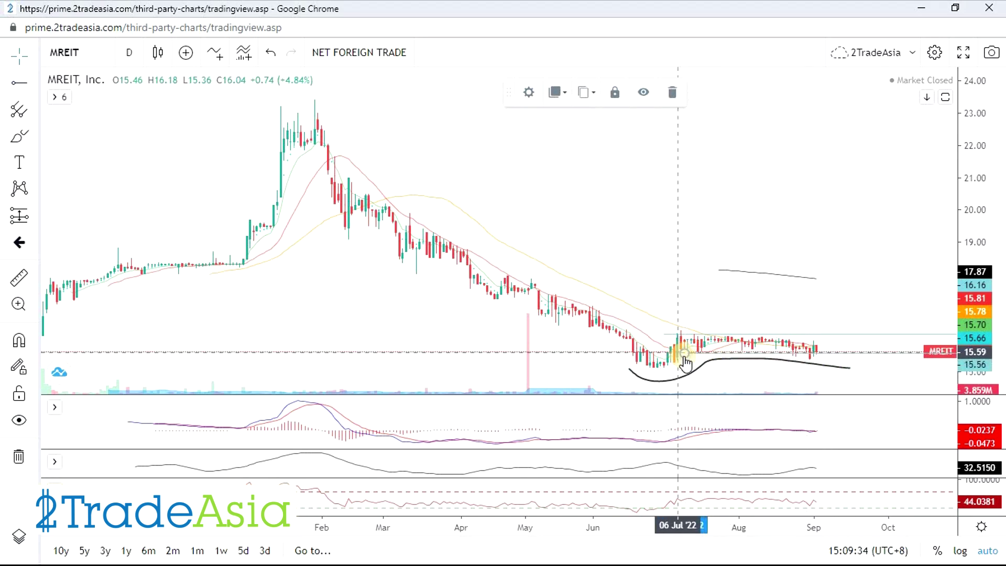
click(634, 368)
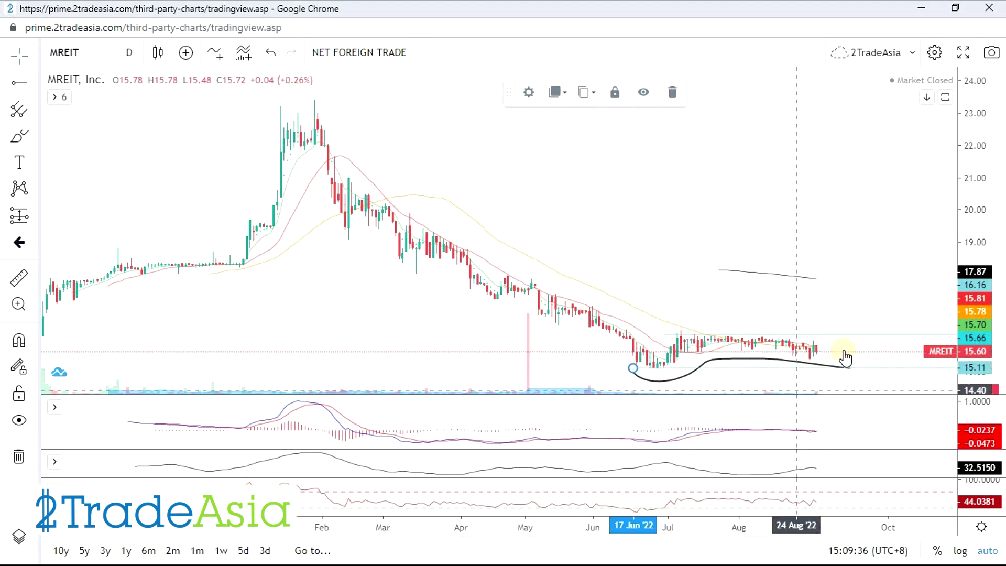
click(824, 369)
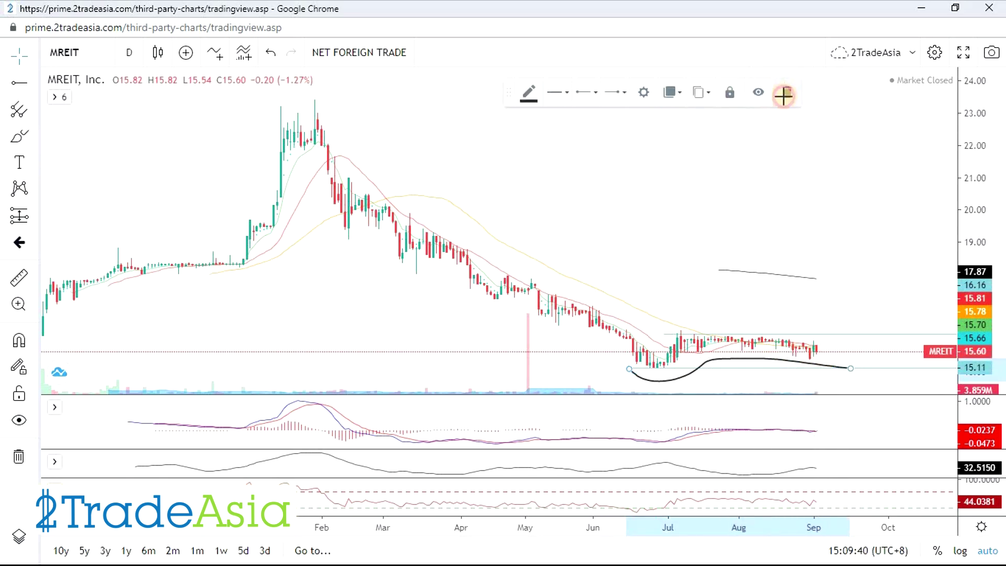
click(786, 90)
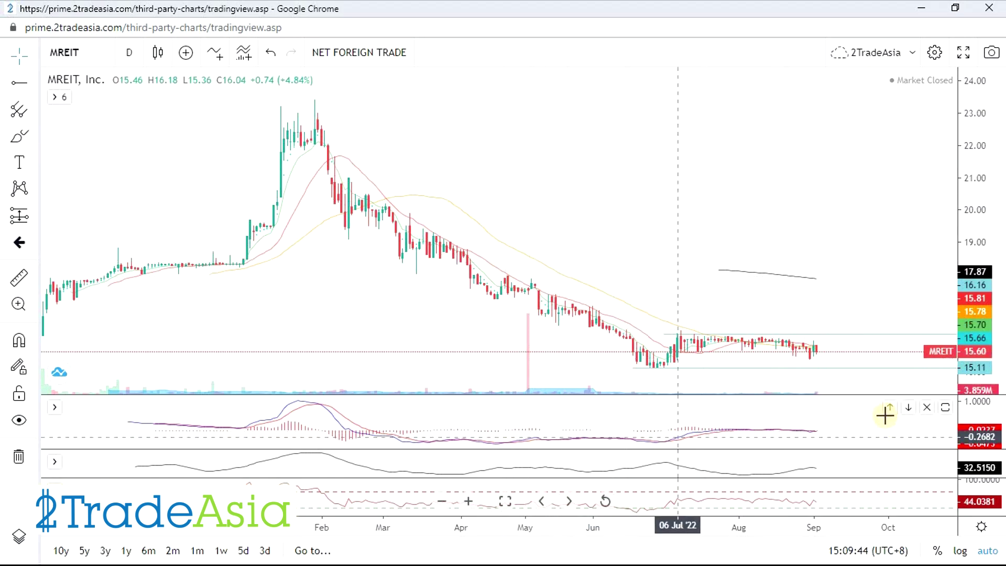
- Measure MREIT's price range from the lower horizontal ray to the upper one
click(19, 276)
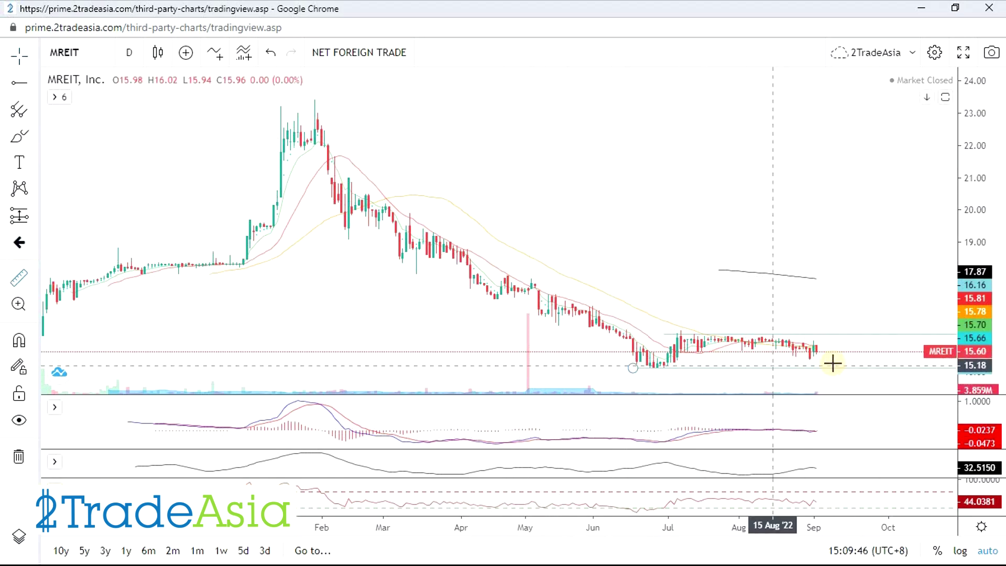
click(865, 367)
drag(865, 367, 863, 335)
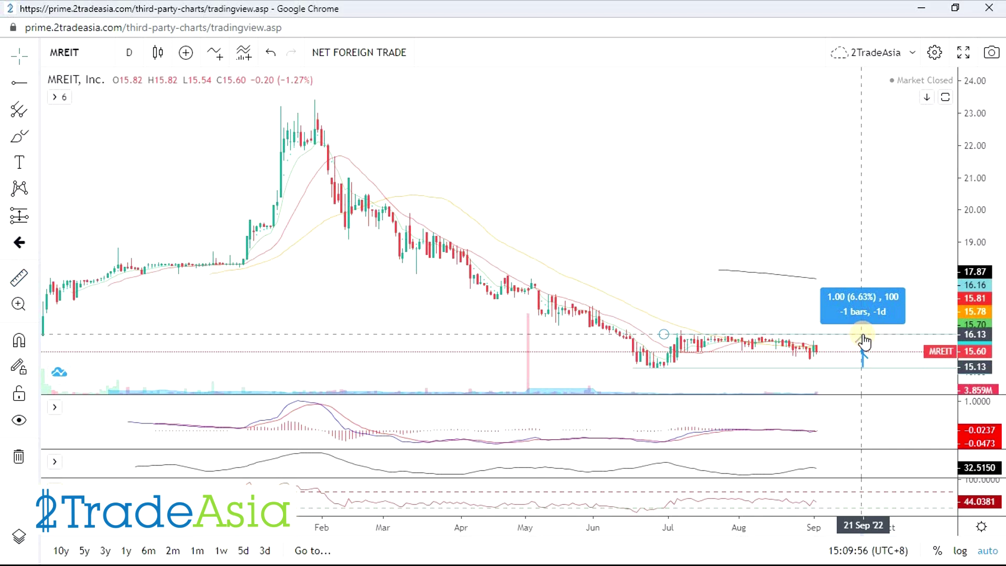
drag(863, 336, 863, 336)
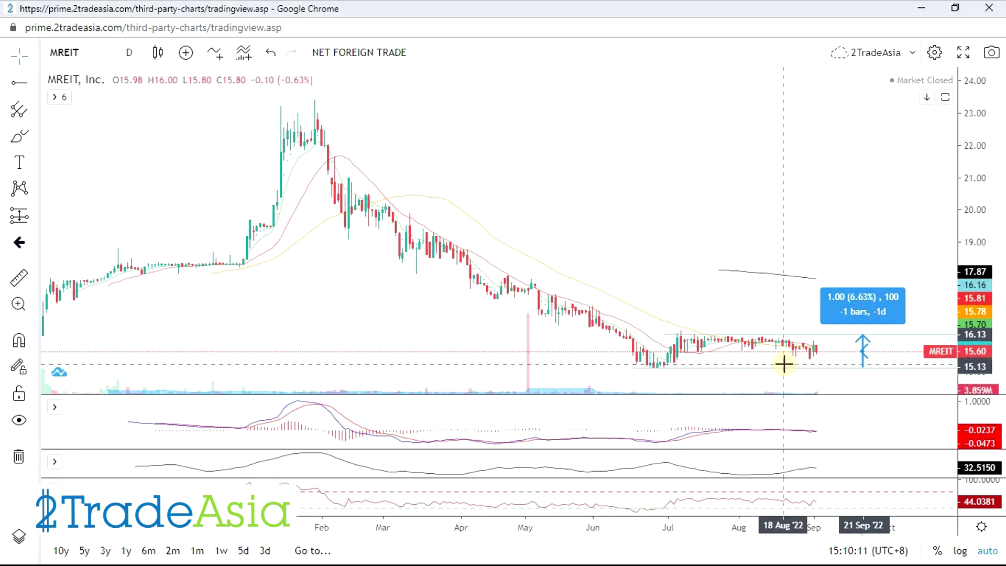
- Switch to the Google Sheets spreadsheet and review MREIT's consensus values and broker ratings alongside its chart
key(alt+Tab)
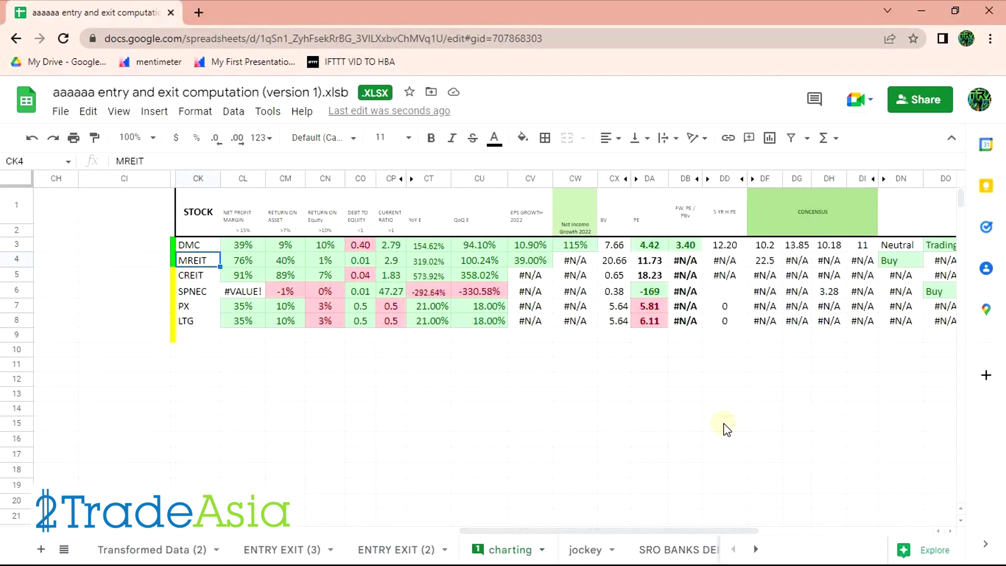
drag(606, 530, 681, 523)
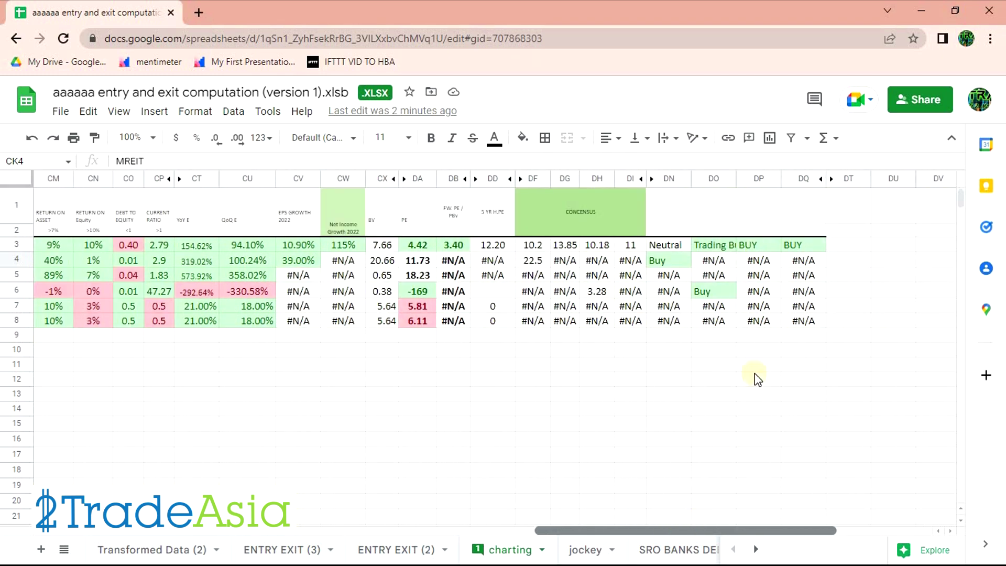
click(852, 265)
drag(751, 529, 691, 529)
key(alt+Tab)
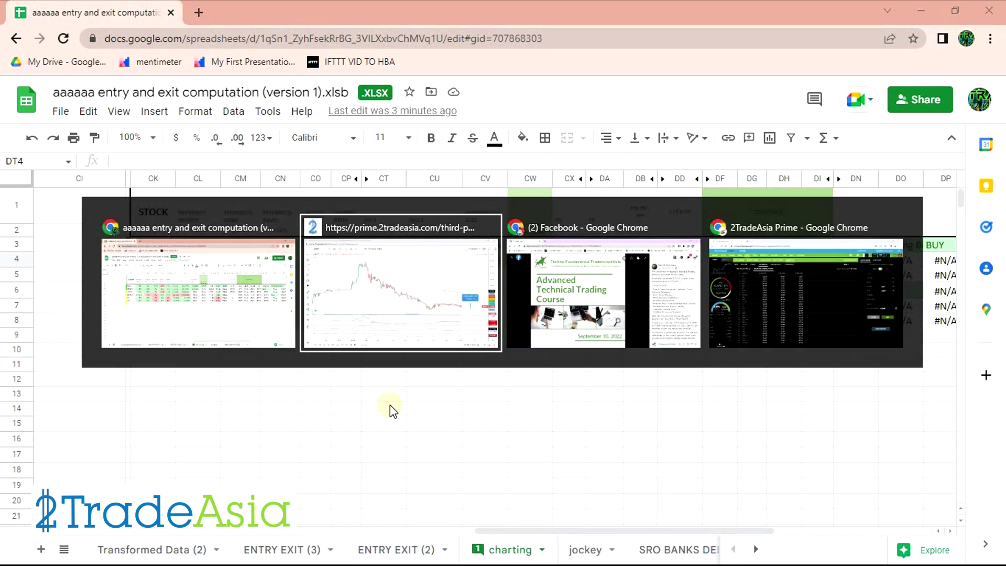
click(369, 428)
key(alt+Tab)
click(416, 294)
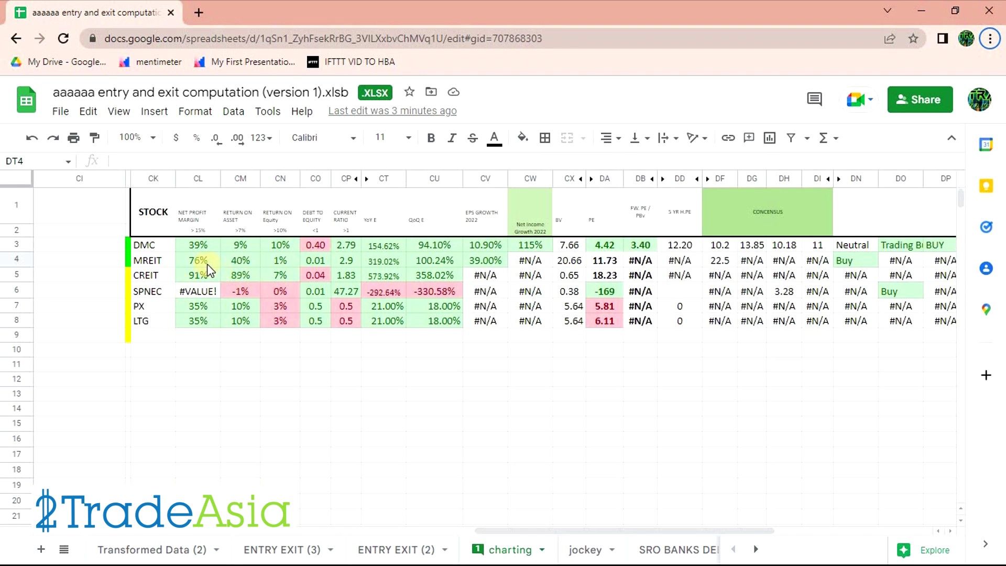
- Examine the MREIT and CREIT fundamentals in CL4:DN5 and their earnings growth in CT4:CU5, comparing them with the MREIT chart
drag(202, 261, 860, 283)
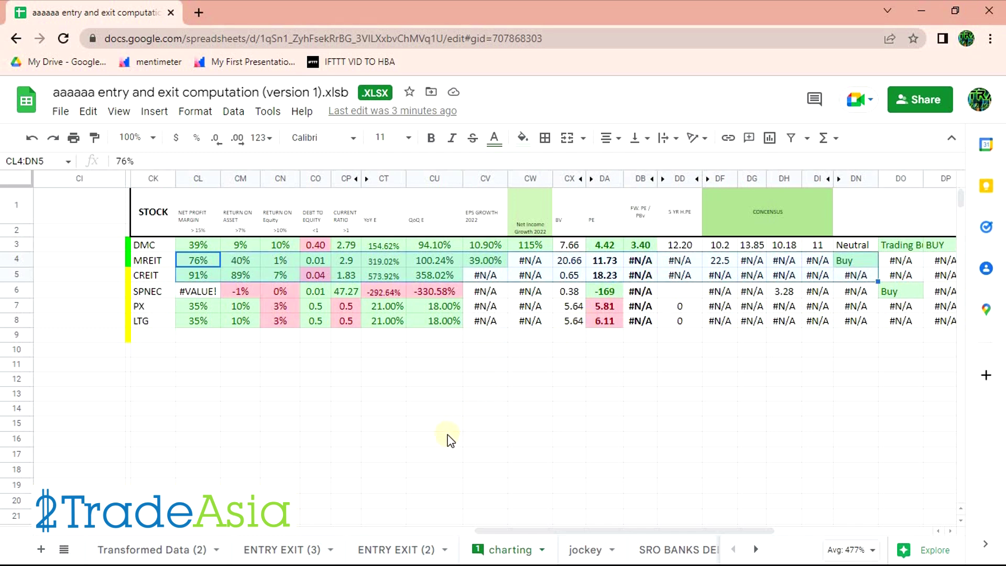
click(584, 370)
mouse_move(381, 262)
mouse_down()
mouse_move(381, 273)
mouse_move(447, 284)
mouse_move(453, 276)
mouse_up()
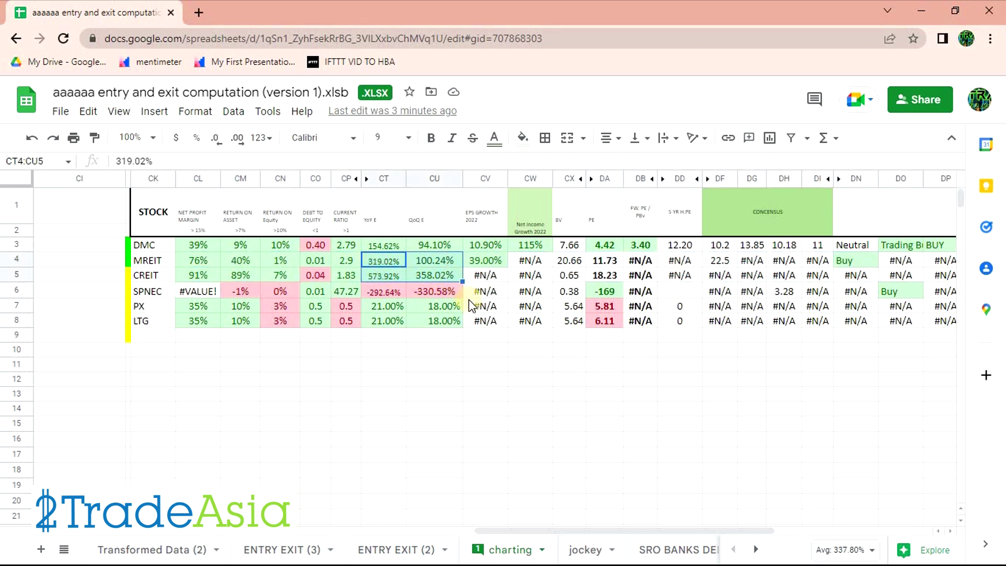
drag(567, 532, 582, 535)
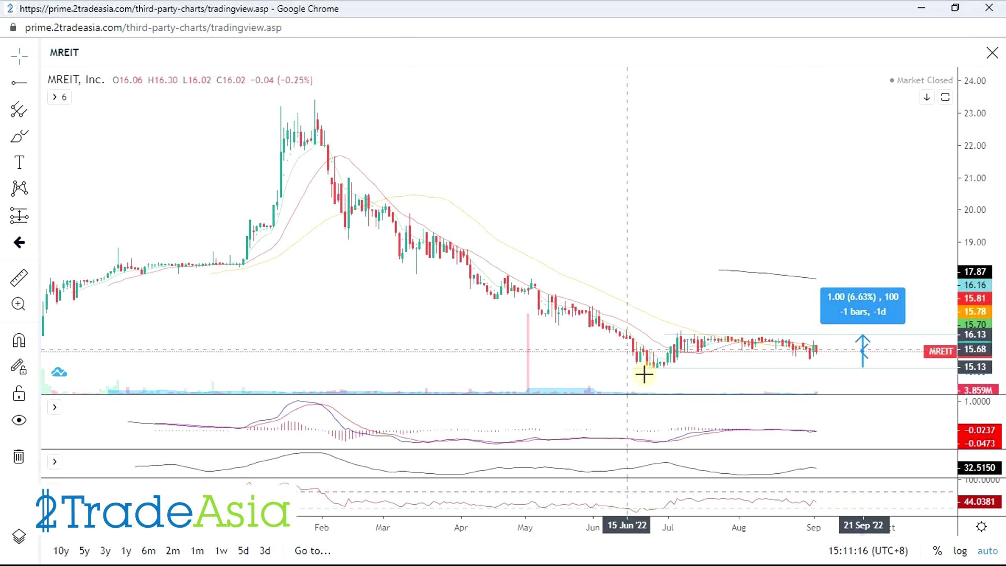
key(alt+Tab)
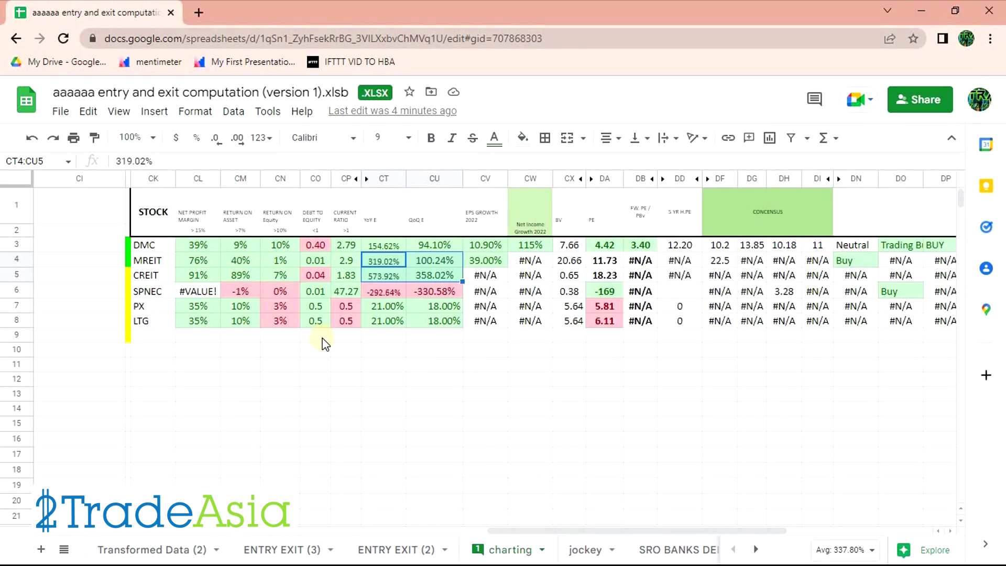
key(alt+Tab)
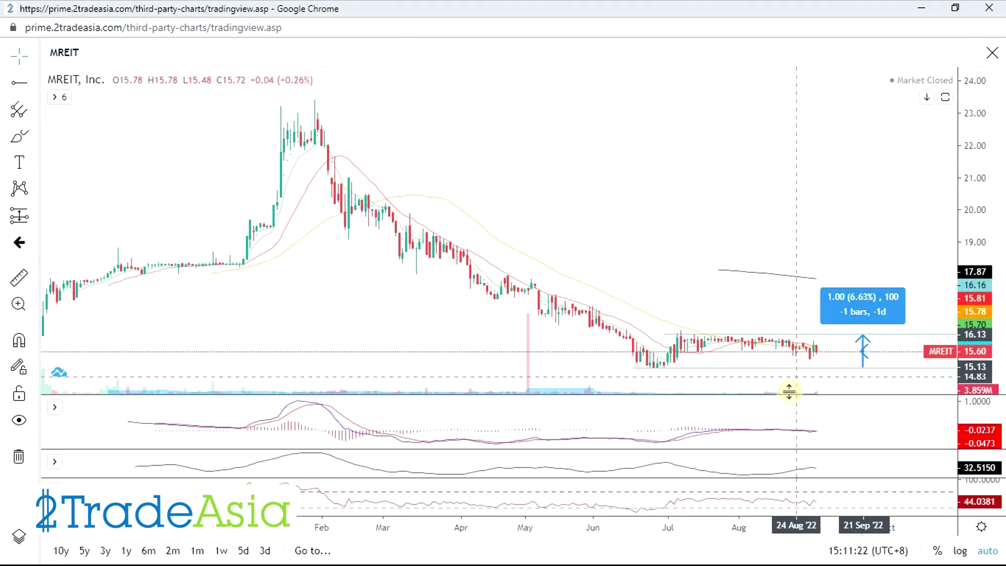
key(alt+Tab)
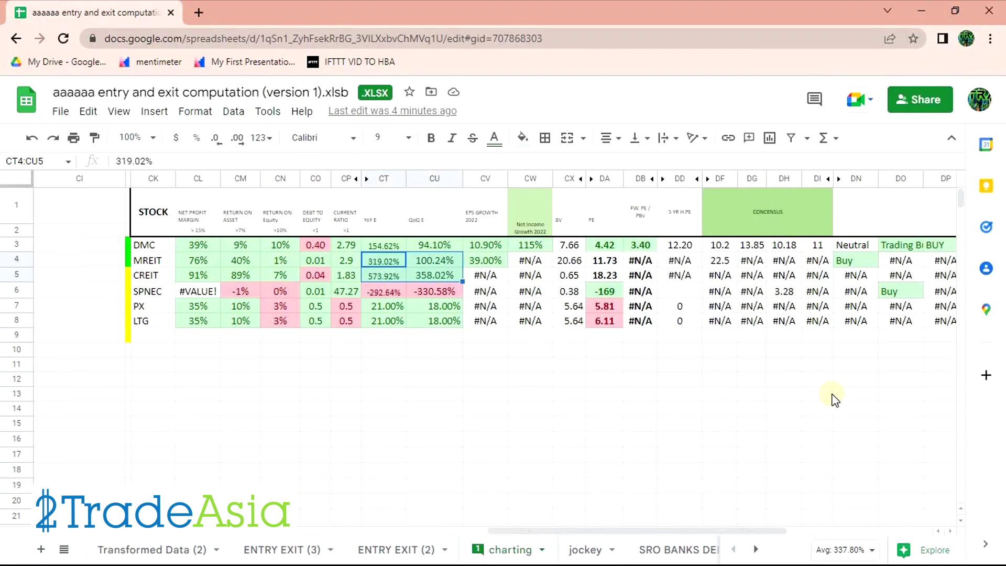
- Pick out CREIT in the spreadsheet's stock list and load its price chart in TradingView
click(155, 277)
key(alt+Tab)
text(CREIT)
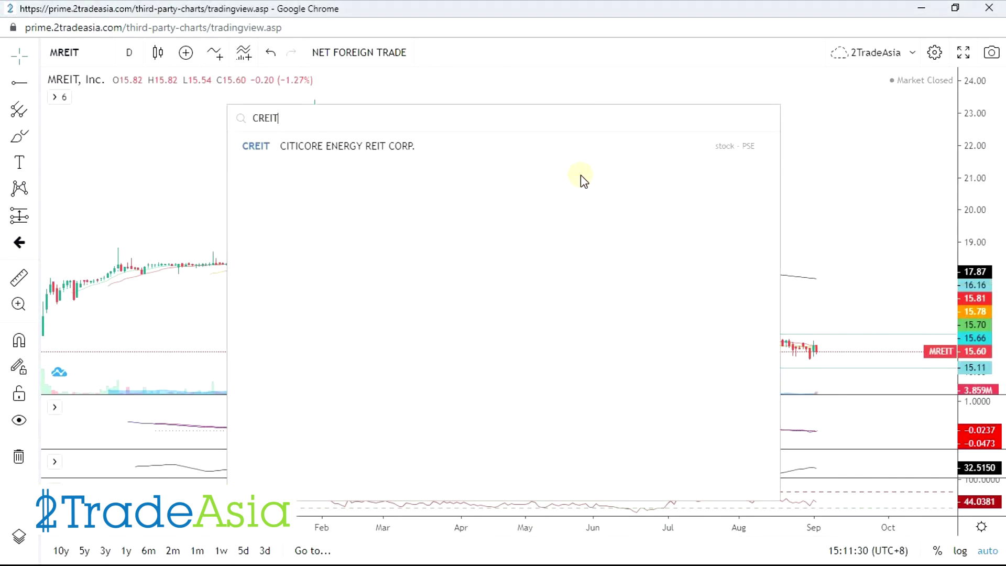
click(311, 141)
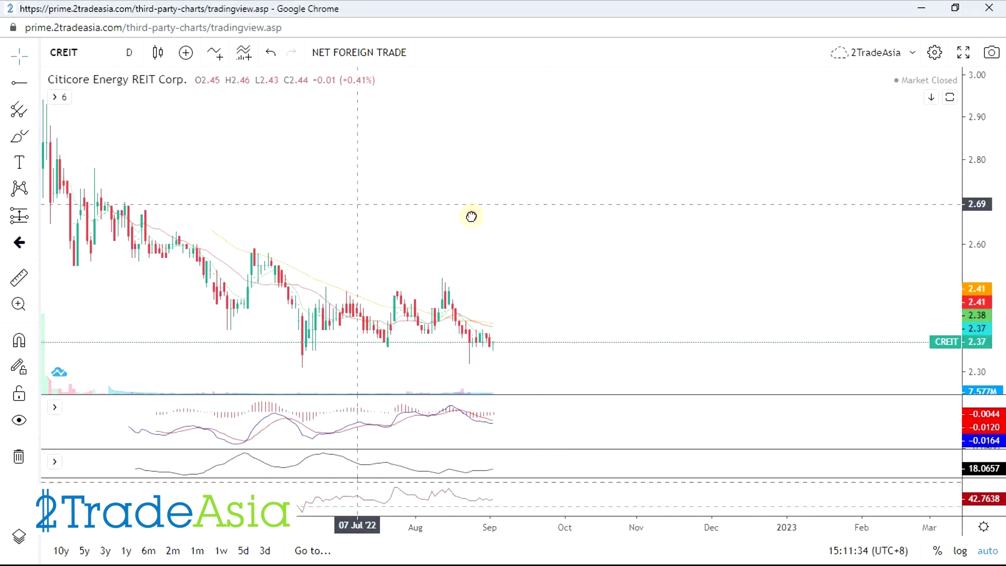
- Draw a falling trend line on the CREIT chart from the first high at 2.94 to 2.42 on 21 Jul '22
right_click(724, 226)
scroll(342, 175, up, 3)
click(783, 242)
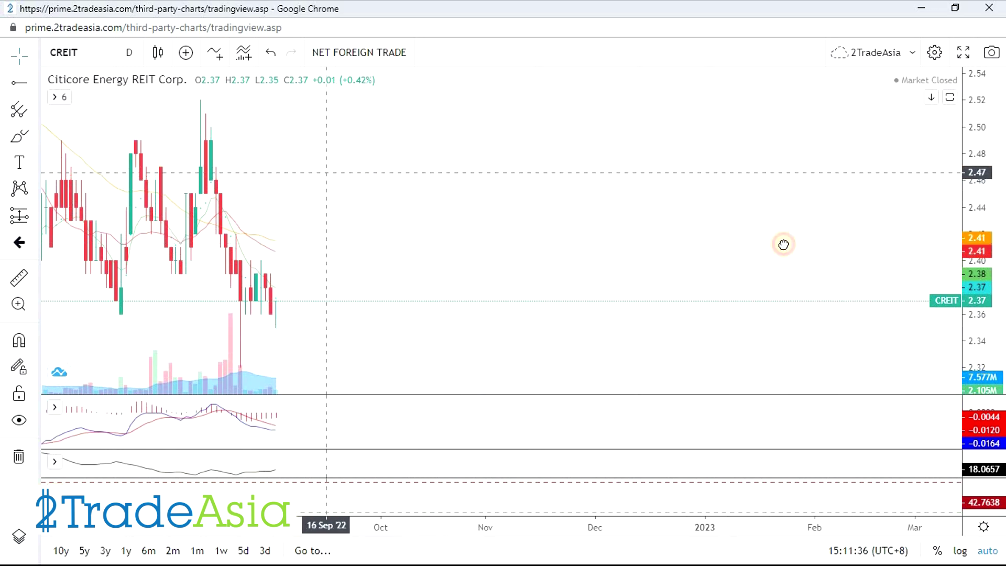
scroll(778, 234, down, 2)
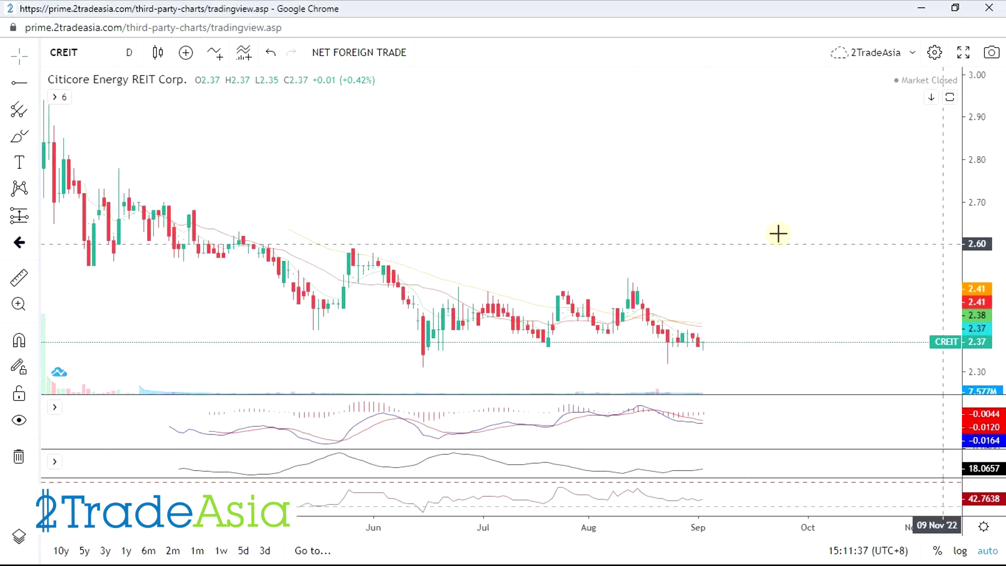
click(33, 84)
click(90, 83)
click(45, 105)
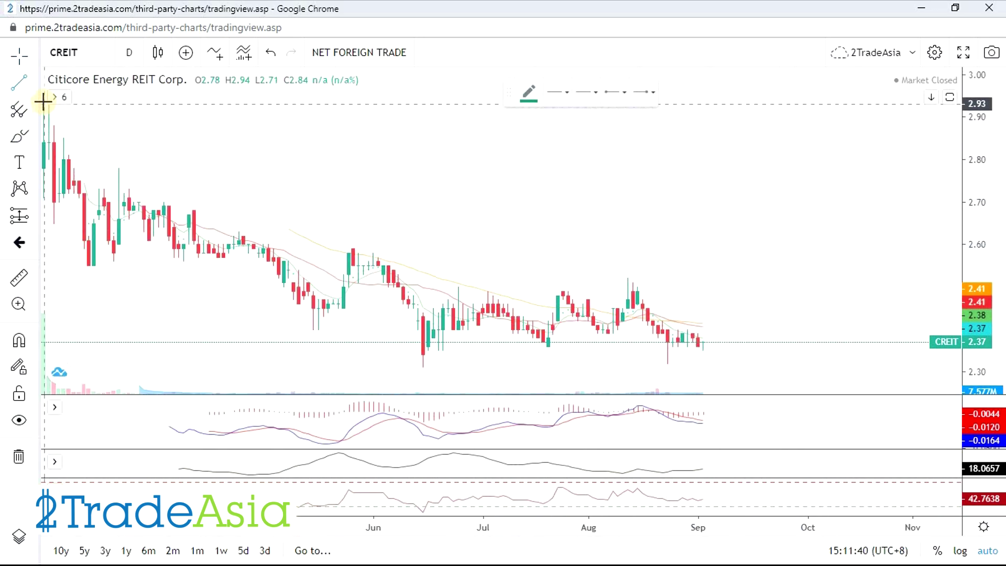
click(550, 321)
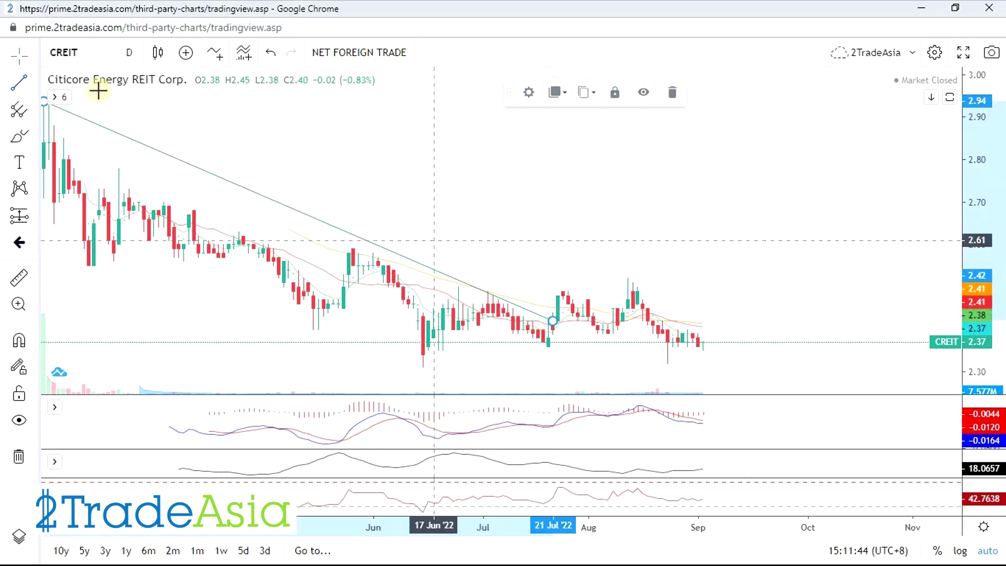
- Draw CREIT trend lines from 2.59 on 26 May to 2.50 on 19 Sep and from 2.30 on 15 Jun to 2.32 on 26 Sep
key(alt+t)
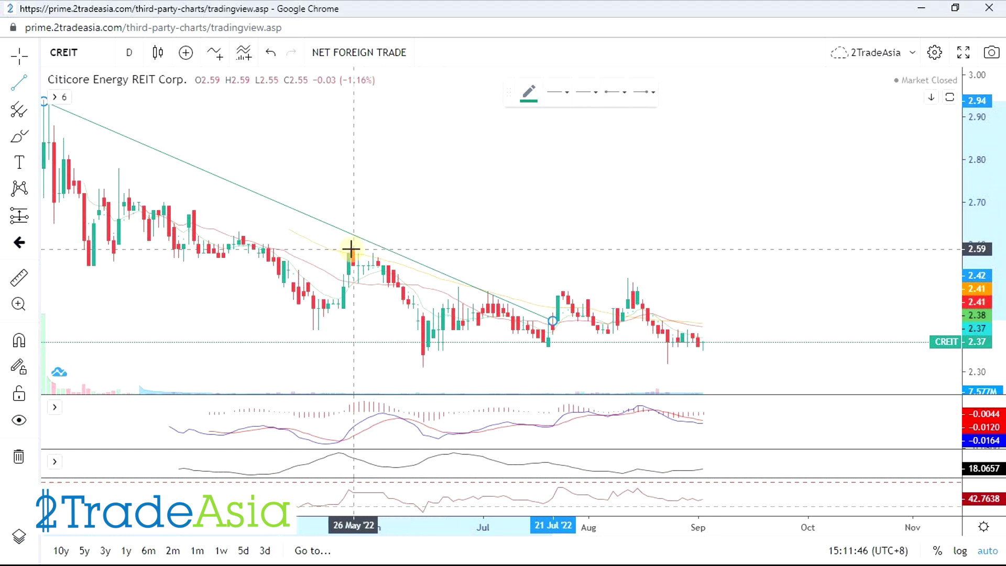
click(353, 249)
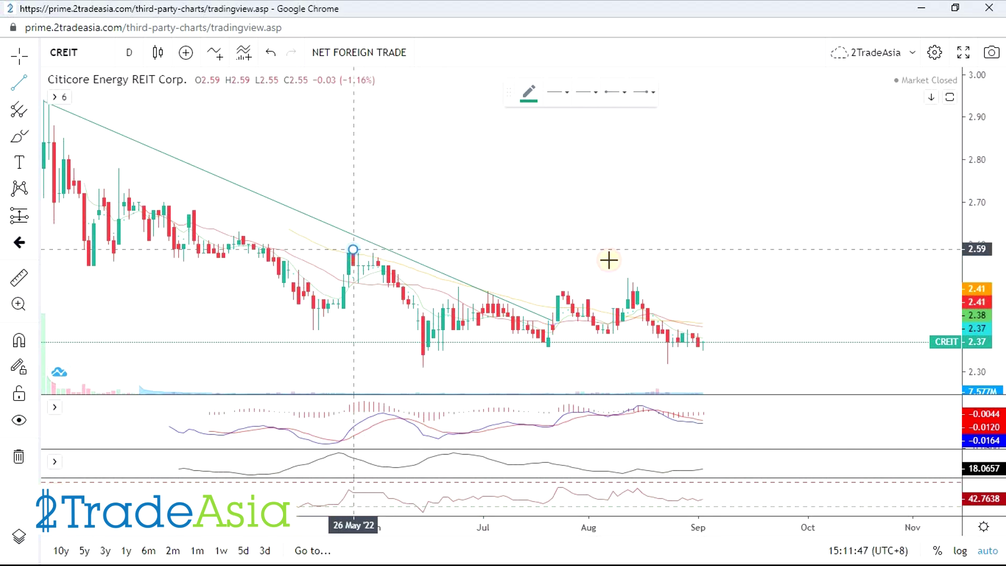
click(757, 289)
click(19, 87)
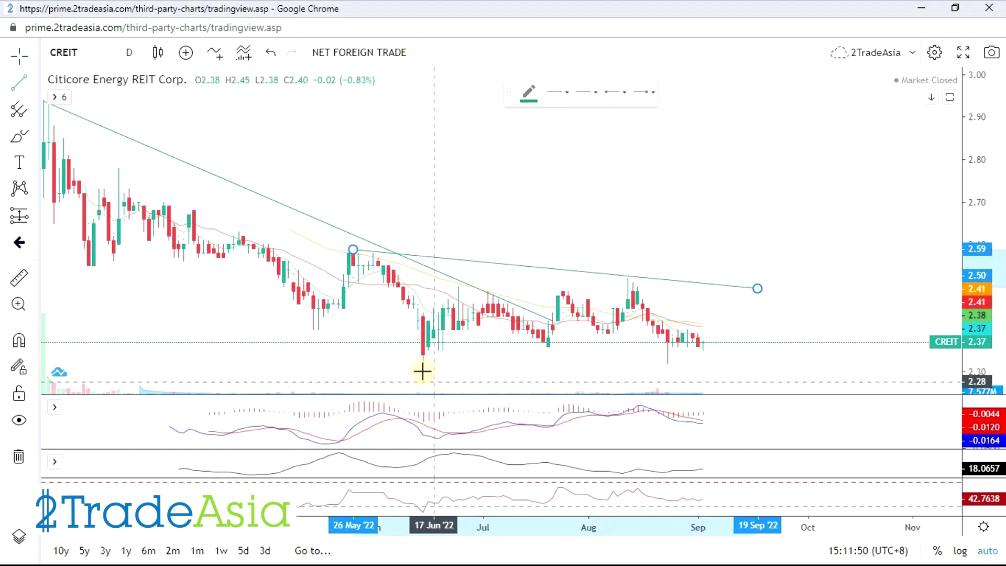
click(423, 370)
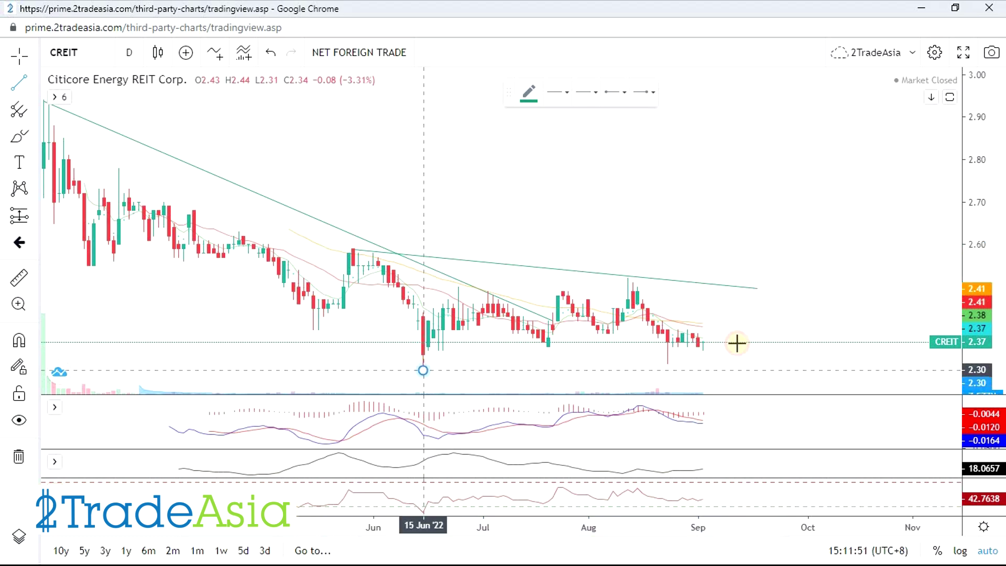
click(783, 361)
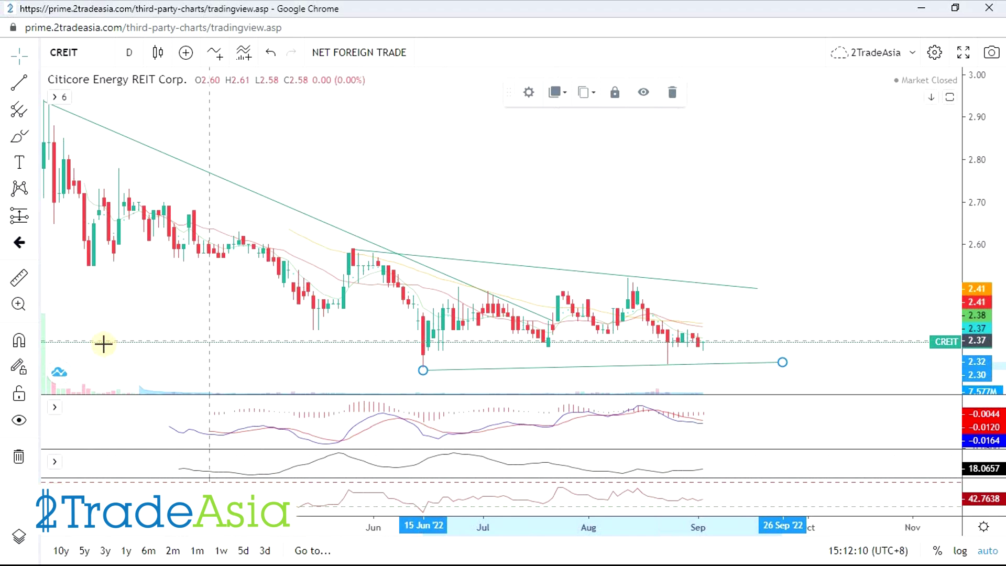
- Measure CREIT's potential price move from 2.36 up to 2.53, just above the upper trend line
click(16, 279)
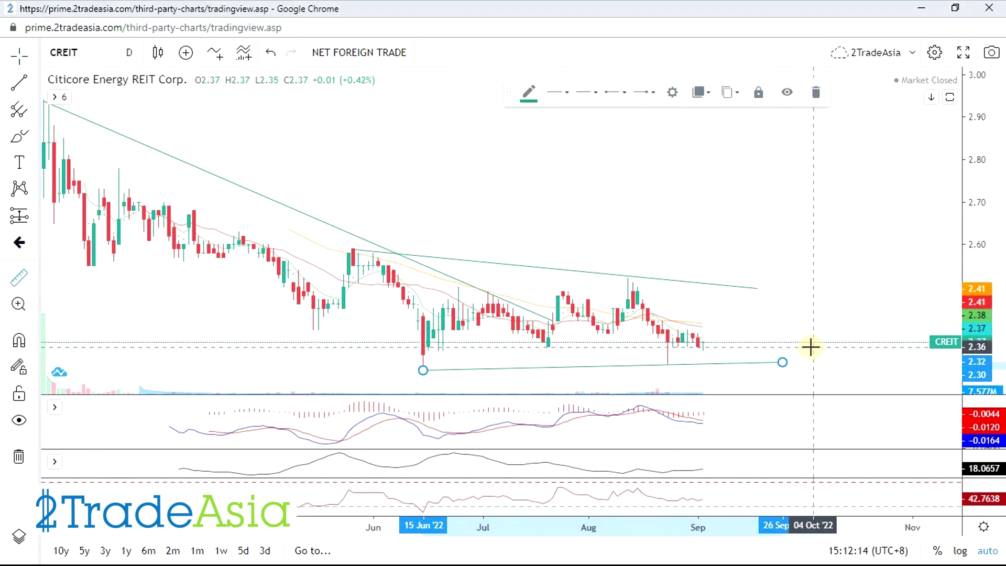
click(810, 347)
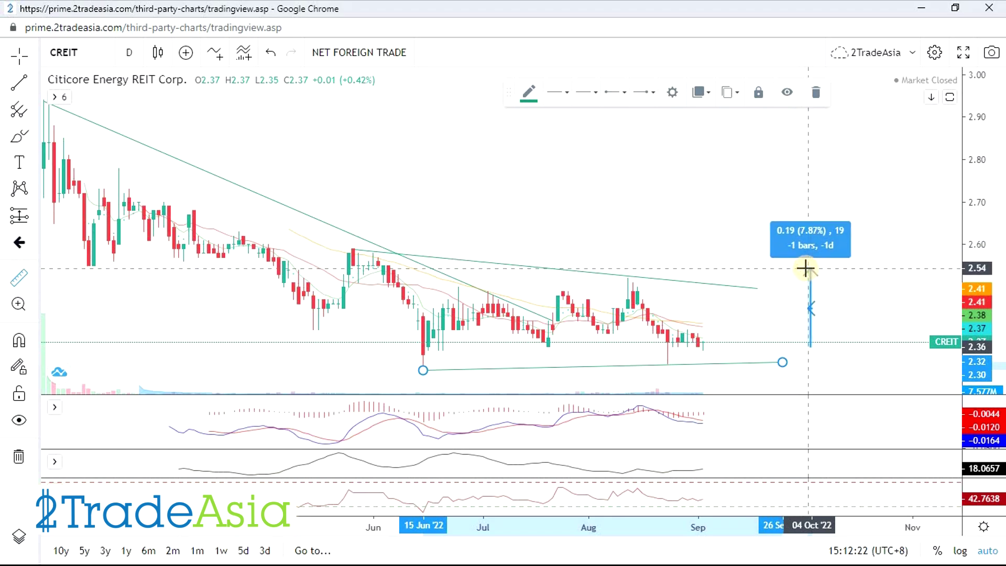
click(806, 273)
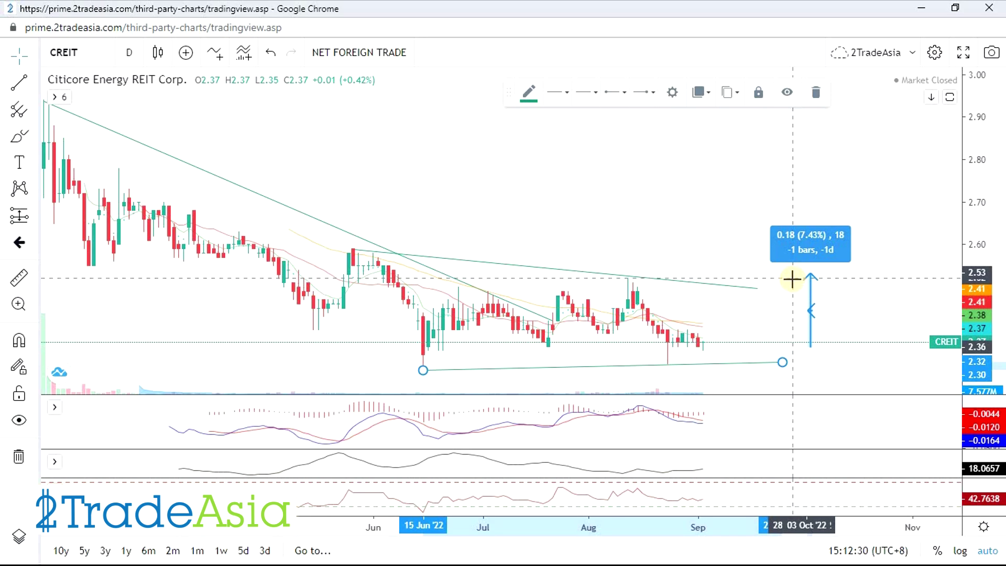
- Compare CREIT's price chart and upside target with its row of fundamentals and consensus values in the spreadsheet
click(761, 289)
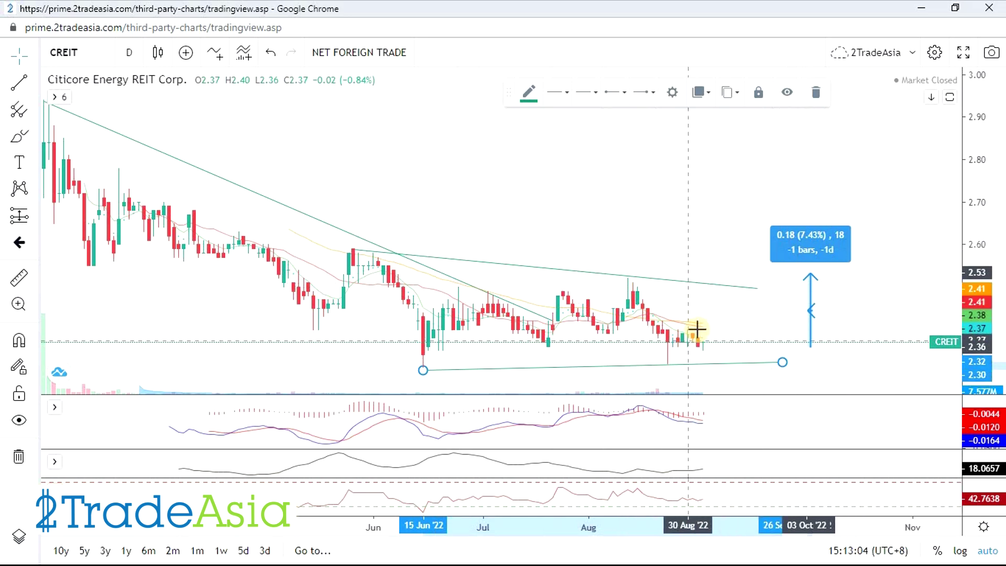
key(alt+Tab)
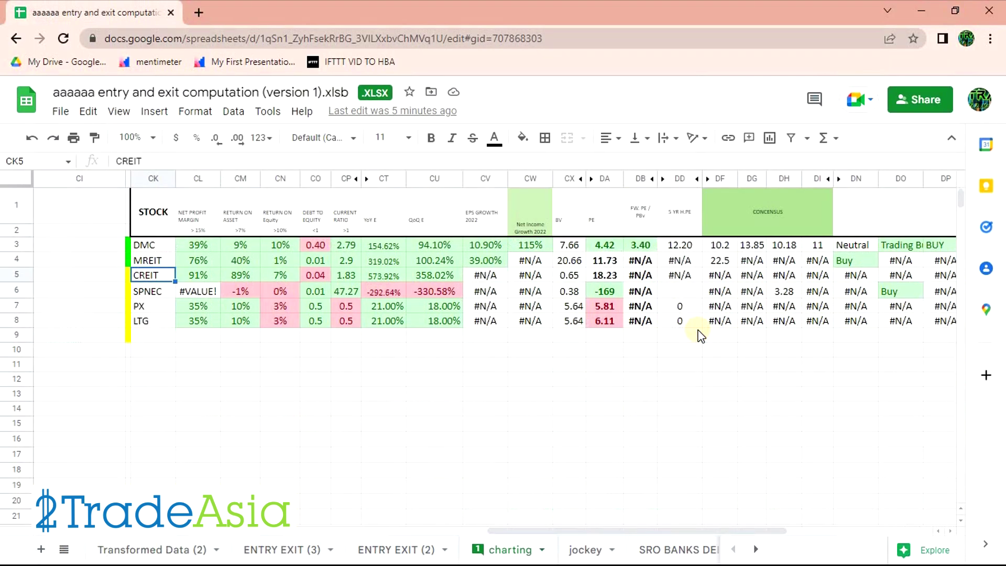
key(alt+Tab)
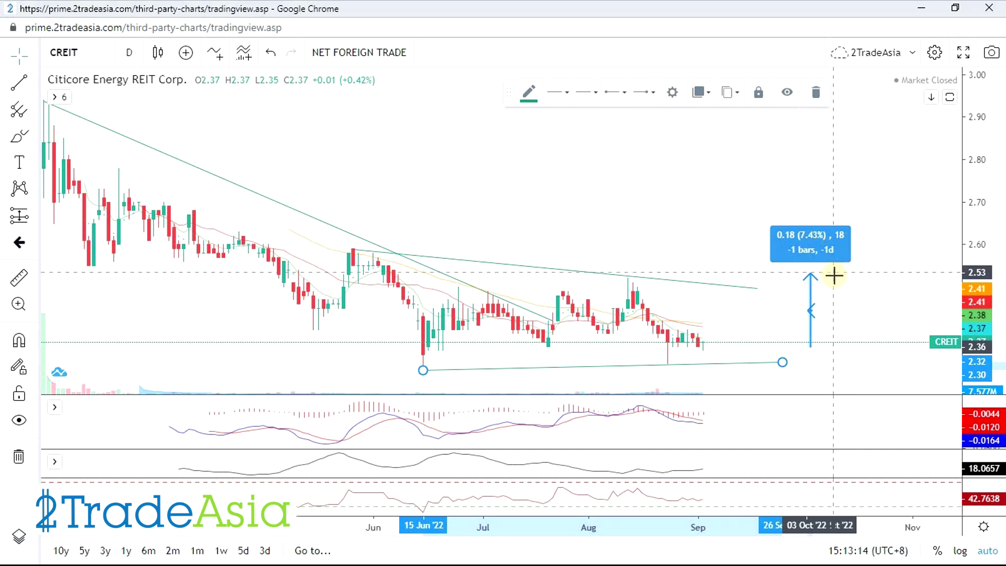
key(alt+Tab)
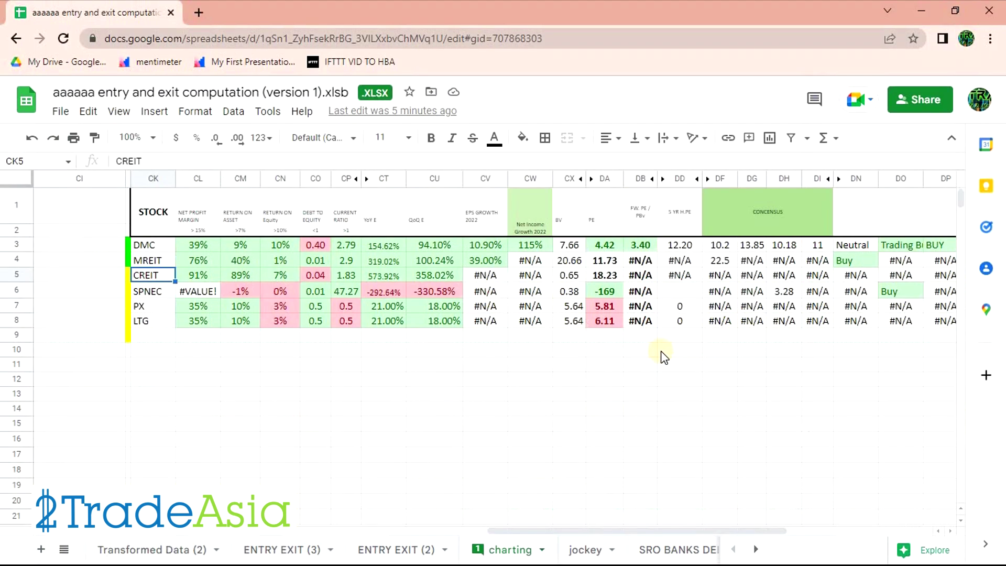
click(325, 388)
drag(152, 276, 784, 274)
- Pick out SPNEC in the spreadsheet's stock list and load its price chart in TradingView
click(230, 293)
key(alt+Tab)
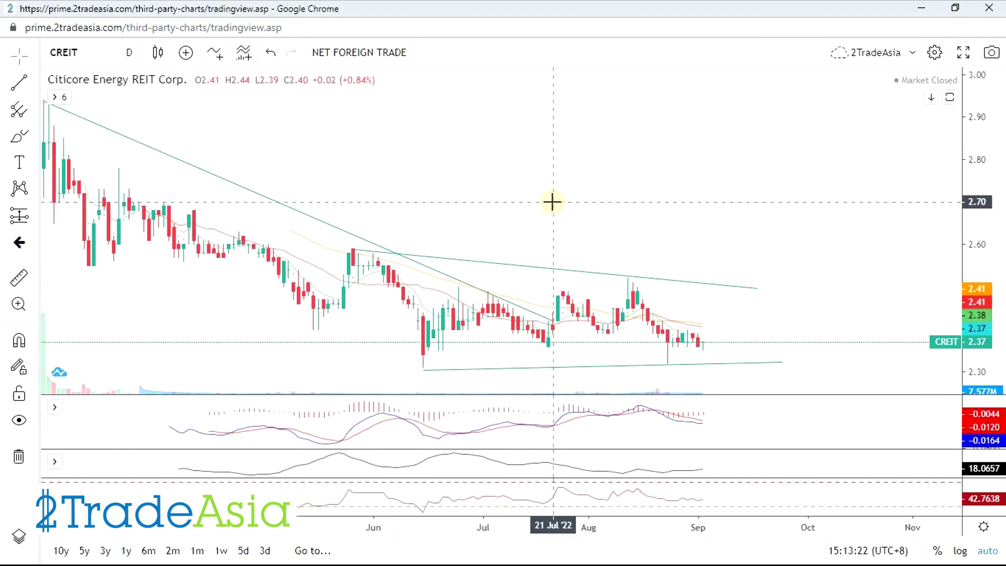
text(SPNEC)
key(Return)
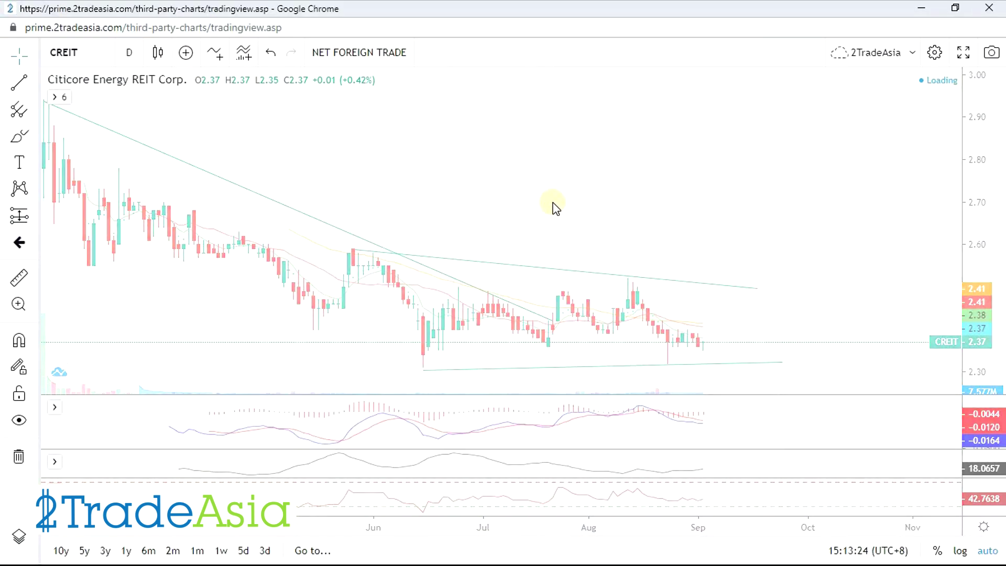
- Draw a falling trend line on the SPNEC chart from the highest peak at 2.28 to about 1.57 on 26 Aug '22
drag(437, 181, 572, 209)
scroll(680, 194, down, 3)
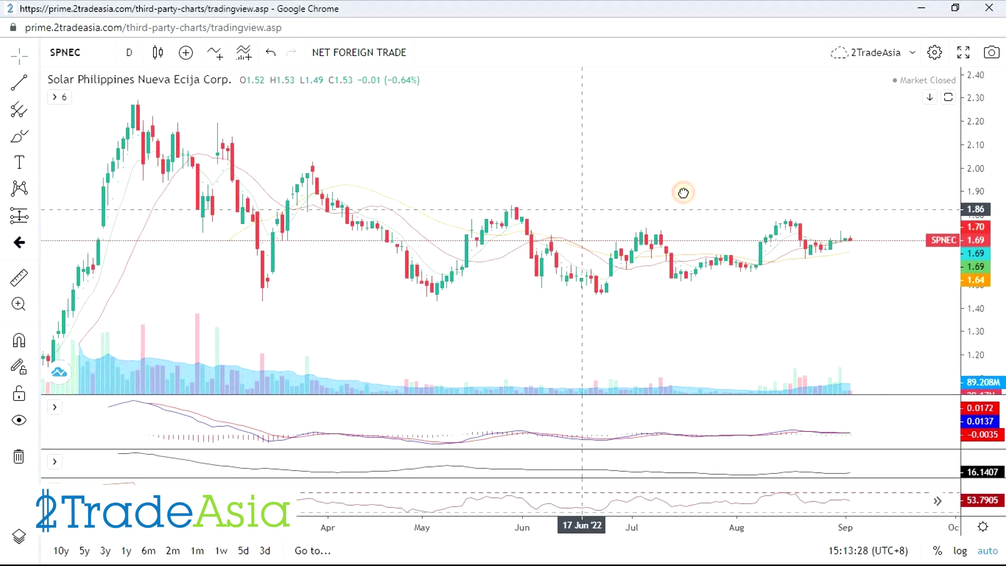
scroll(813, 279, down, 2)
scroll(815, 281, down, 2)
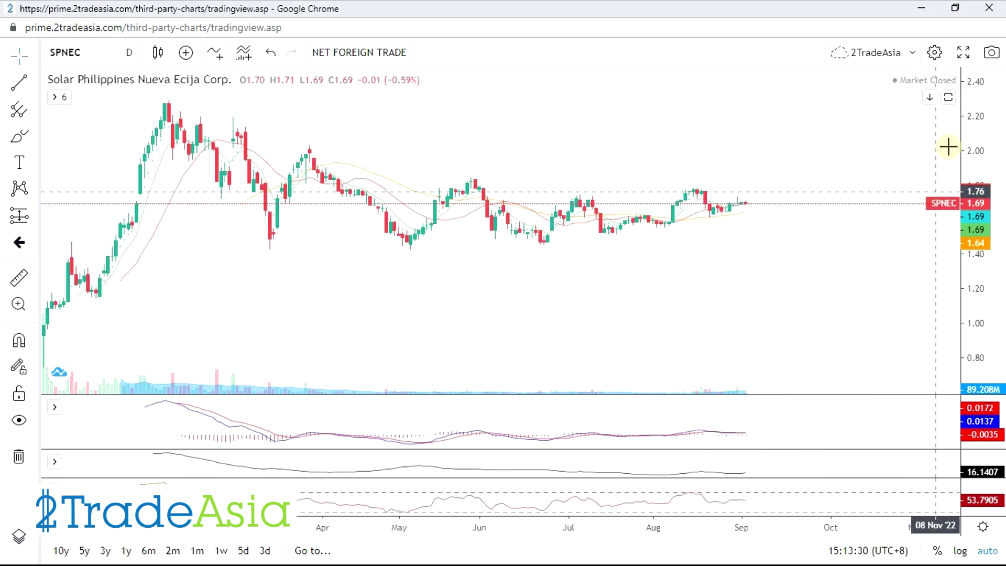
drag(948, 152, 939, 220)
drag(577, 288, 584, 263)
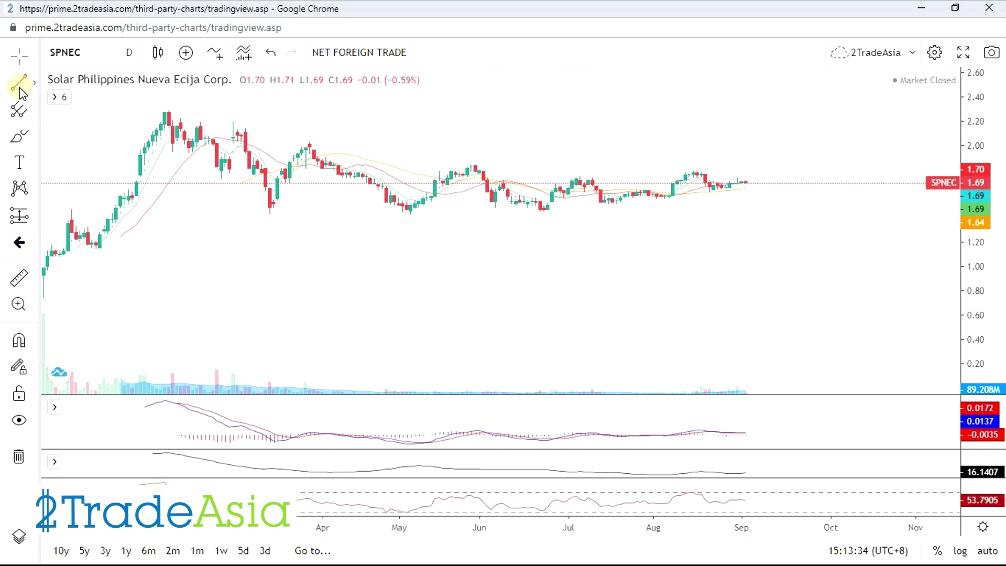
click(150, 103)
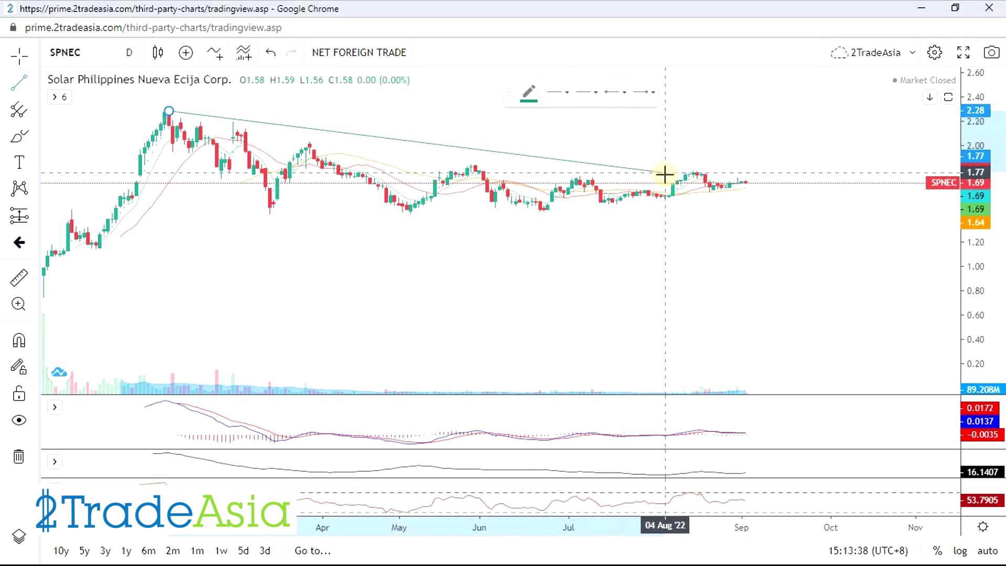
click(700, 184)
mouse_move(700, 184)
mouse_down()
mouse_move(745, 200)
mouse_move(729, 198)
mouse_up()
click(416, 249)
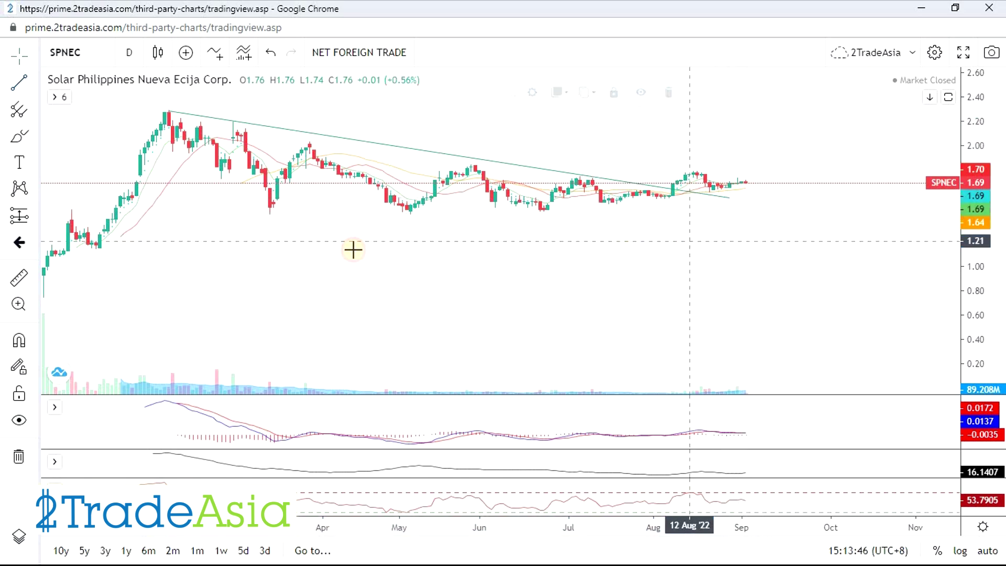
- Draw a rising support trend line from the 1.44 low on 23 Jun '22 to about 1.70 in mid-September
key(alt+t)
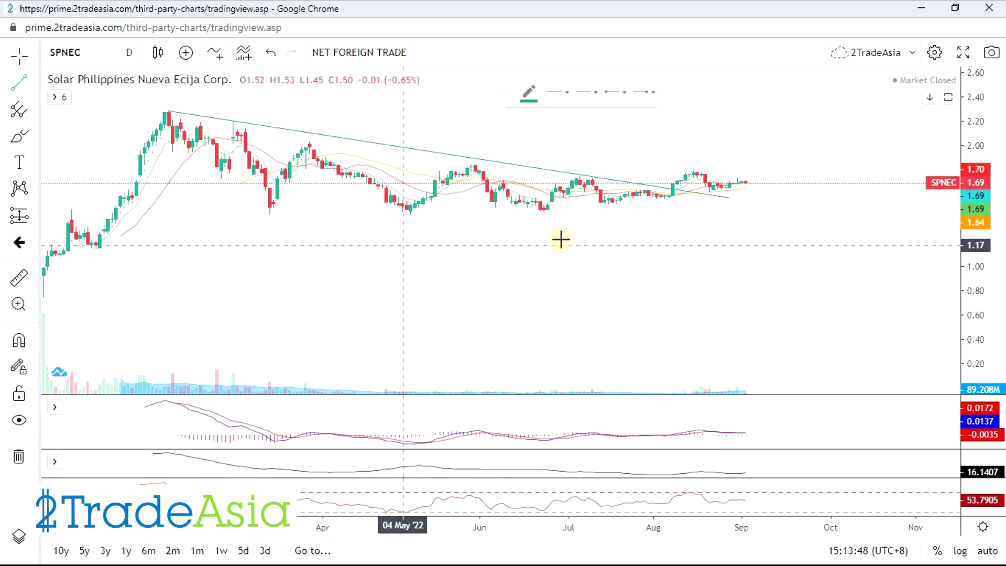
click(545, 212)
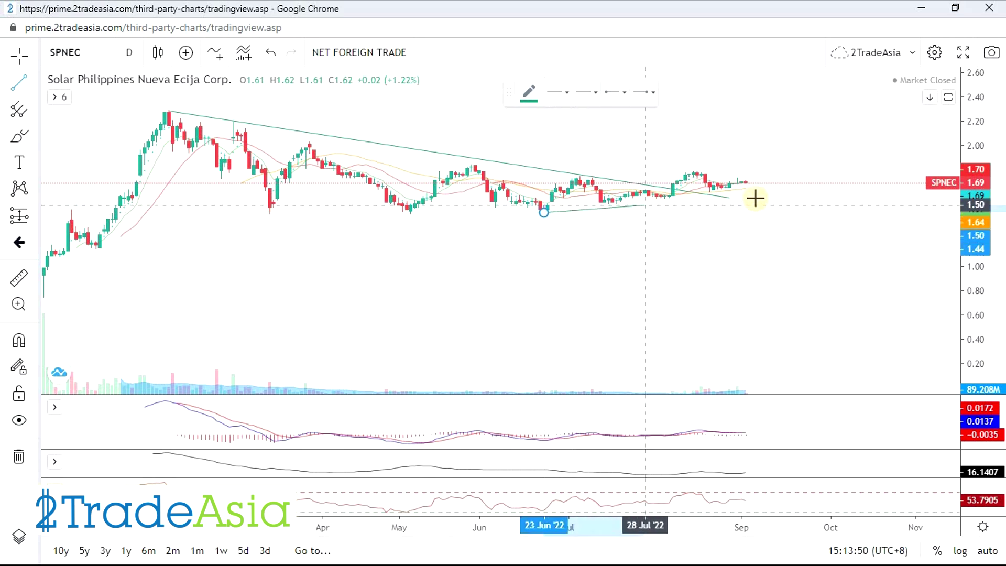
click(792, 182)
click(638, 265)
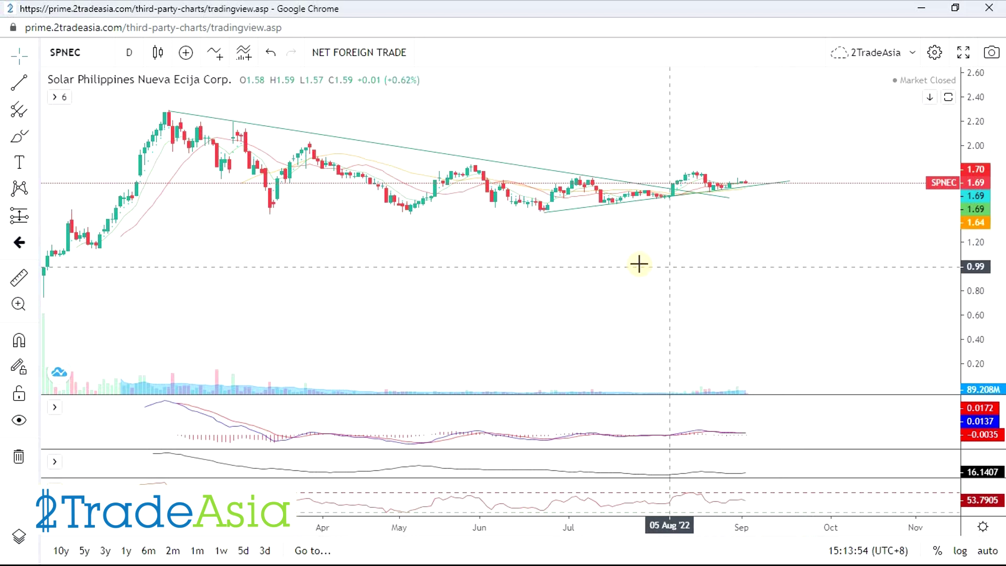
- Draw an upper resistance trend line from 1.75 on 06 Jul '22 across the August highs to about 1.80 in mid-September
drag(638, 265, 650, 285)
click(19, 82)
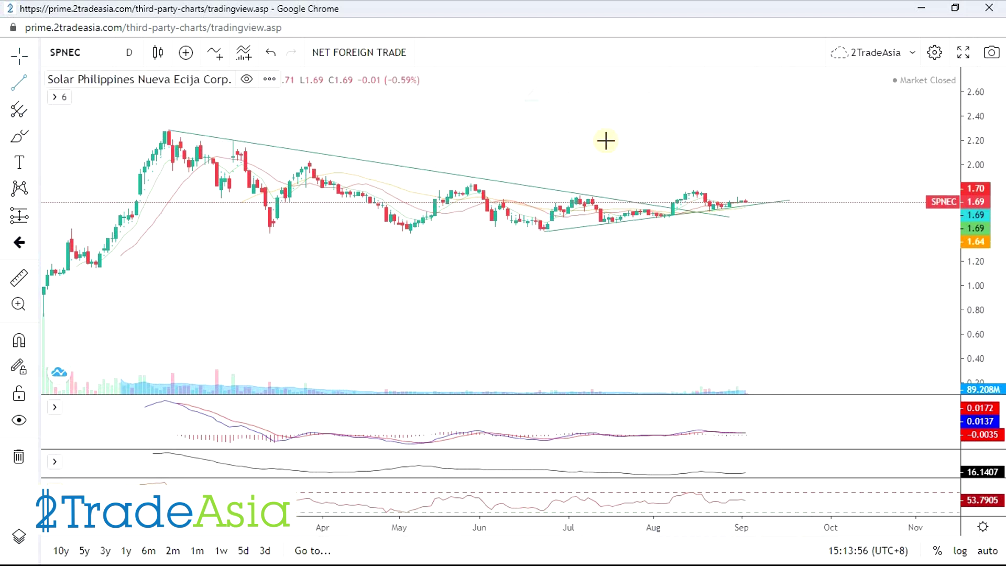
click(581, 194)
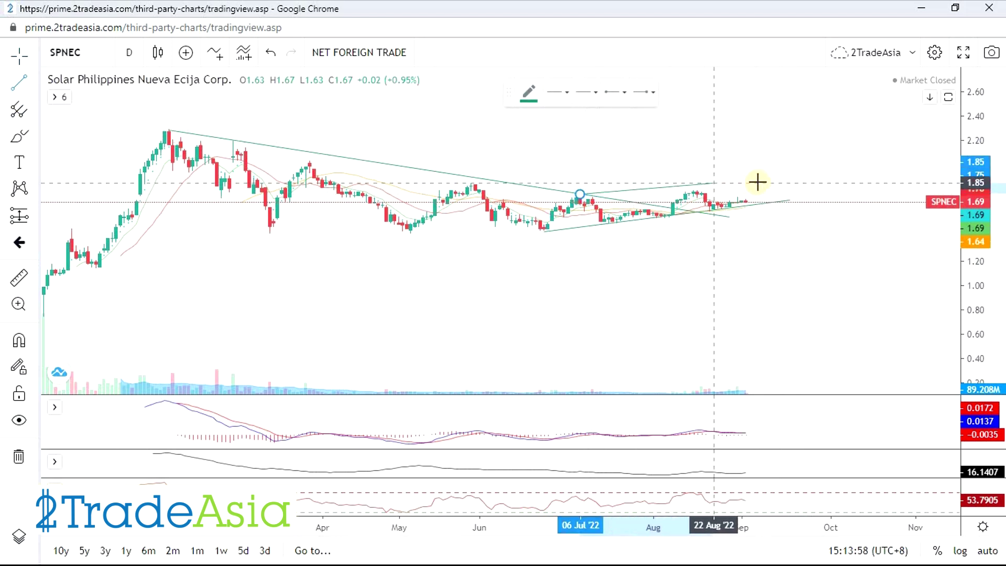
click(778, 187)
click(774, 289)
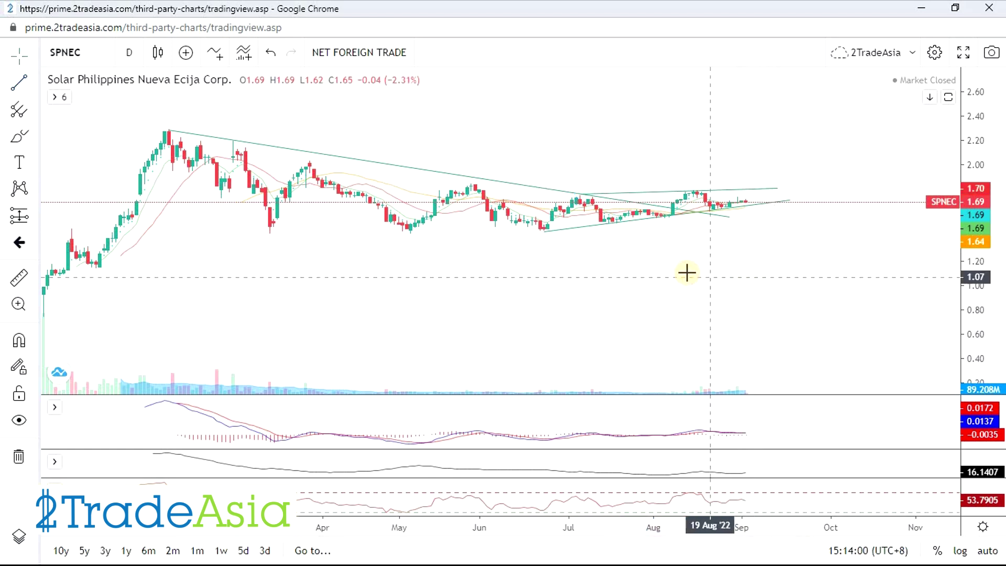
- Place a horizontal ray at 1.63 on the SPNEC chart, starting on 16 Aug '22 near the recent support
scroll(693, 272, down, 2)
scroll(683, 301, up, 5)
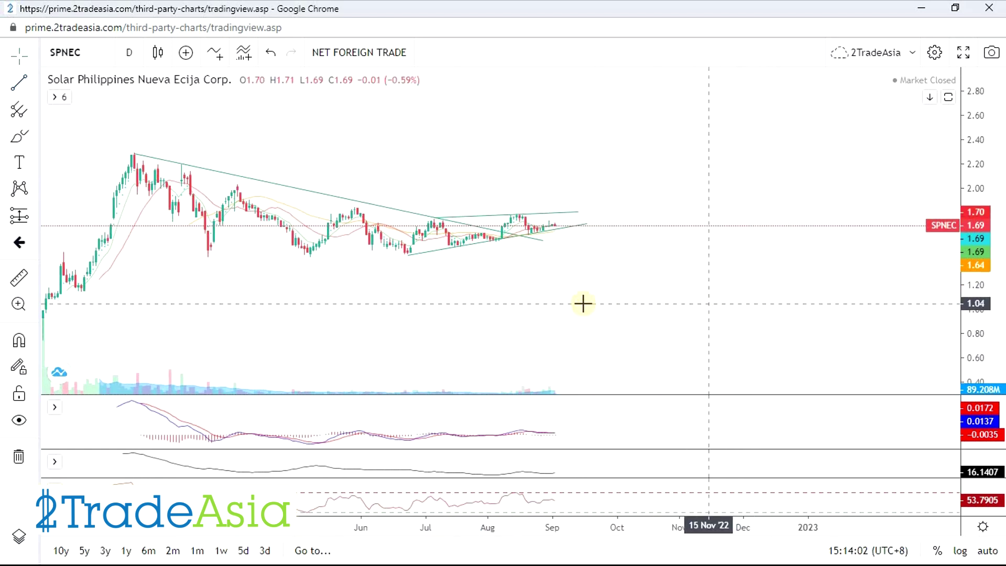
drag(411, 294, 974, 278)
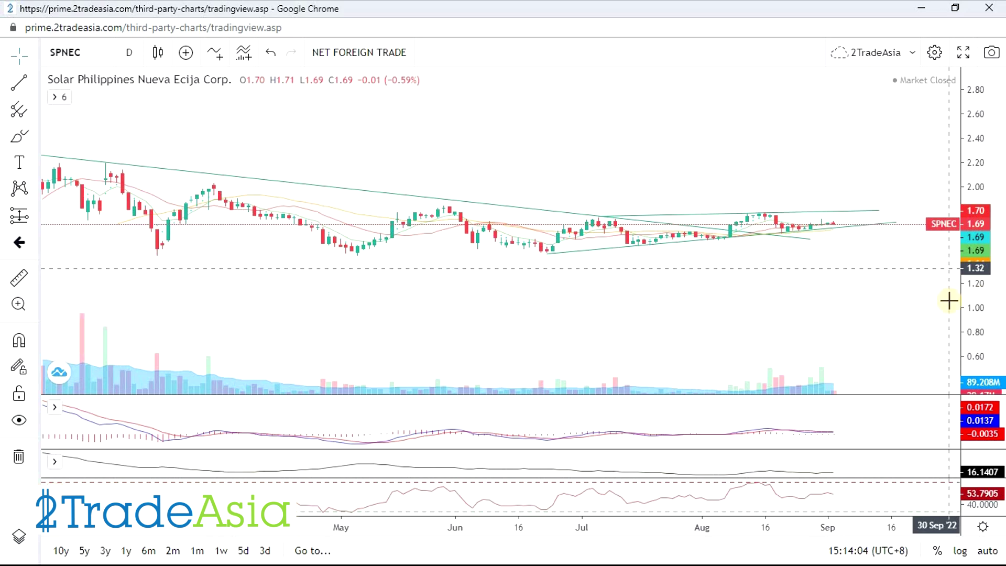
scroll(864, 226, down, 2)
drag(979, 211, 847, 304)
scroll(847, 304, down, 2)
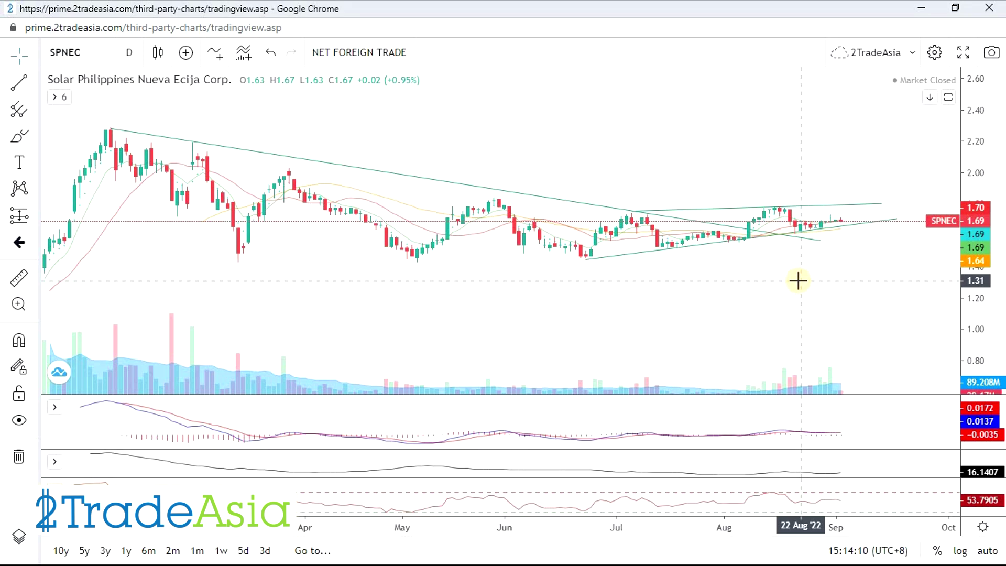
drag(819, 285, 793, 295)
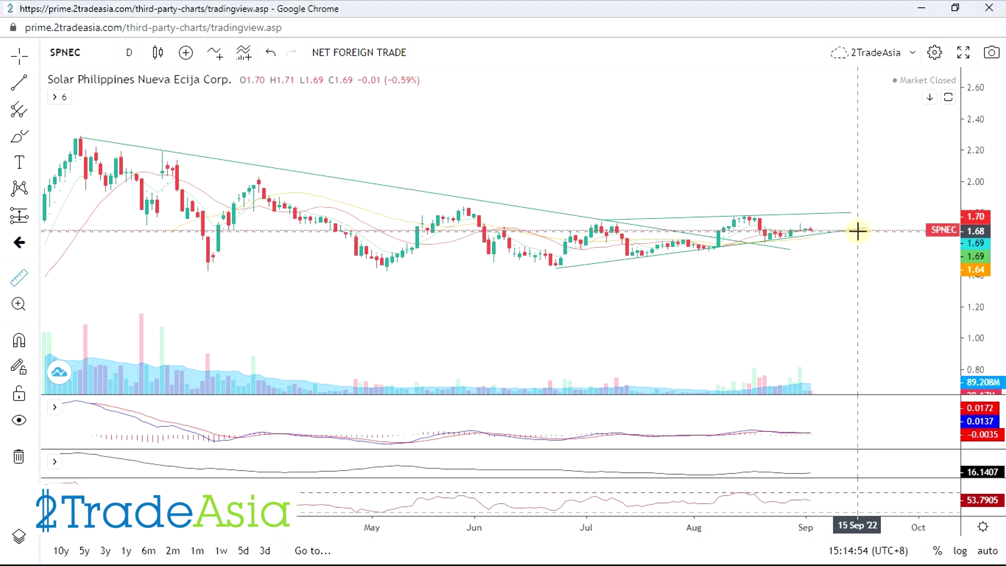
click(35, 82)
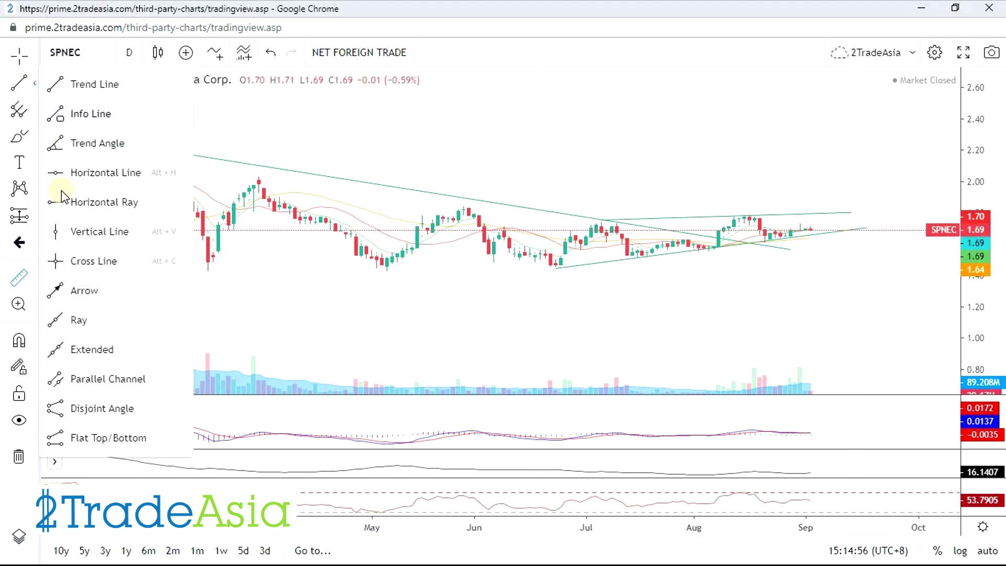
click(58, 199)
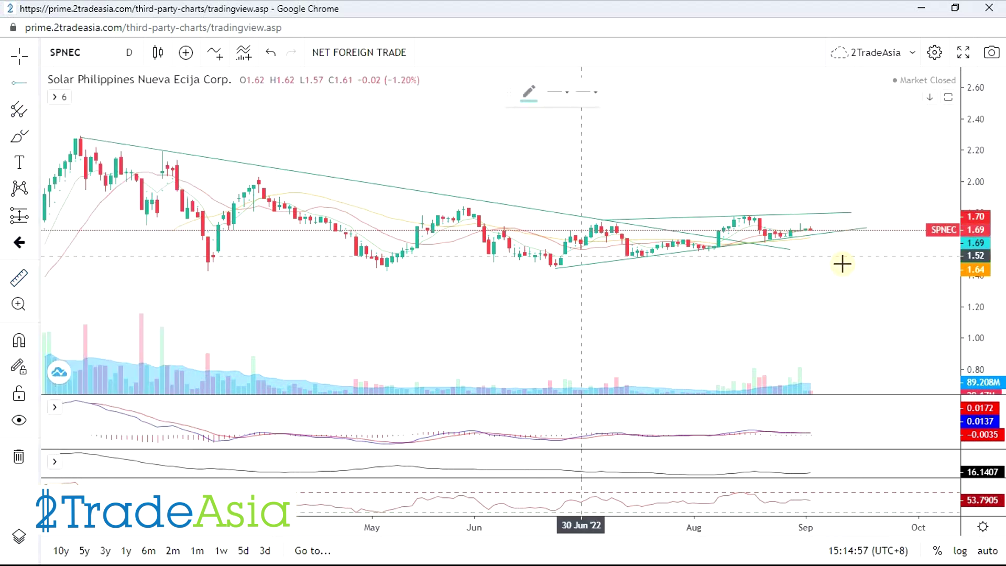
click(751, 239)
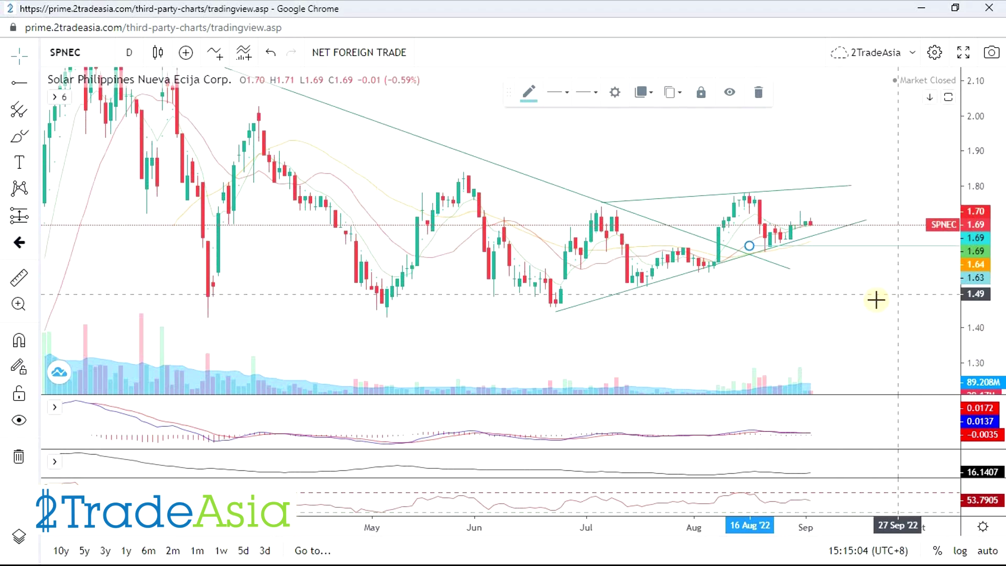
- Measure SPNEC's price move from the 1.63 ray up to 1.69 on 08 Sep '22
scroll(882, 299, up, 2)
scroll(863, 308, down, 1)
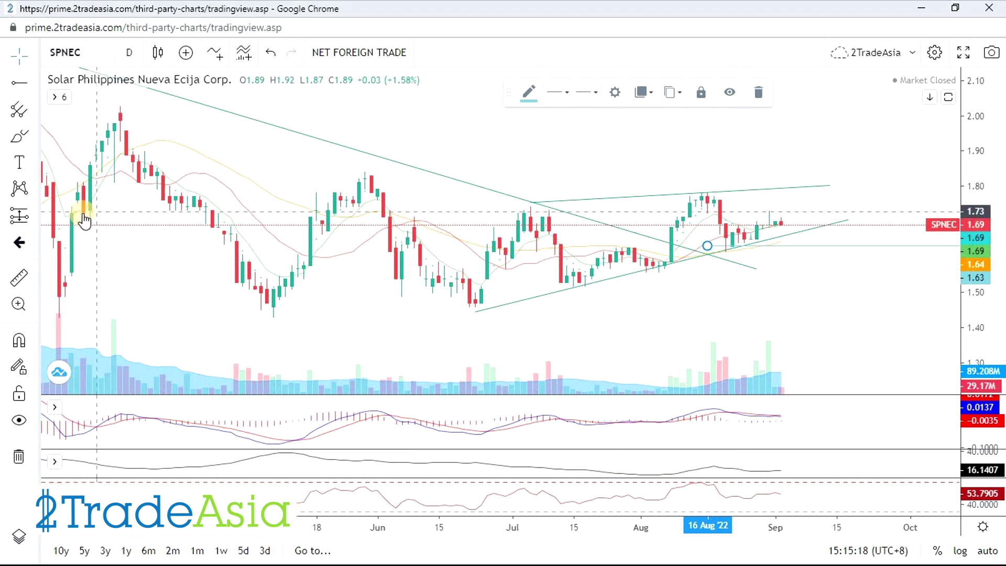
click(41, 276)
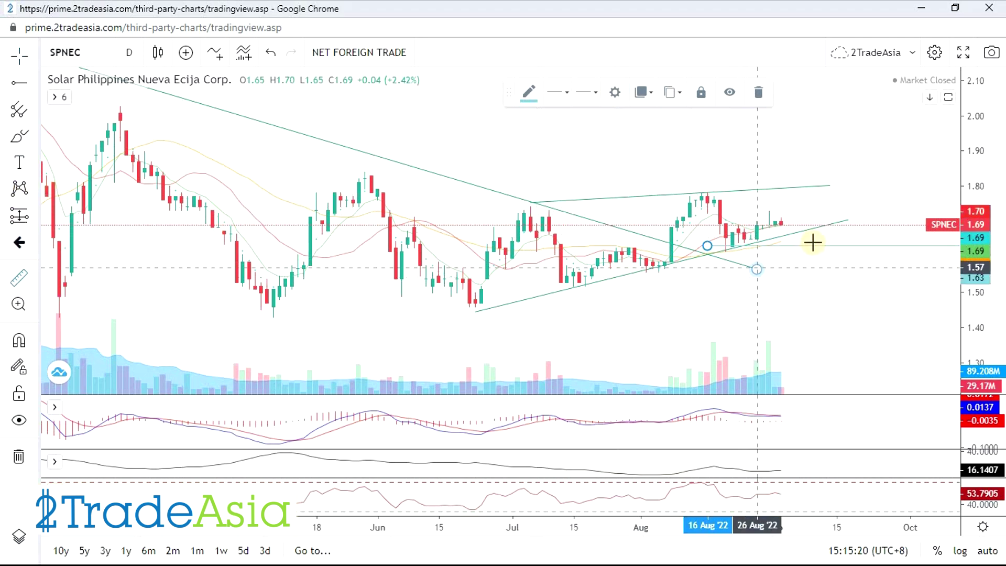
click(806, 245)
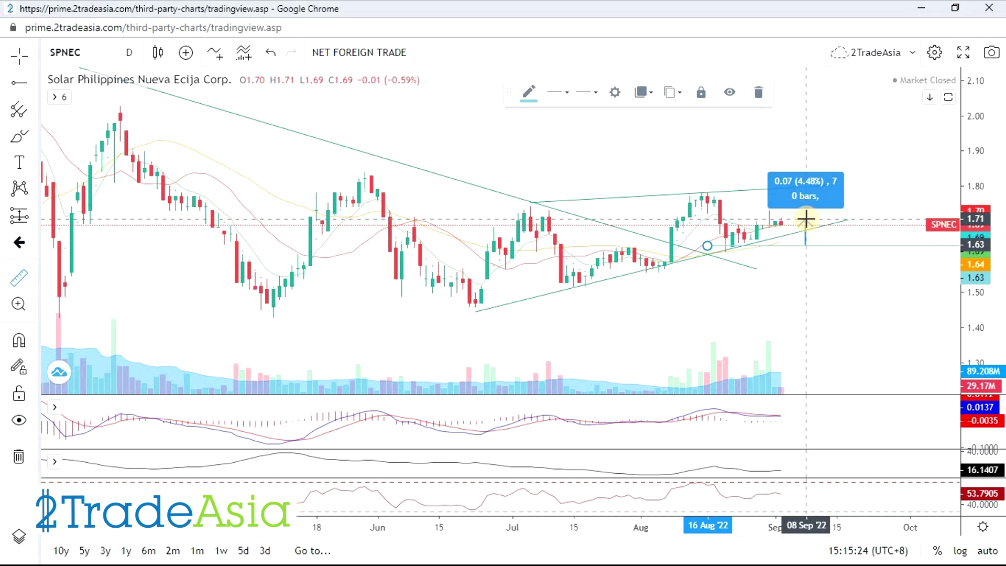
click(805, 225)
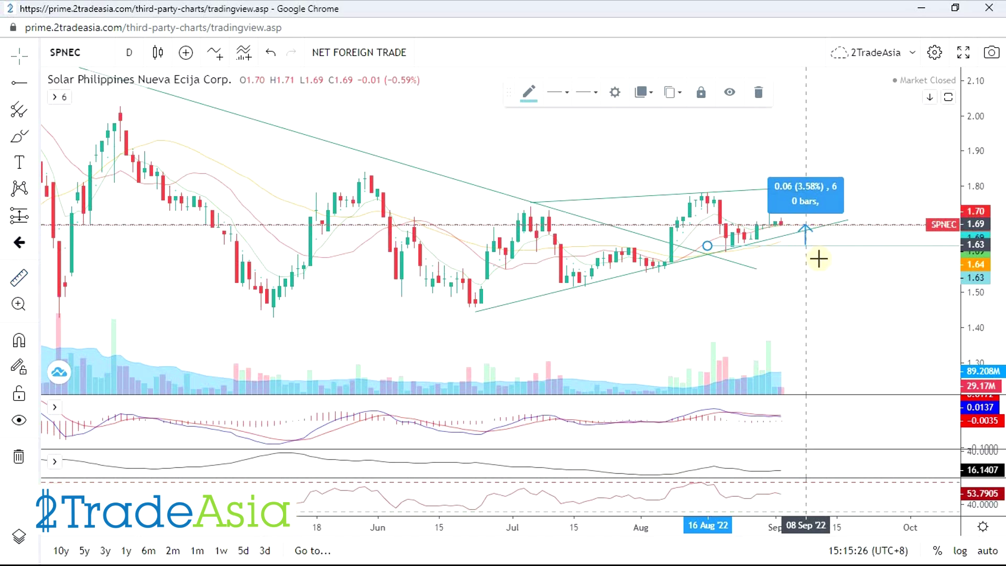
click(827, 283)
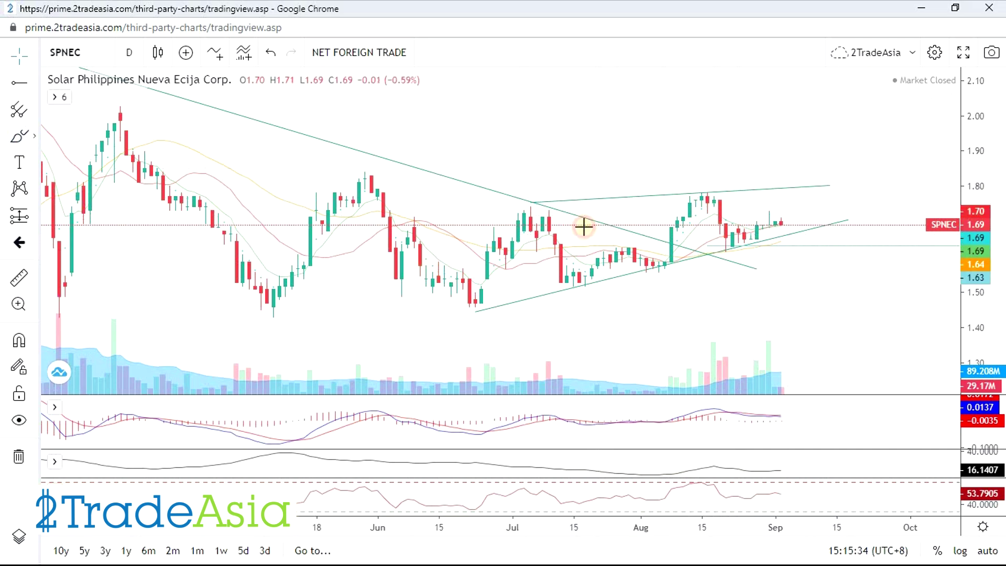
- Brush a zigzag projected price path from the last candle down to about 1.54 and place a horizontal ray at 1.51 from 11 Jul '22
mouse_move(780, 224)
mouse_down()
mouse_move(797, 186)
mouse_move(824, 226)
mouse_move(833, 191)
mouse_move(858, 270)
mouse_up()
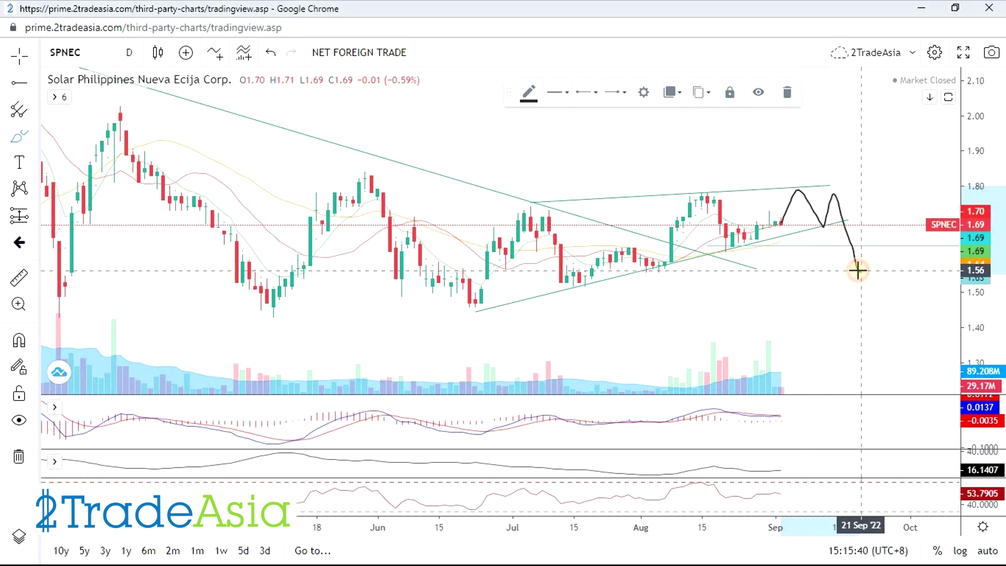
mouse_move(858, 271)
mouse_down()
mouse_move(859, 246)
mouse_move(892, 276)
mouse_up()
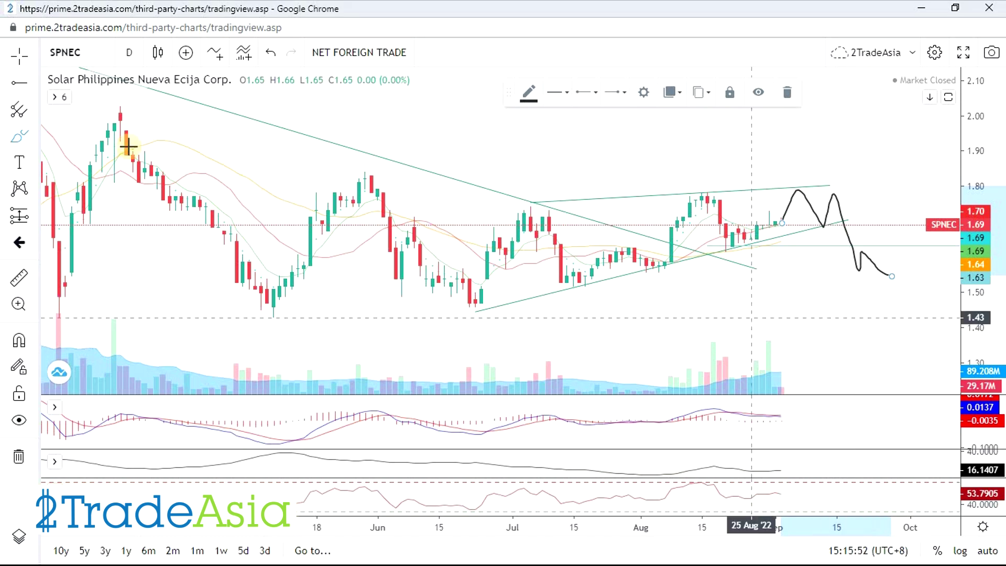
key(alt+t)
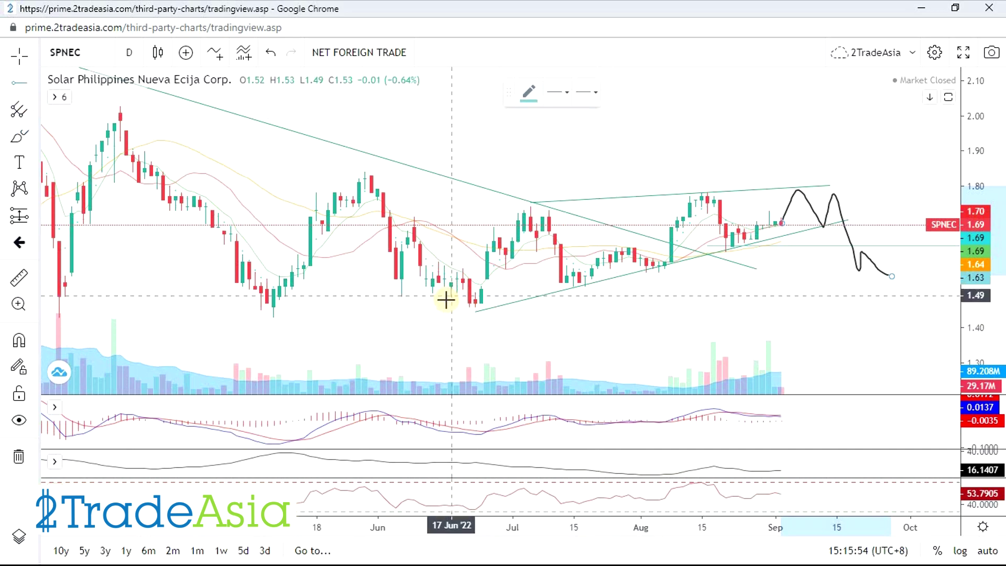
click(549, 287)
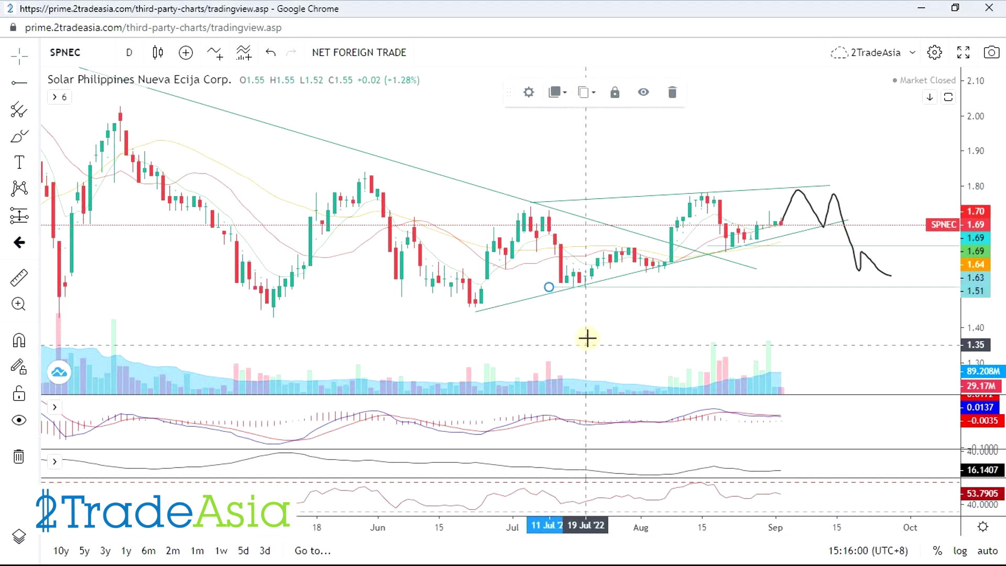
- Draw a near-horizontal support trend line under the SPNEC lows from mid-March '22 to late June '22
drag(650, 320, 674, 315)
scroll(953, 157, down, 3)
mouse_move(953, 183)
mouse_down()
mouse_move(694, 323)
mouse_move(736, 300)
mouse_up()
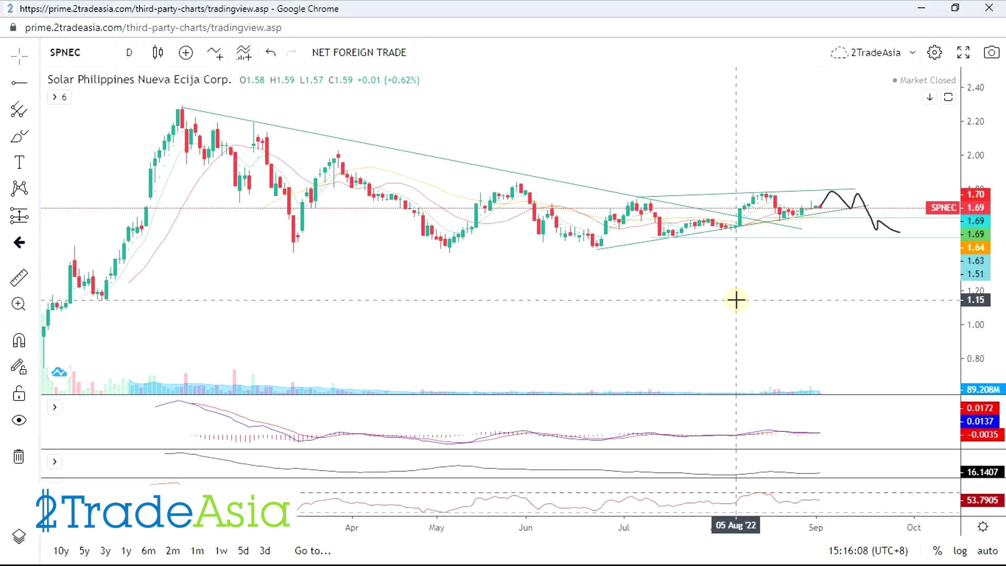
click(35, 85)
click(293, 252)
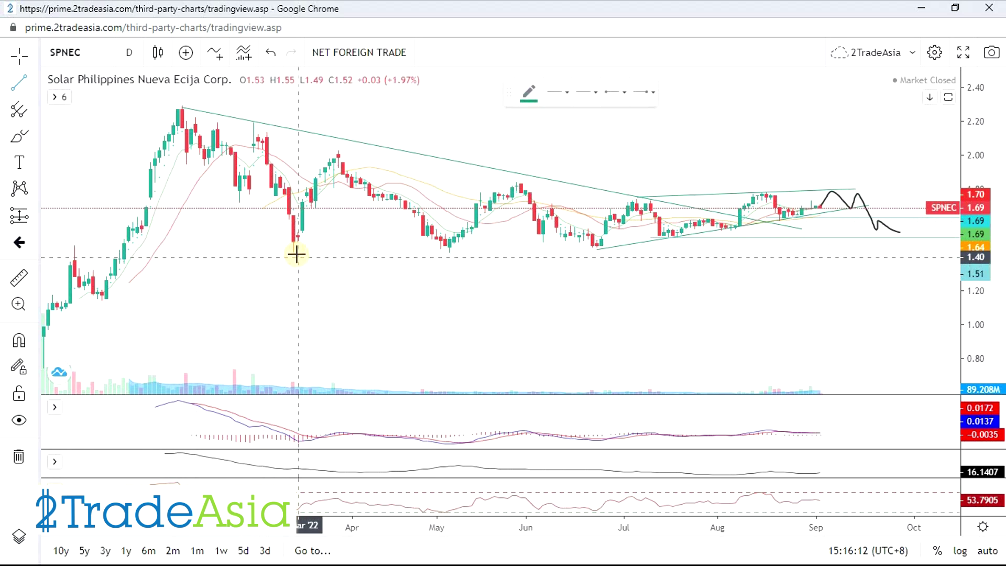
click(601, 249)
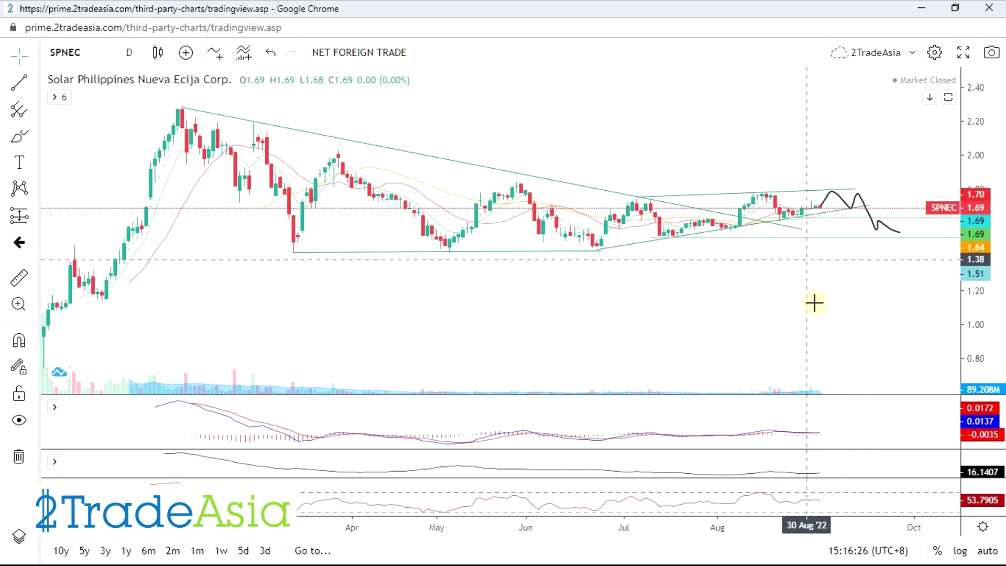
- Switch to the spreadsheet and review SPNEC's fundamental ratios, earnings growth, consensus value and broker rating in row 6
key(alt+Tab)
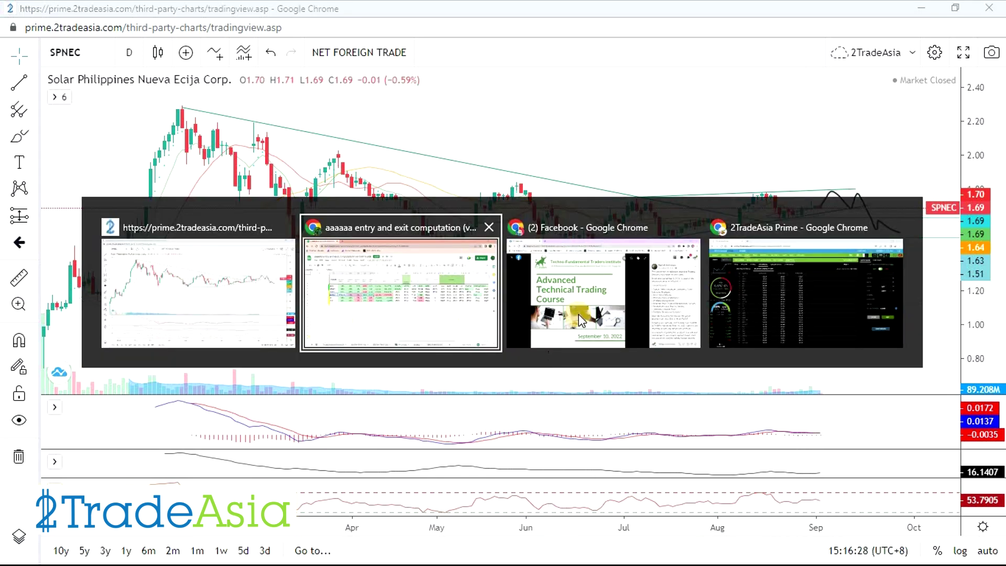
click(457, 307)
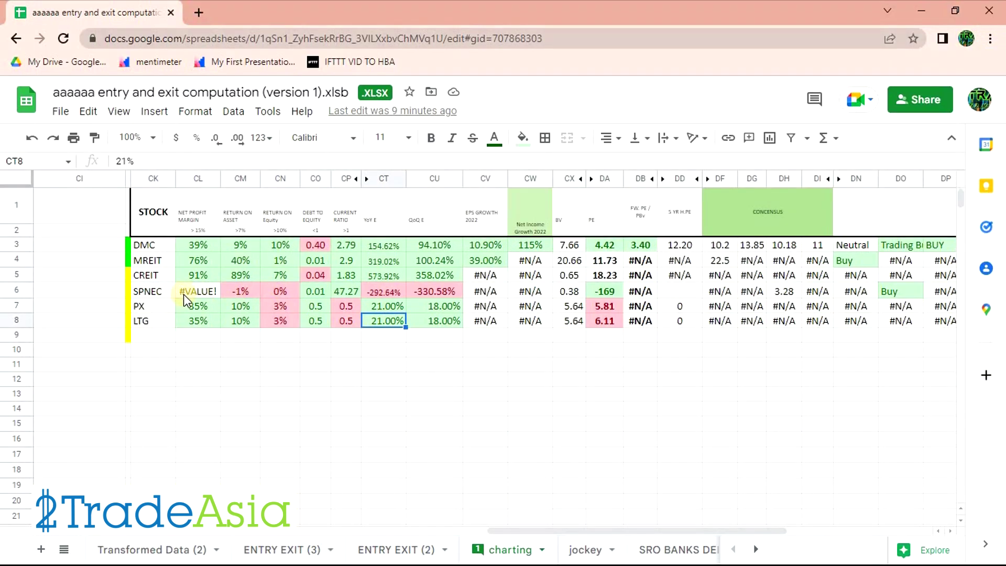
click(157, 296)
drag(198, 292, 944, 291)
click(855, 408)
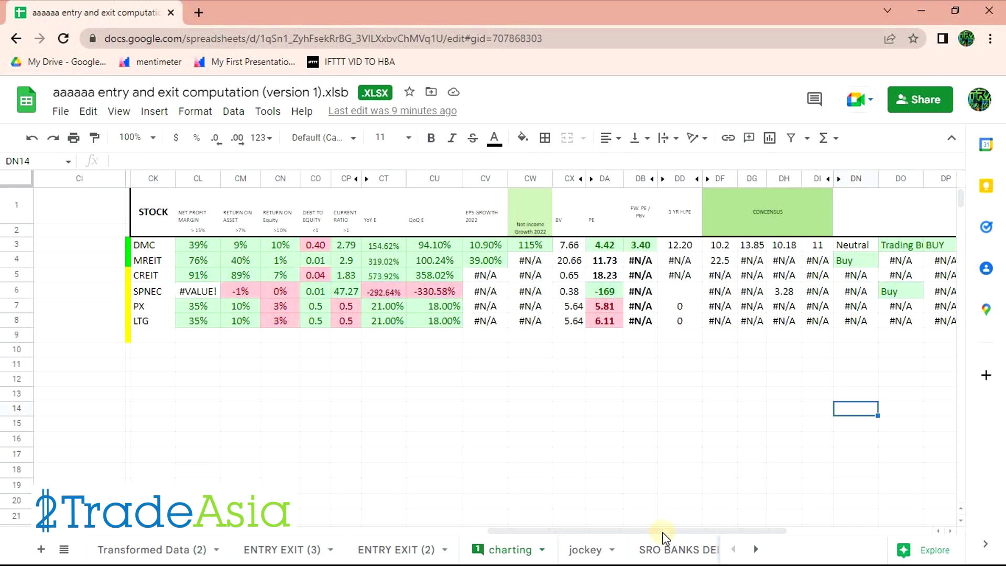
drag(665, 531, 715, 496)
click(556, 291)
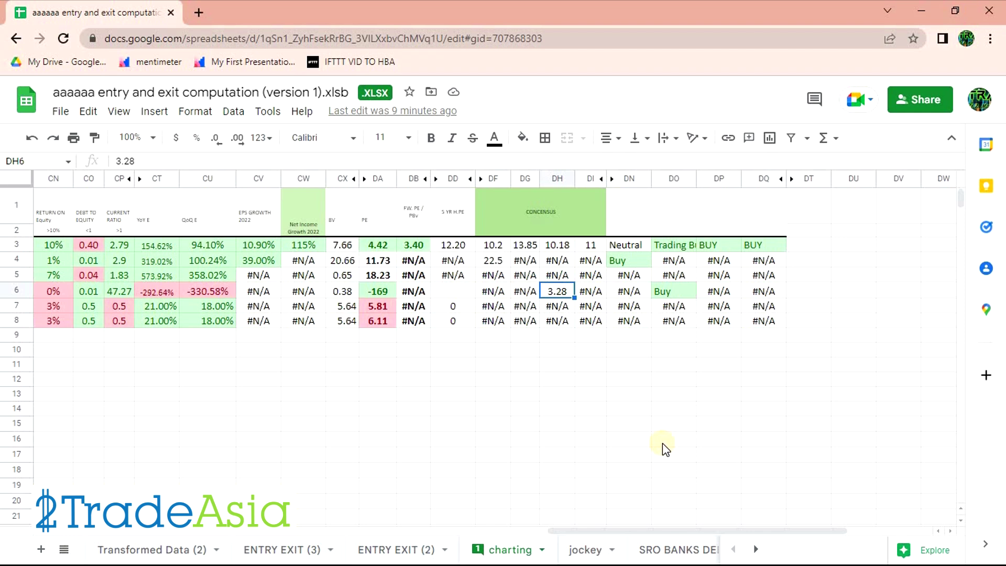
click(674, 289)
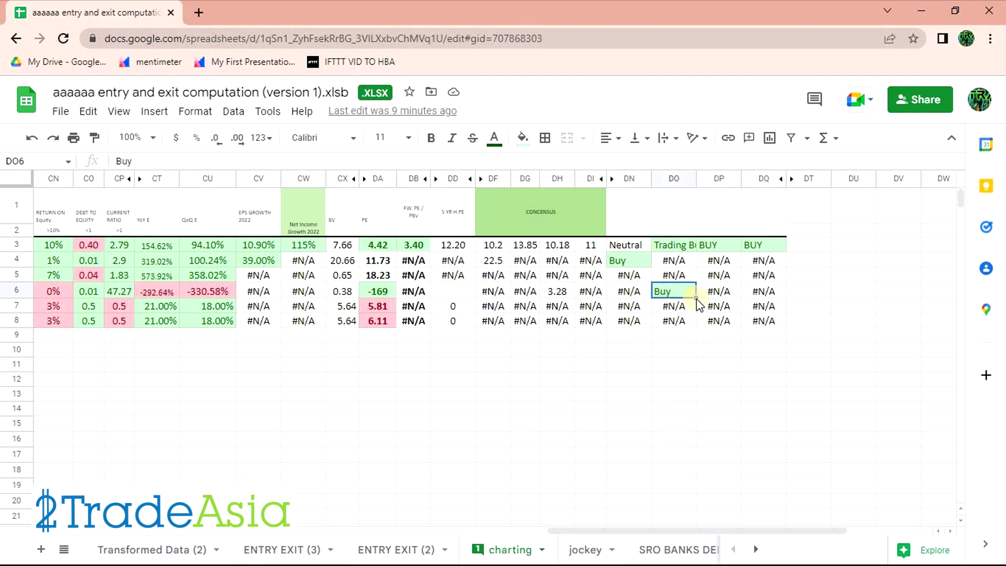
- Go over the profitability, leverage and earnings growth figures of SPNEC and PX, from the stock column rightwards
drag(736, 532, 596, 533)
drag(350, 293, 651, 292)
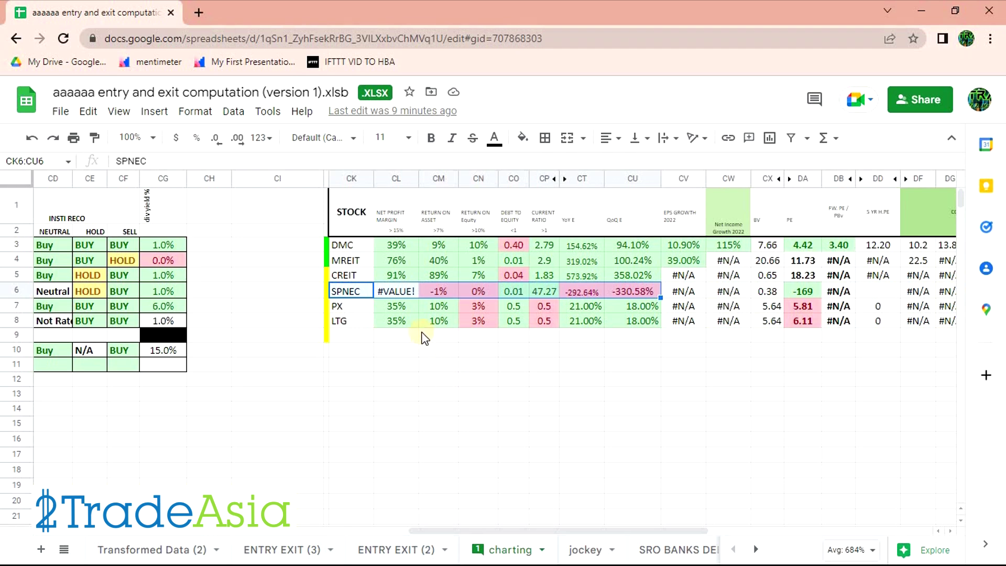
drag(345, 307, 682, 310)
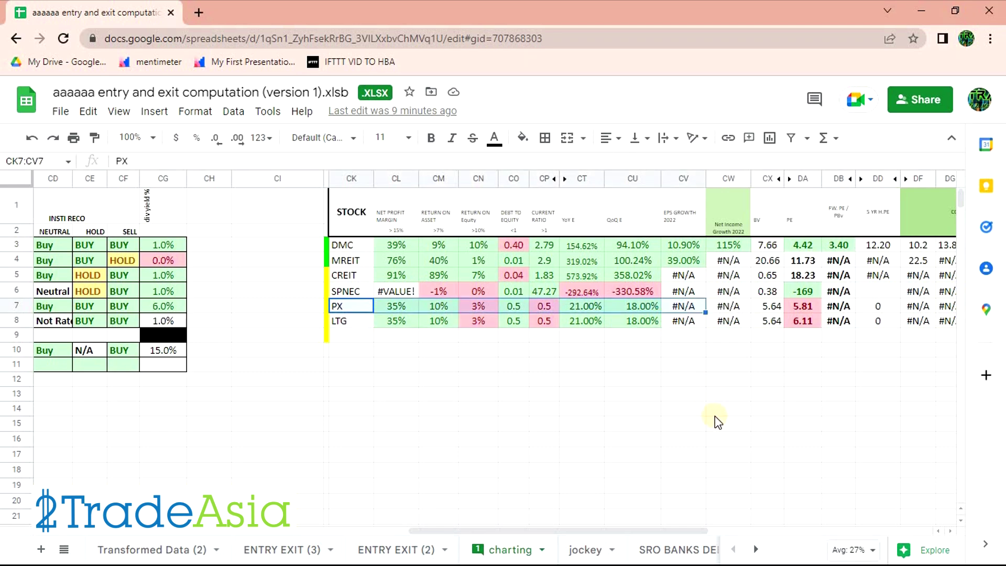
- Switch back to the charting window and show the daily price chart of Philex Mining (PX)
key(alt+Tab)
click(448, 294)
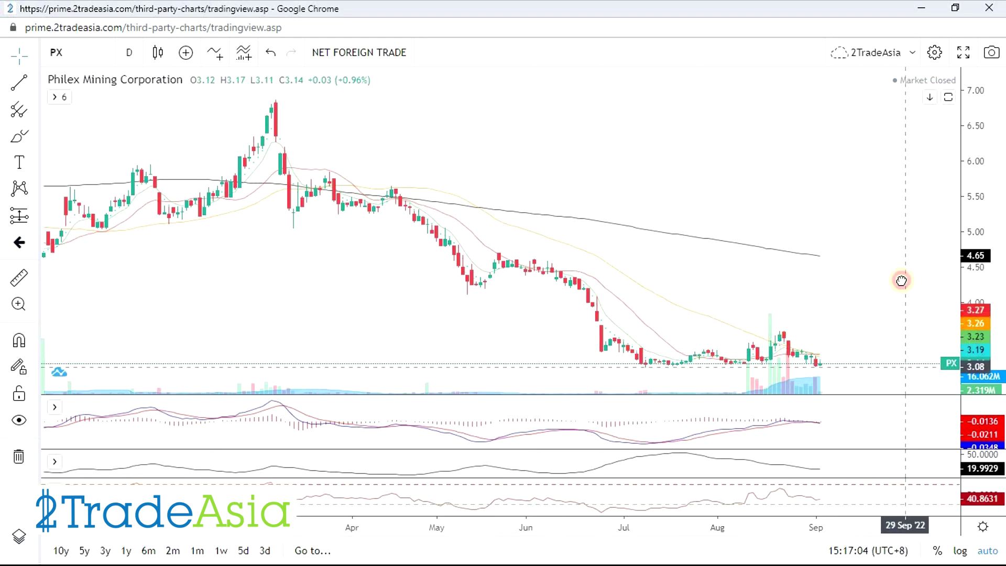
scroll(913, 236, down, 3)
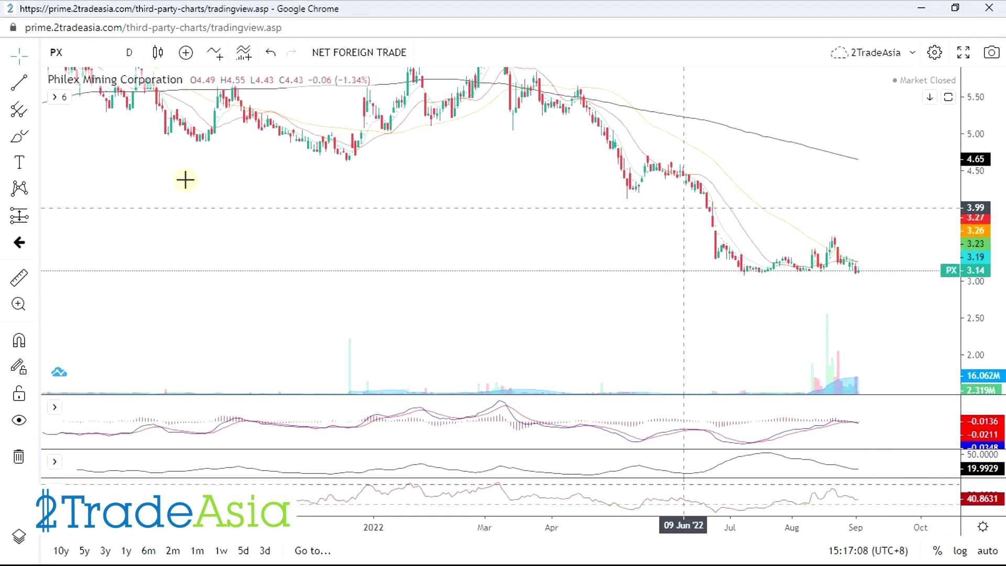
- Place a horizontal ray at 3.09 on the PX chart, starting on 29 Jun '22 along the July lows
click(34, 83)
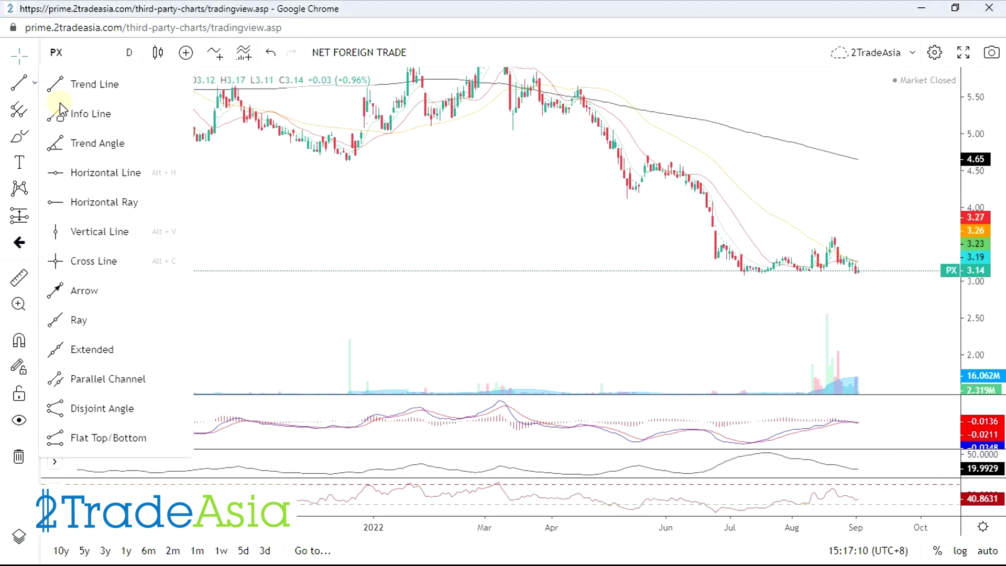
click(53, 204)
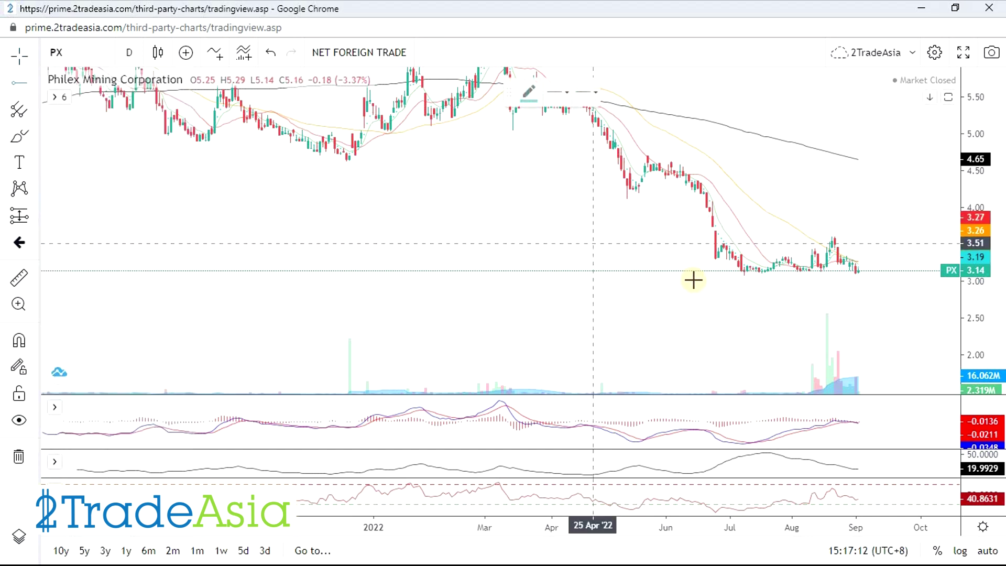
click(723, 274)
click(871, 316)
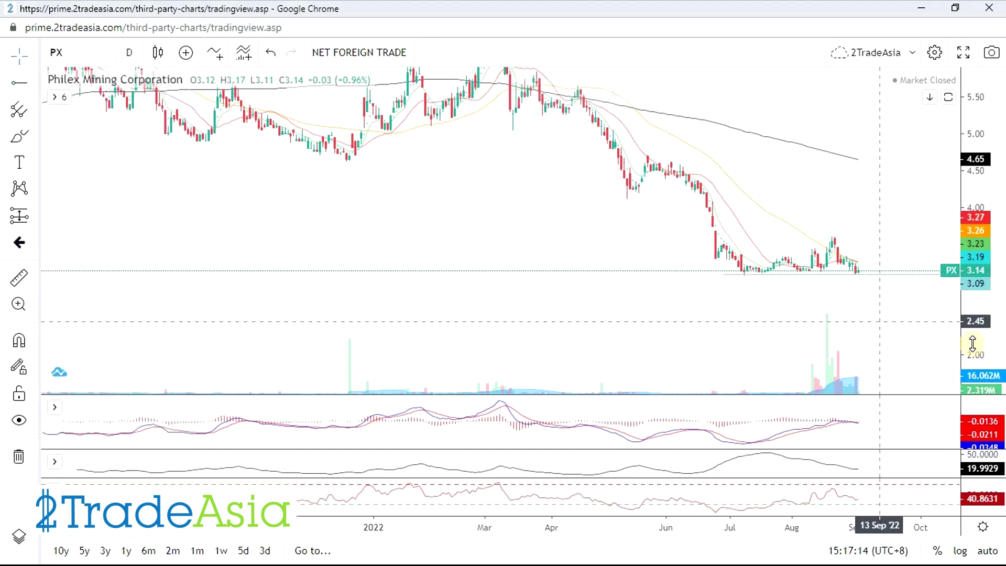
- Raise the PX support ray to 3.11, keeping its start on 29 Jun '22
scroll(838, 314, up, 5)
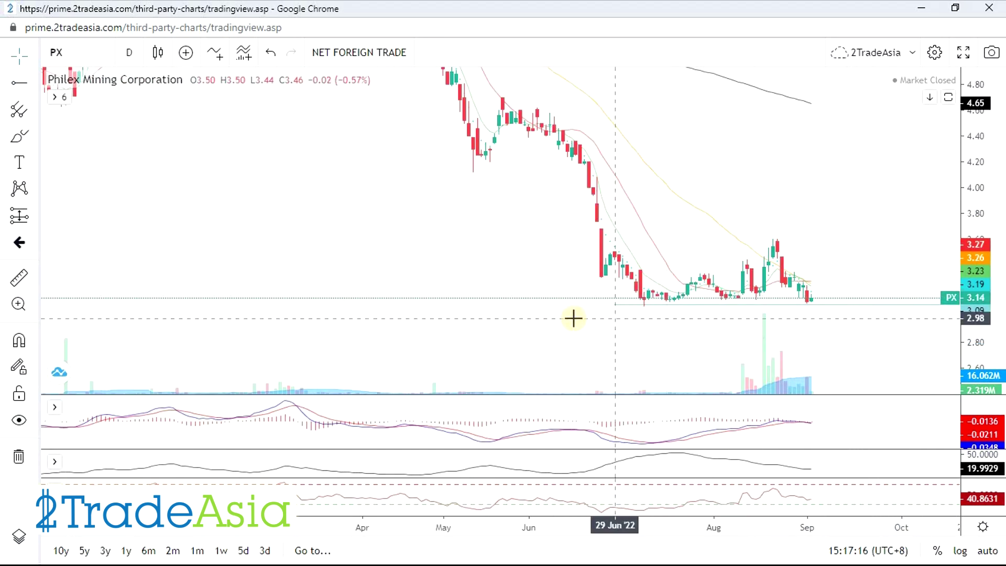
scroll(545, 312, up, 3)
click(454, 305)
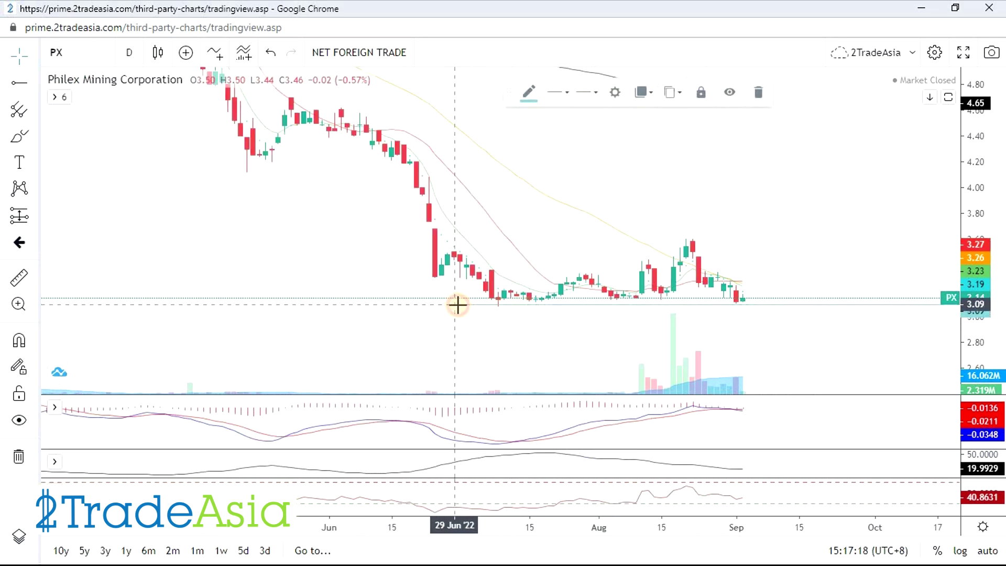
drag(459, 306, 454, 302)
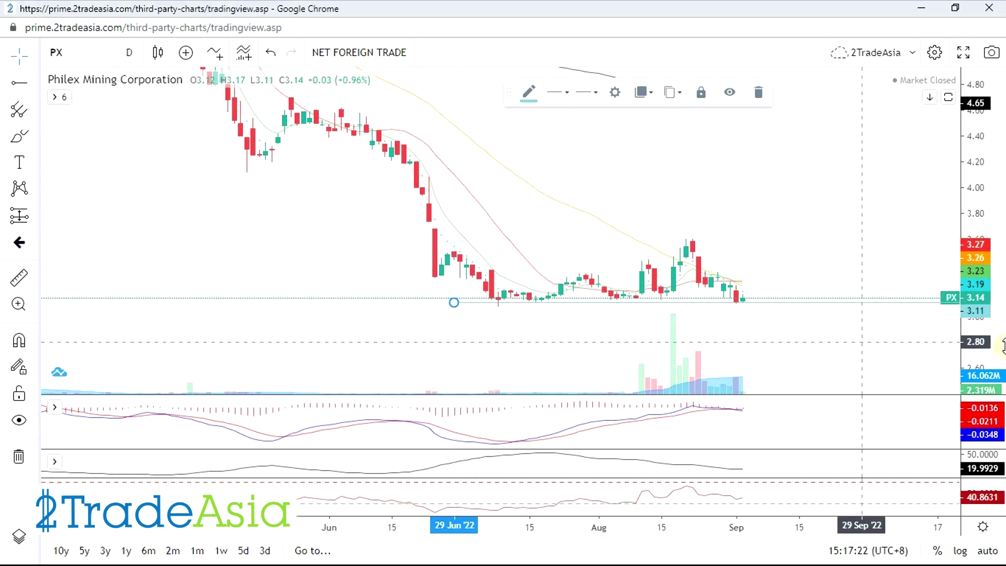
scroll(874, 338, down, 3)
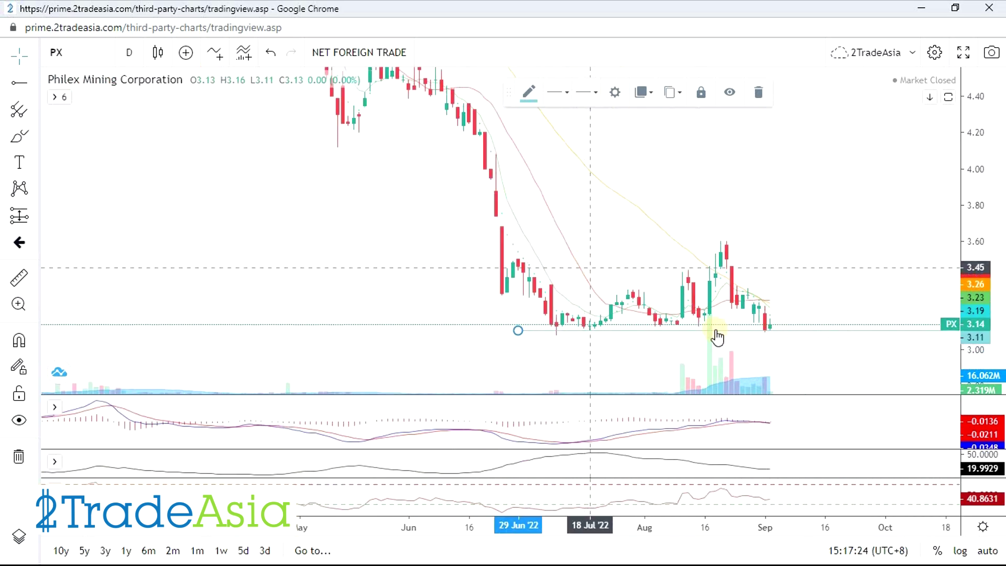
drag(801, 274, 768, 215)
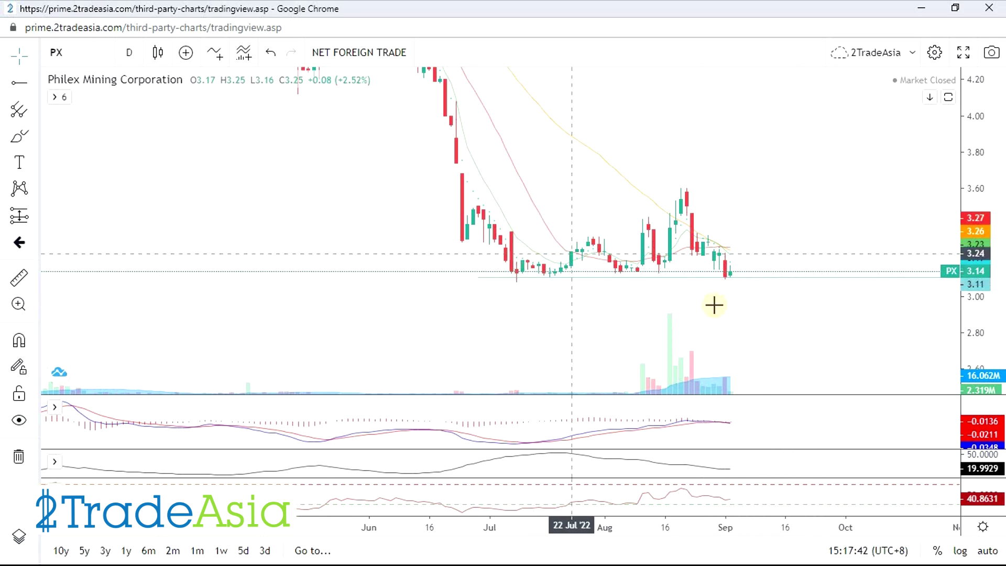
- Place a horizontal ray at 4.20 on the PX chart, starting on 16 May '22 near the May lows
scroll(829, 163, down, 5)
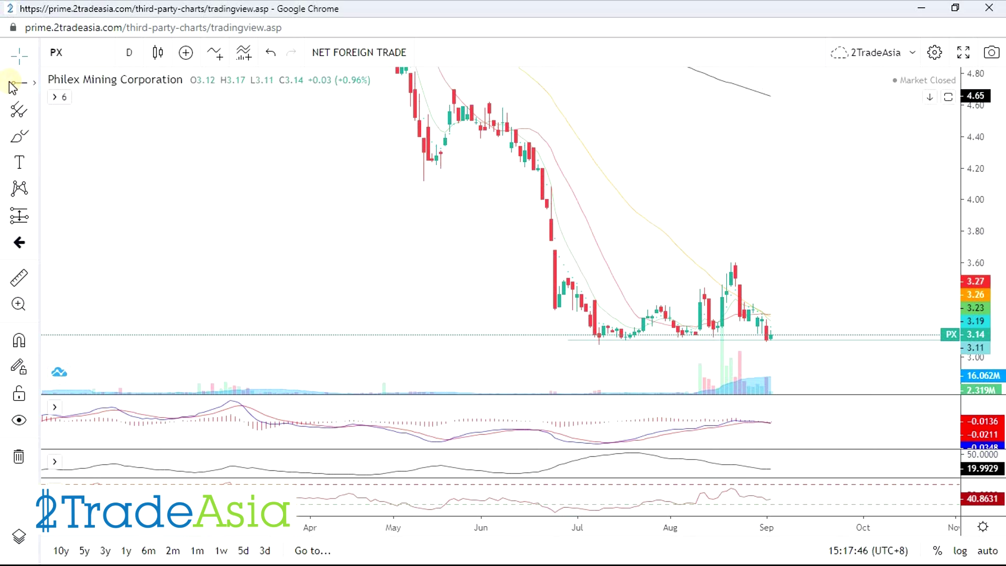
click(428, 162)
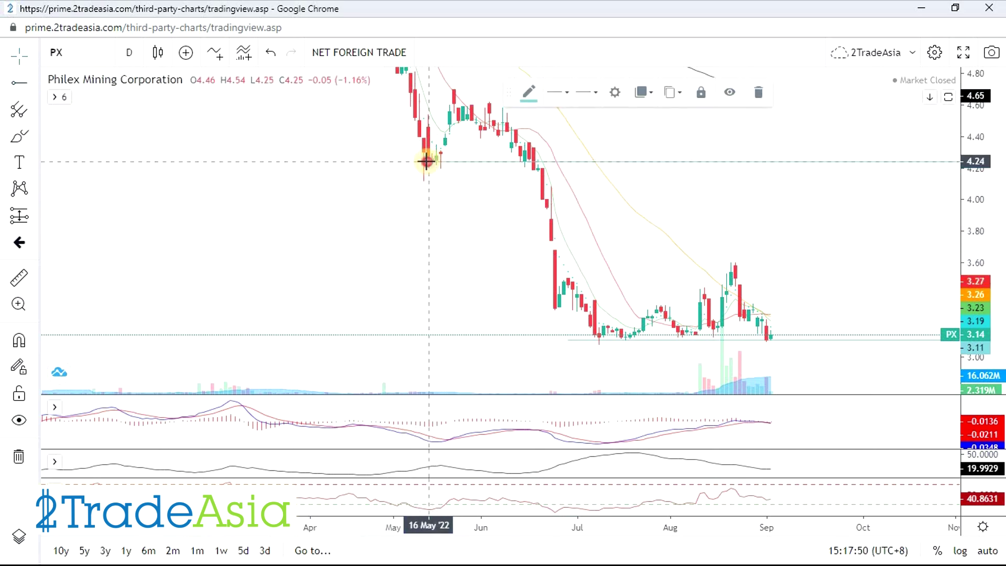
drag(427, 161, 428, 168)
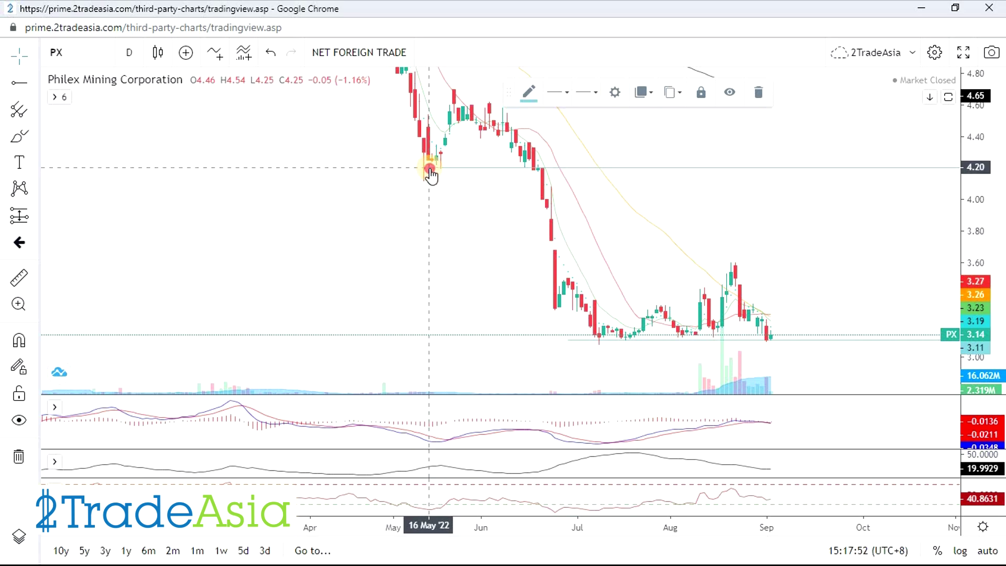
click(433, 271)
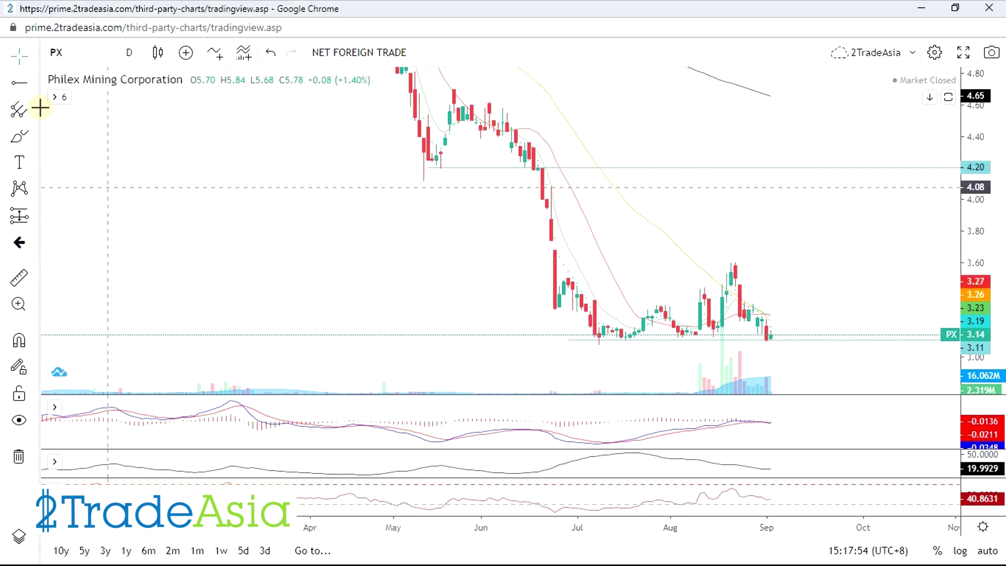
- Draw a rising trend line across the PX highs from 3.33 on 27 Jul '22 to 3.63 on 07 Sep '22
mouse_move(55, 83)
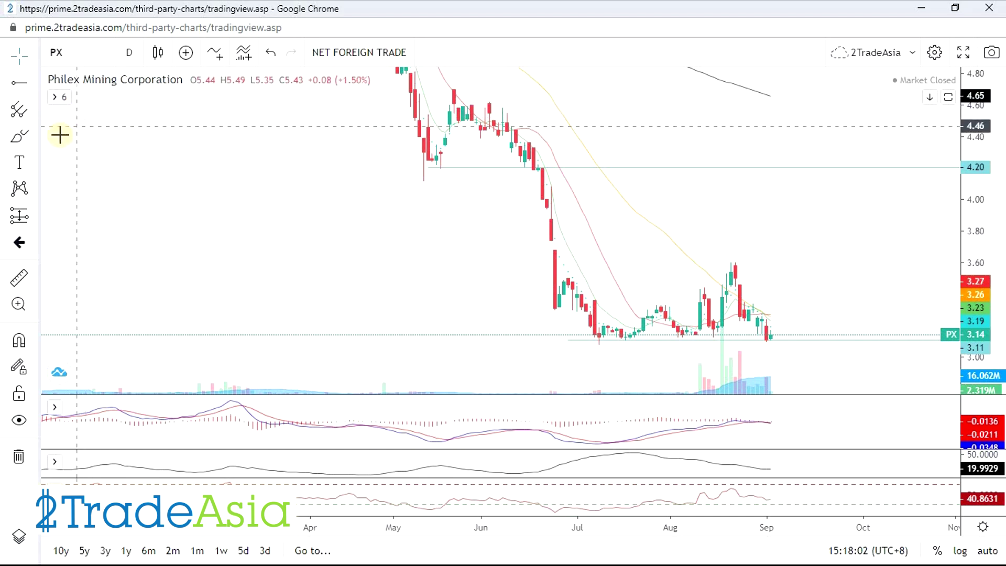
click(35, 84)
click(116, 130)
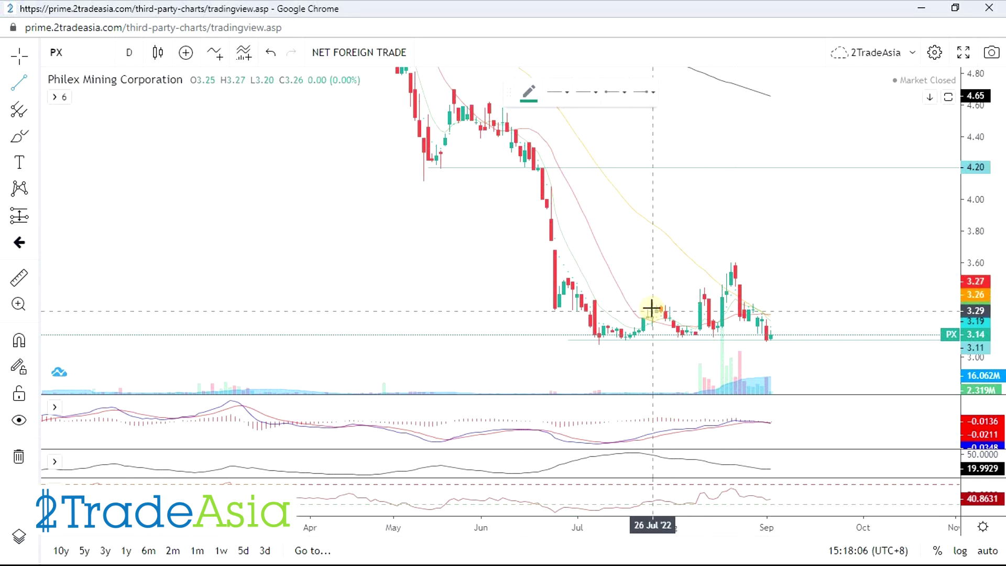
drag(744, 277, 782, 258)
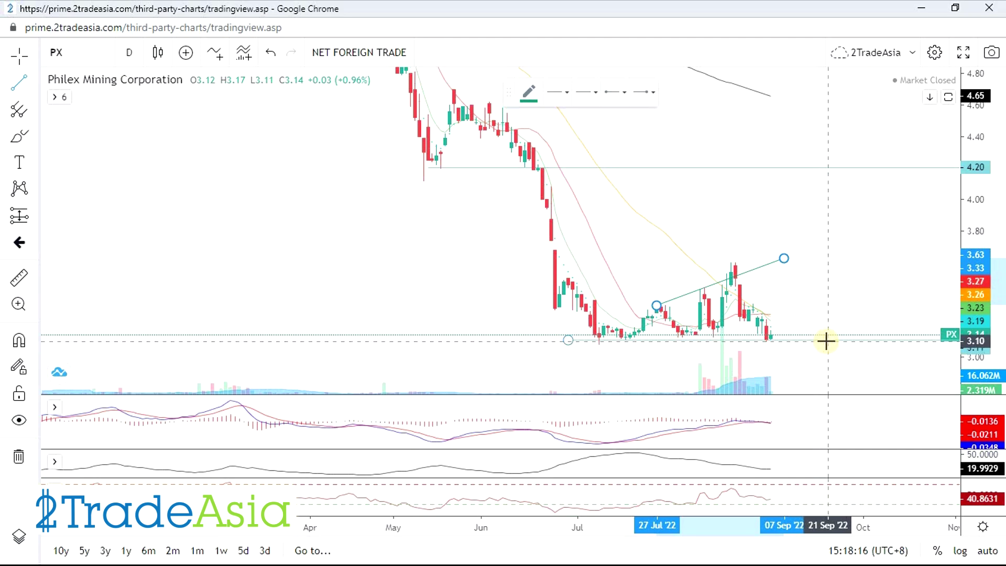
click(849, 340)
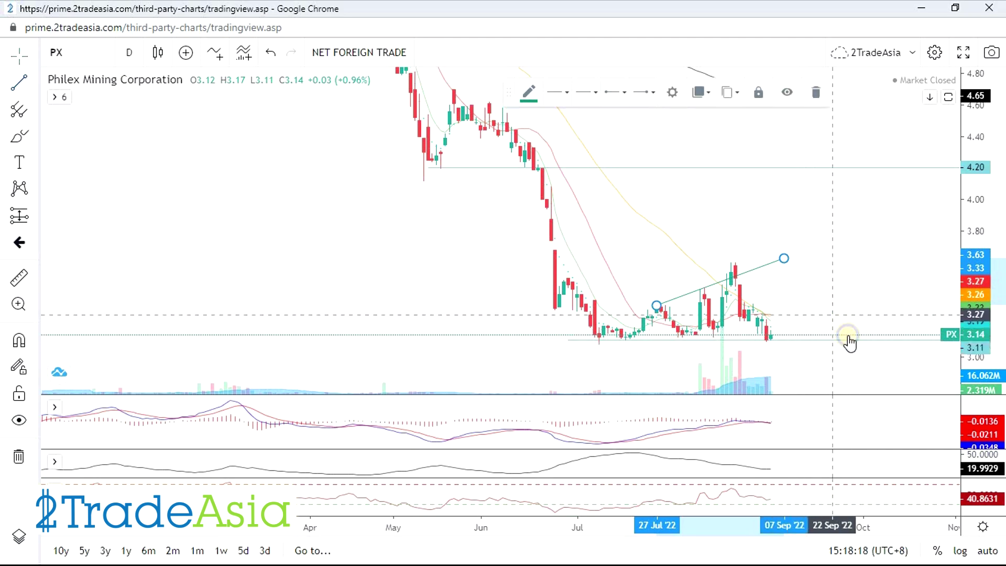
click(856, 266)
- Place a horizontal ray at 3.49 on the PX chart, starting on 20 Jun '22, as a resistance level
drag(978, 226, 980, 236)
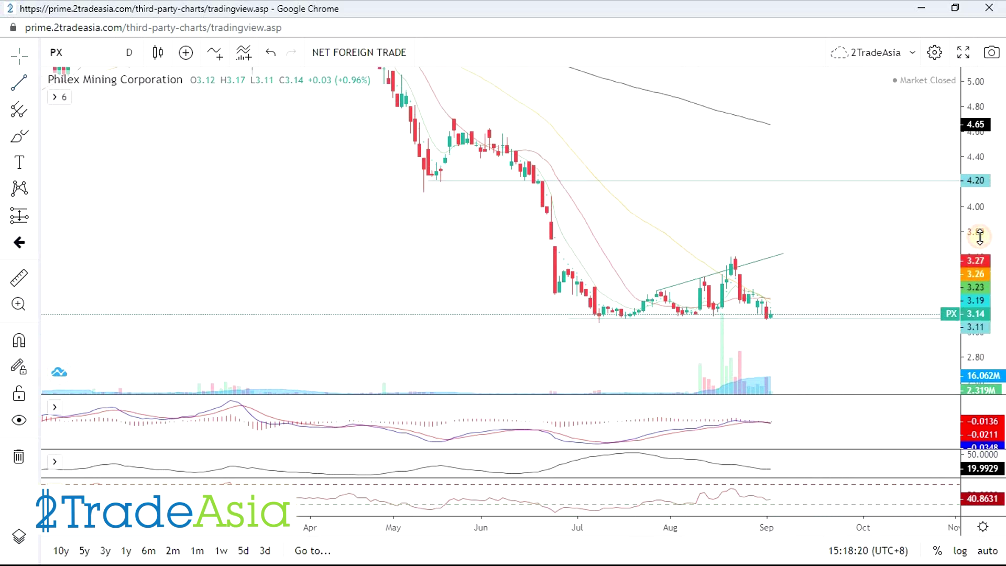
scroll(885, 351, down, 2)
scroll(870, 360, down, 1)
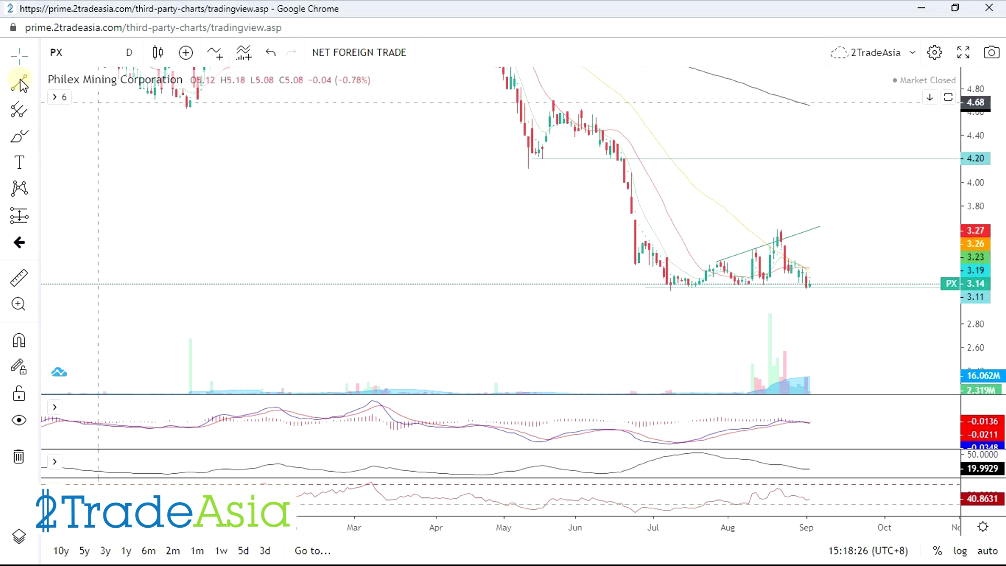
click(57, 97)
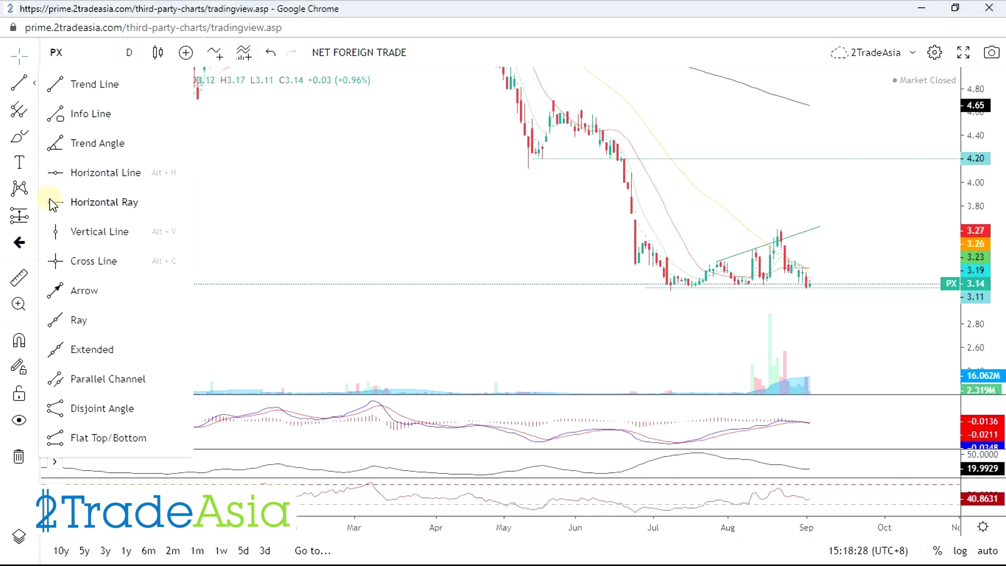
key(alt+h)
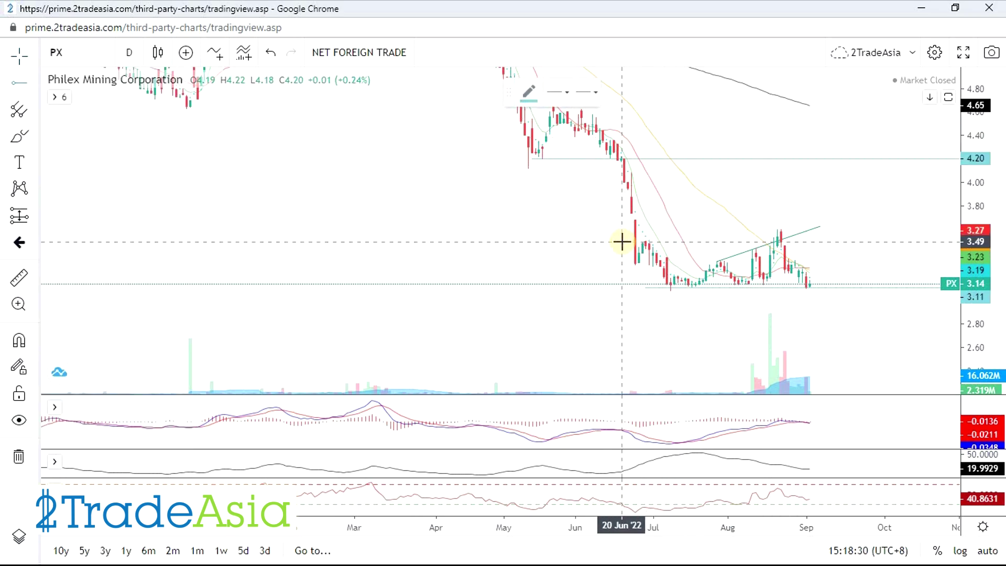
click(622, 242)
- Delete the rising trend line drawn across the July and August highs of PX
click(820, 228)
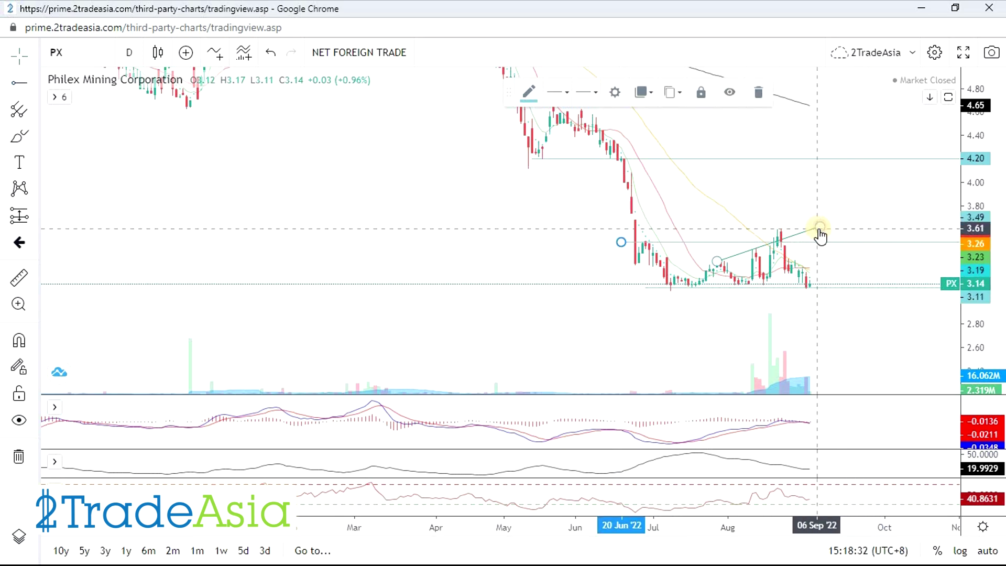
key(Delete)
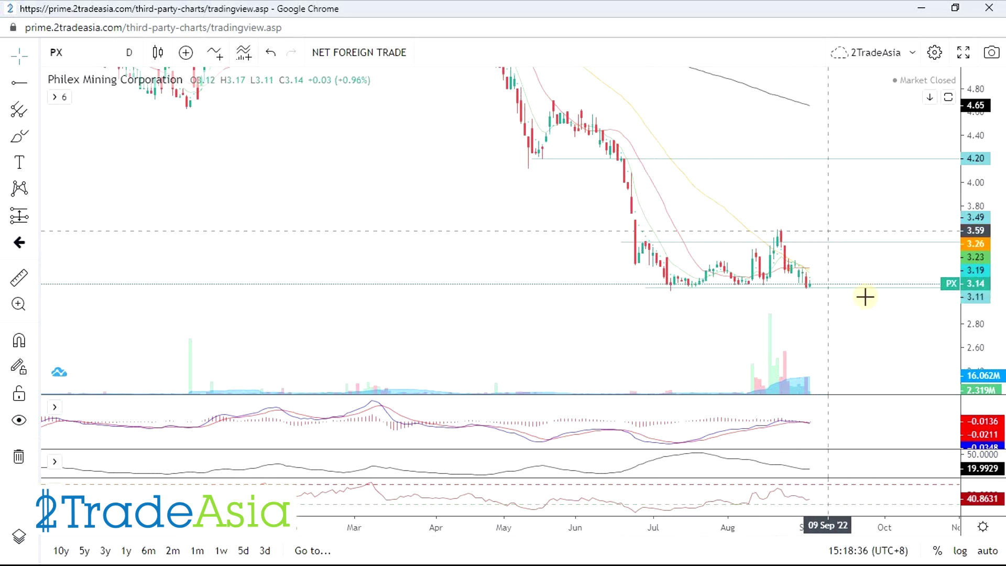
- Measure the potential price gain on the PX chart from the 3.11 support to the 3.49 resistance
click(19, 277)
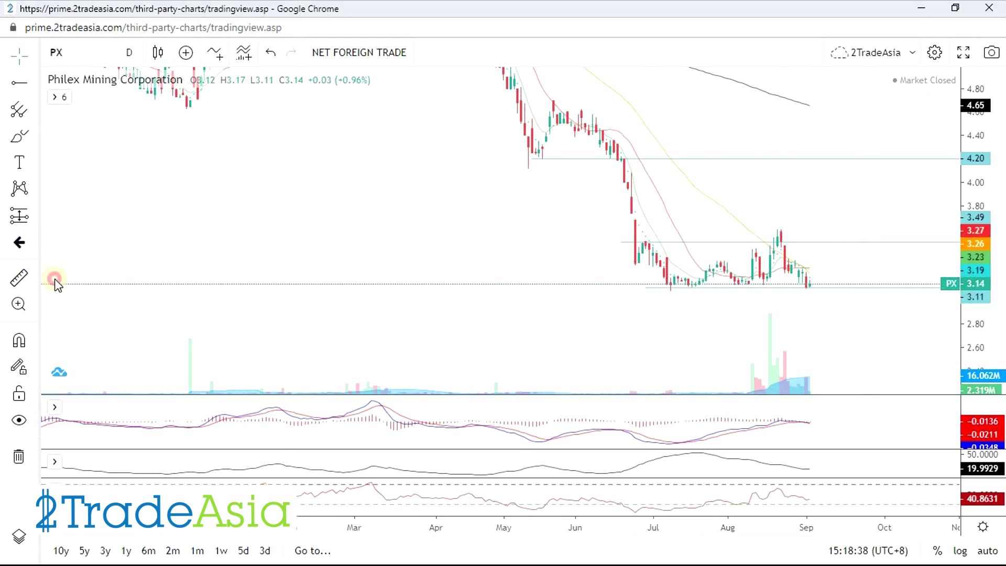
click(848, 285)
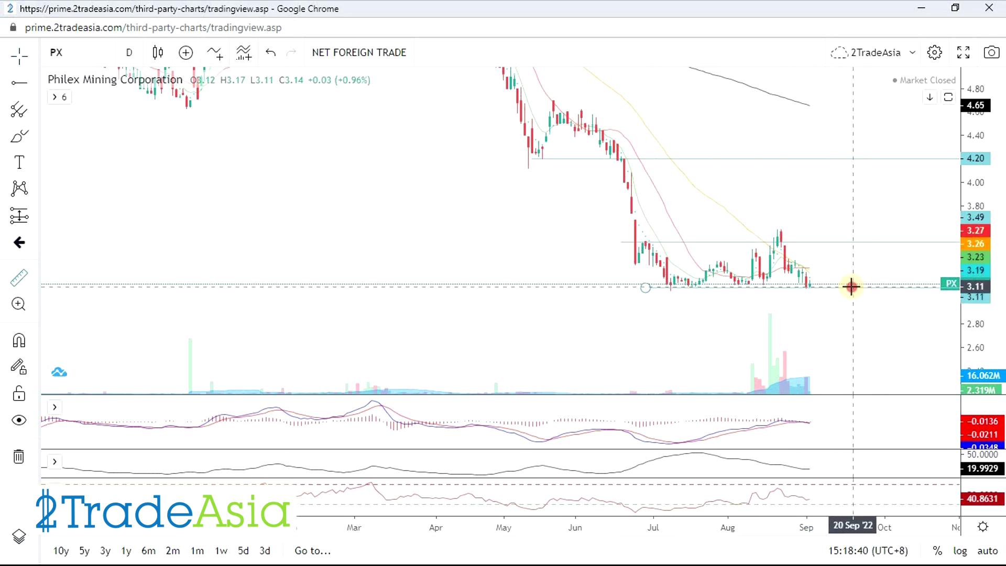
click(851, 242)
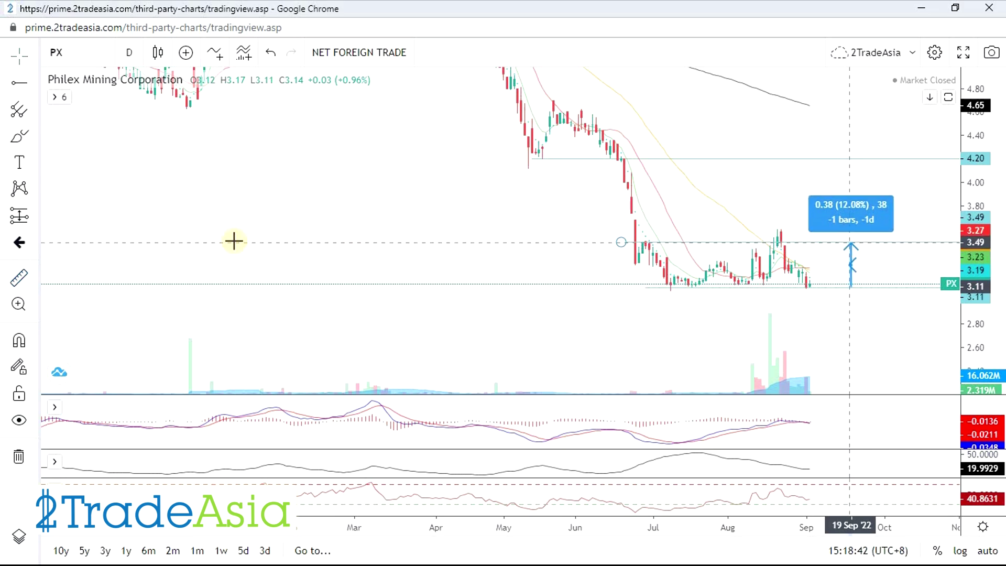
- Place a long position on the PX chart with entry at 3.11, stop at 3.01 and target at the 3.49 resistance
click(20, 217)
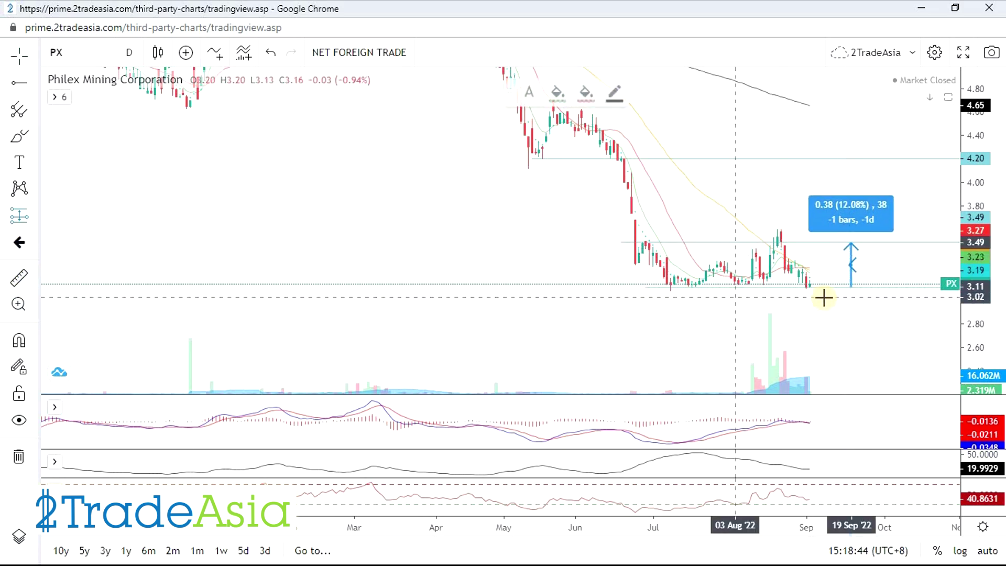
click(874, 286)
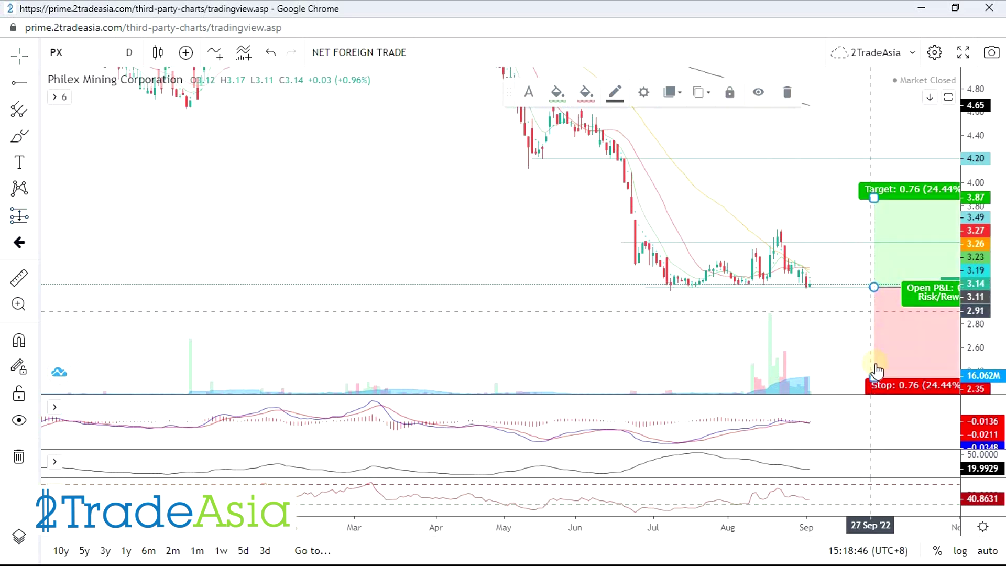
drag(873, 377, 865, 292)
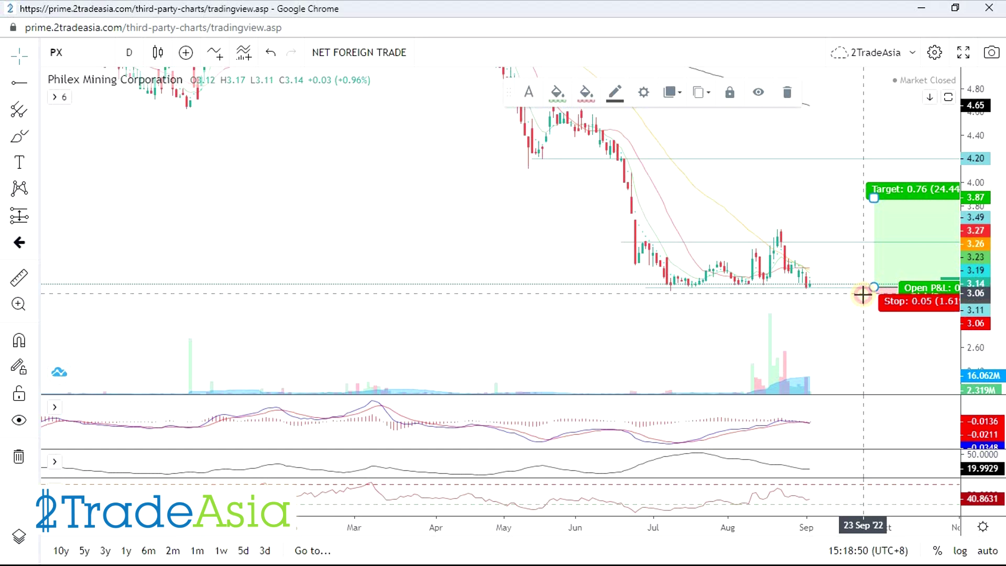
click(841, 303)
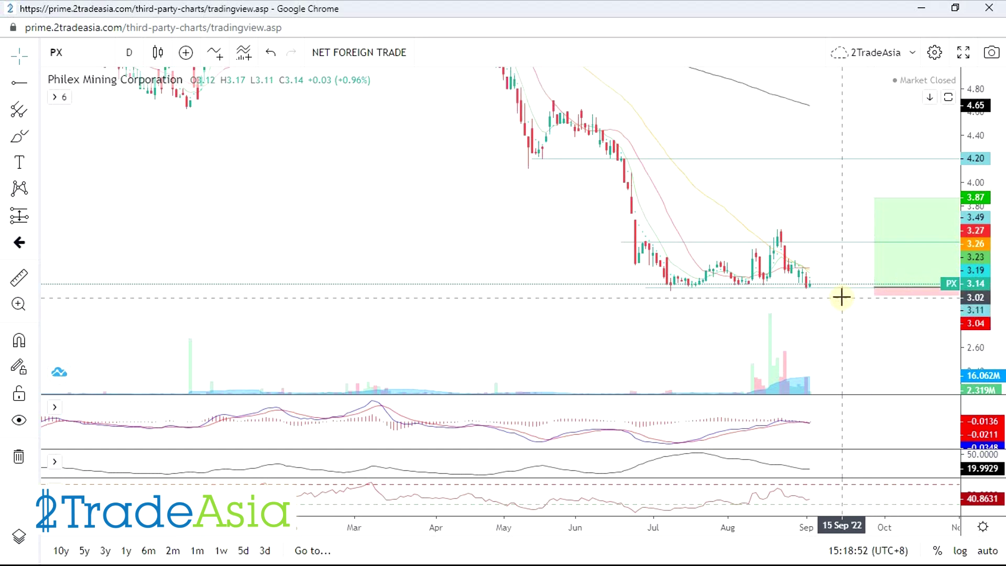
mouse_move(866, 295)
mouse_down()
mouse_move(875, 299)
mouse_move(834, 312)
mouse_up()
click(832, 308)
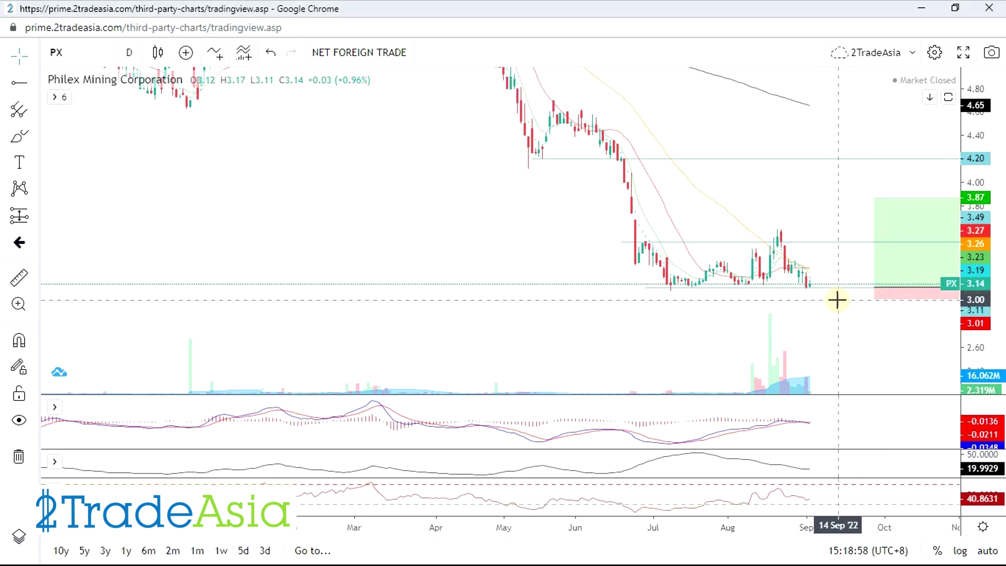
drag(875, 199, 878, 242)
drag(855, 348, 760, 337)
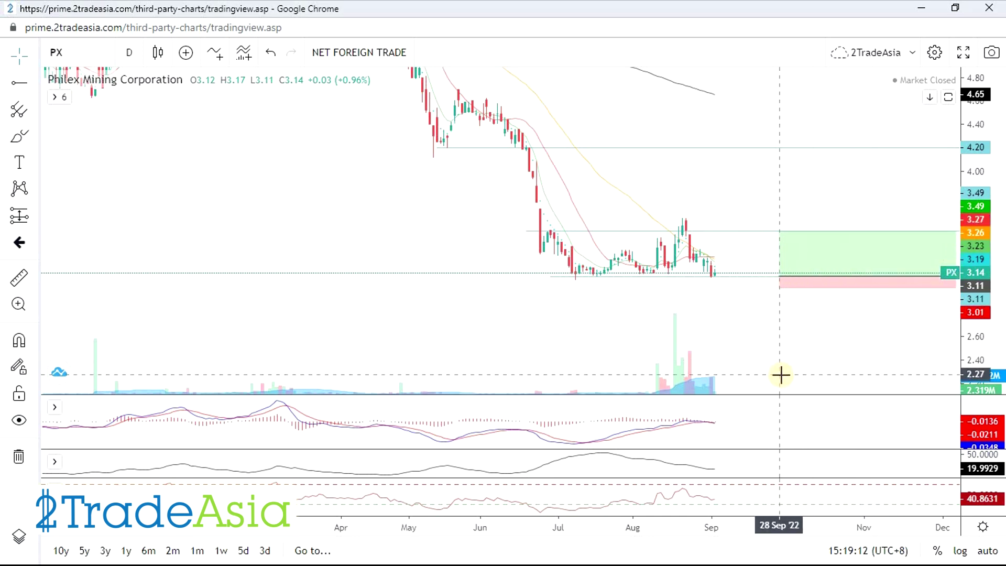
scroll(780, 372, up, 3)
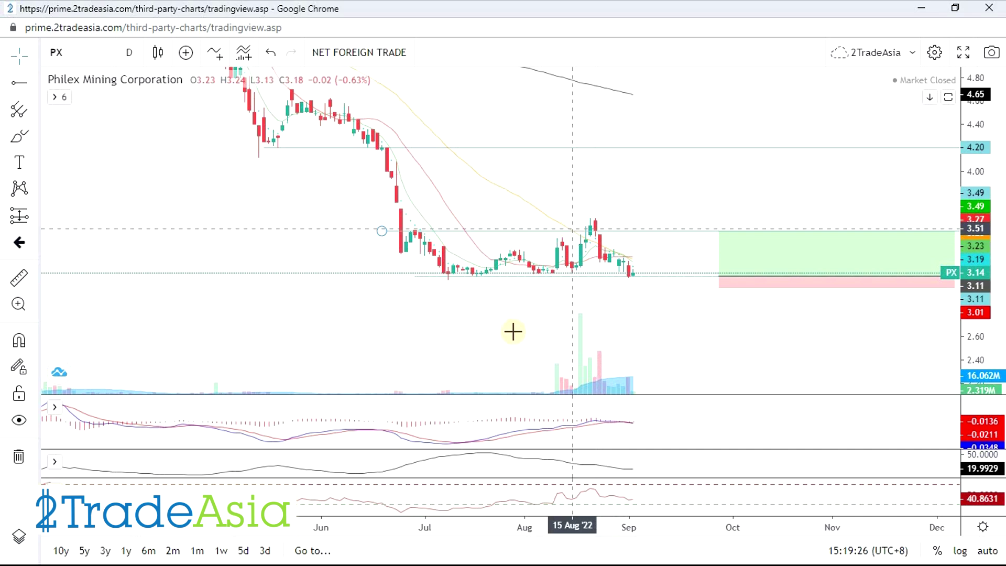
drag(362, 355, 669, 378)
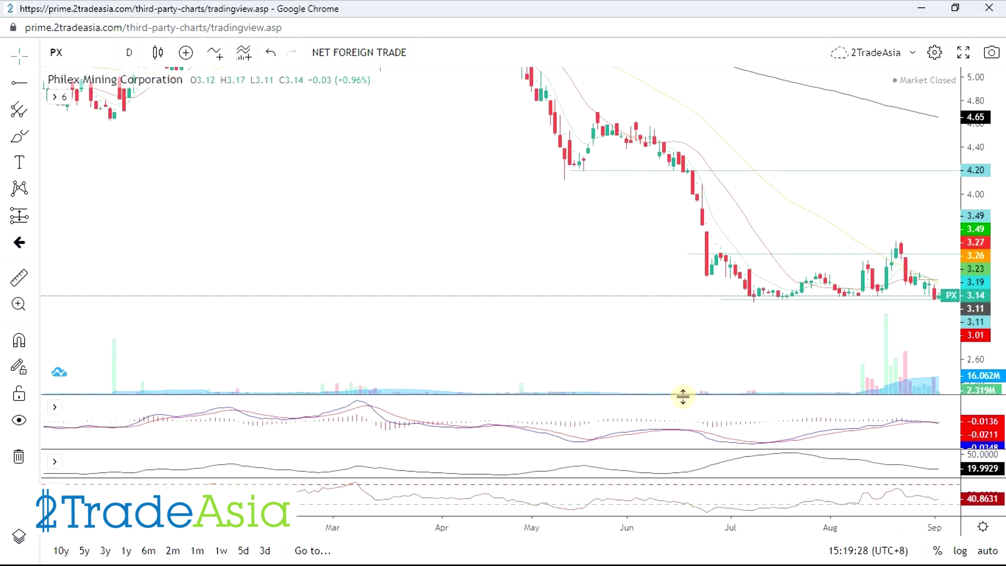
drag(741, 358, 661, 343)
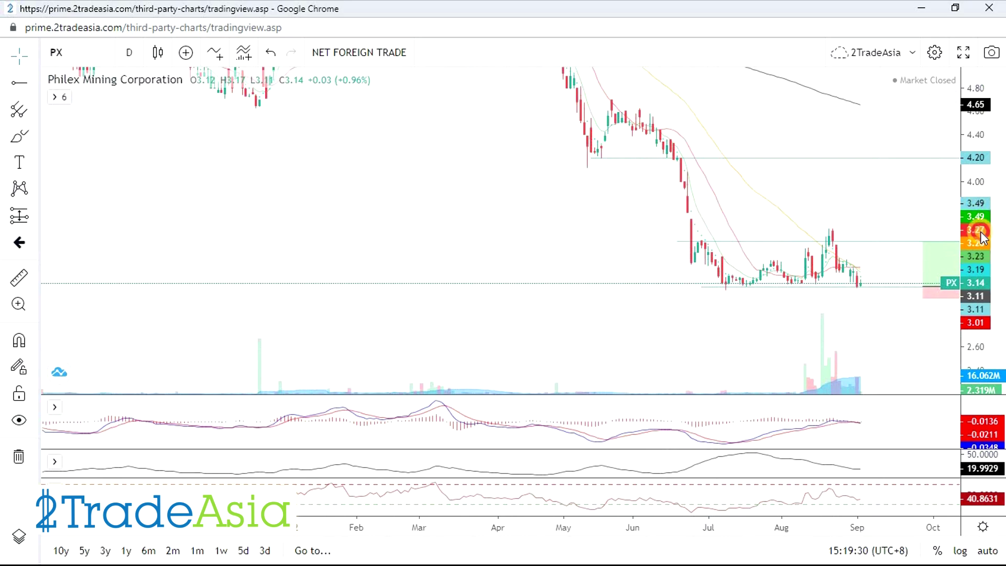
- Load the daily chart of LTG in place of PX
drag(1003, 112, 474, 295)
key(alt+Tab)
click(341, 321)
key(alt+Tab)
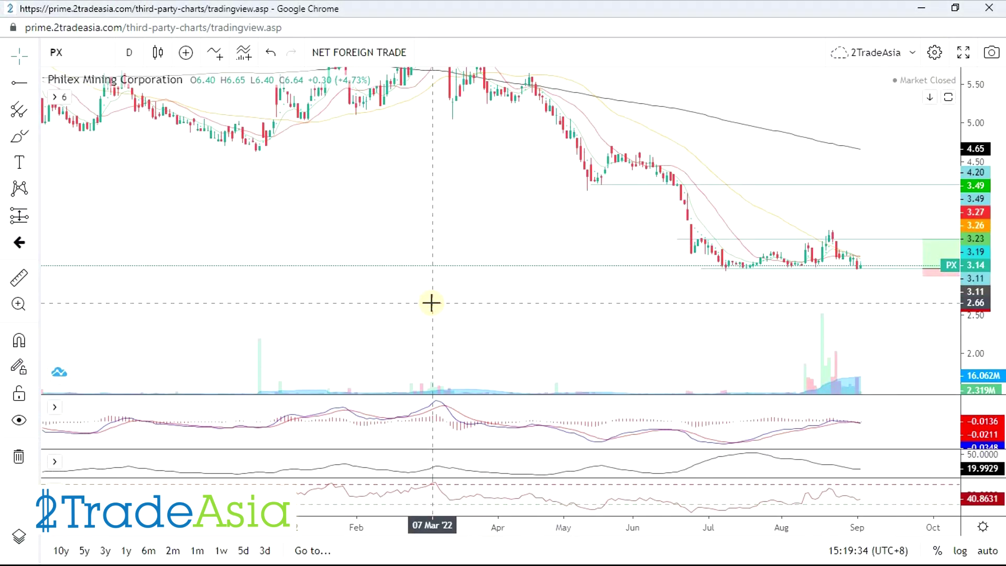
text(LTG)
key(Return)
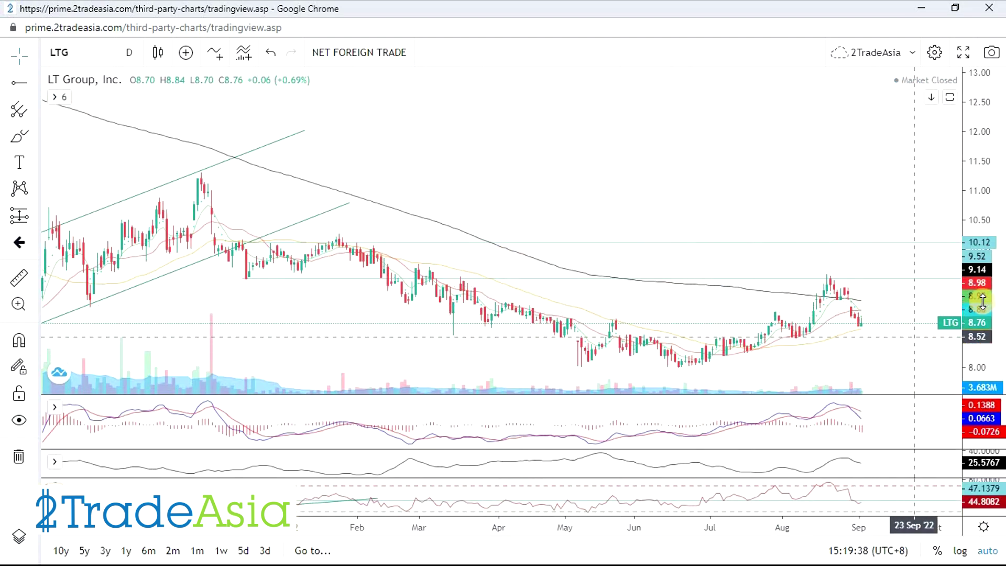
- Draw a rising trend line under the LTG lows from 7.97 on 17 Jun '22 to 8.99 on 12 Oct '22
scroll(923, 209, down, 1)
scroll(907, 249, down, 1)
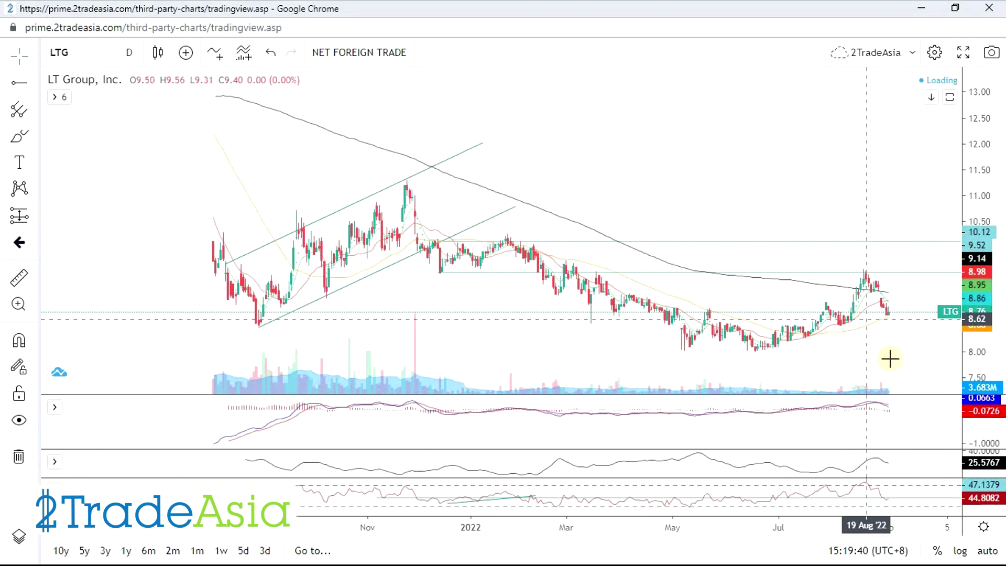
scroll(887, 321, down, 2)
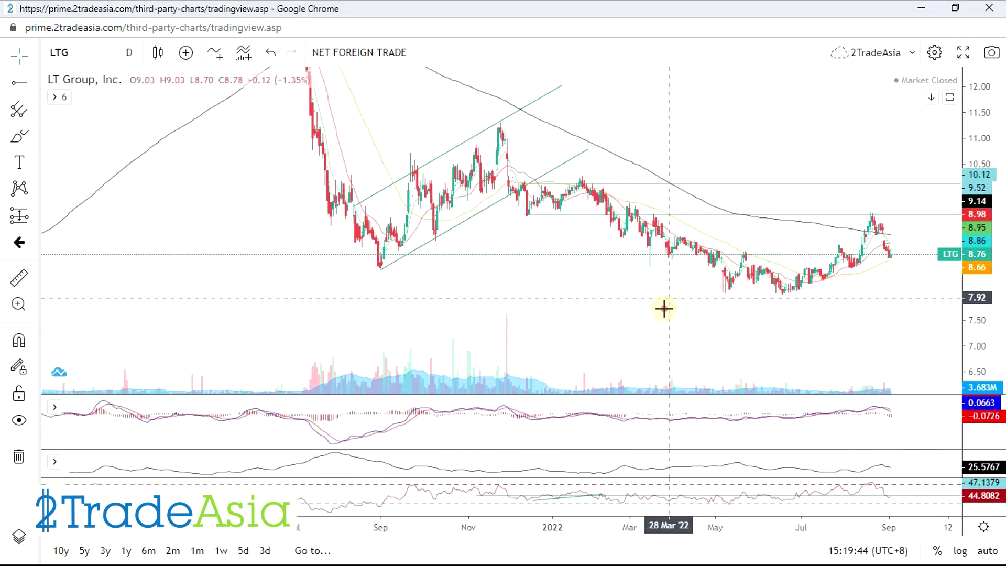
click(35, 81)
click(52, 82)
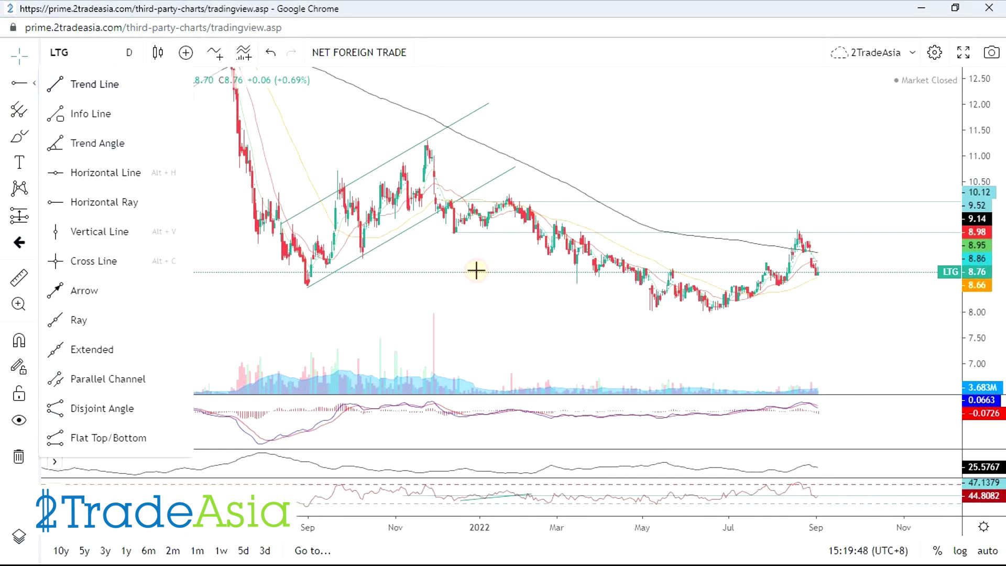
click(709, 313)
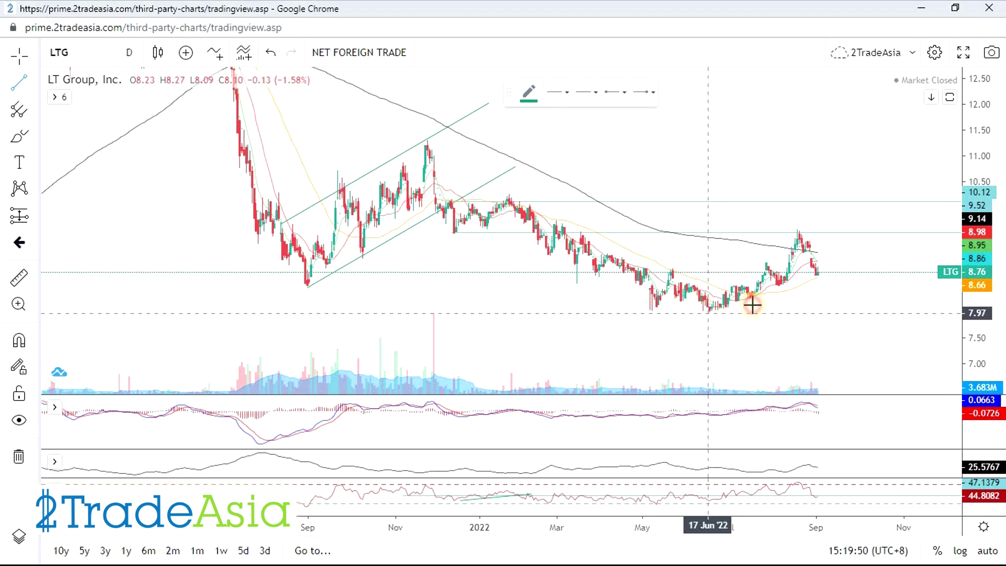
click(874, 260)
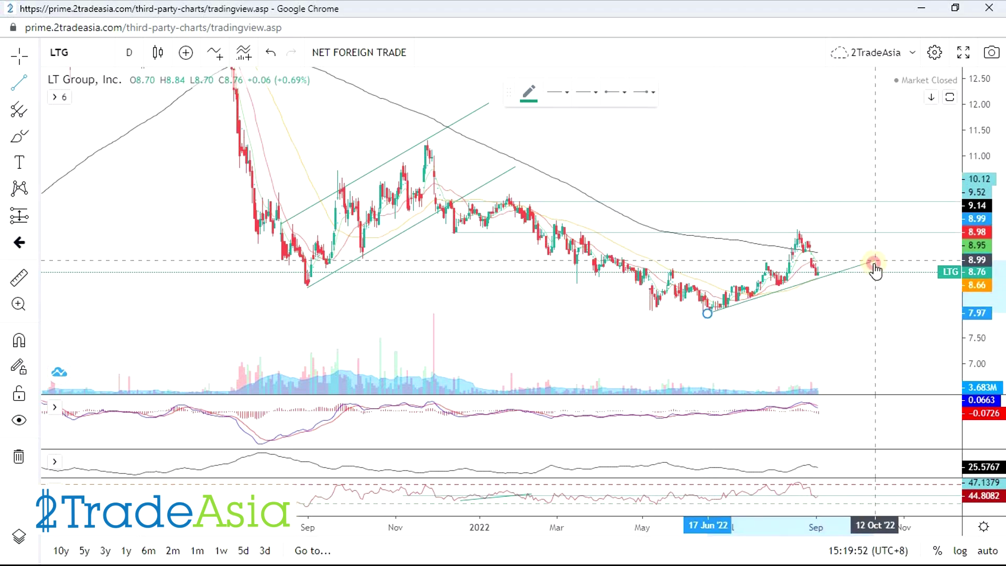
click(807, 320)
- Reposition both ends of the rising LTG trend line along the lows, ending it at 8.96 on 30 Sep '22
scroll(752, 325, up, 1)
scroll(753, 325, up, 5)
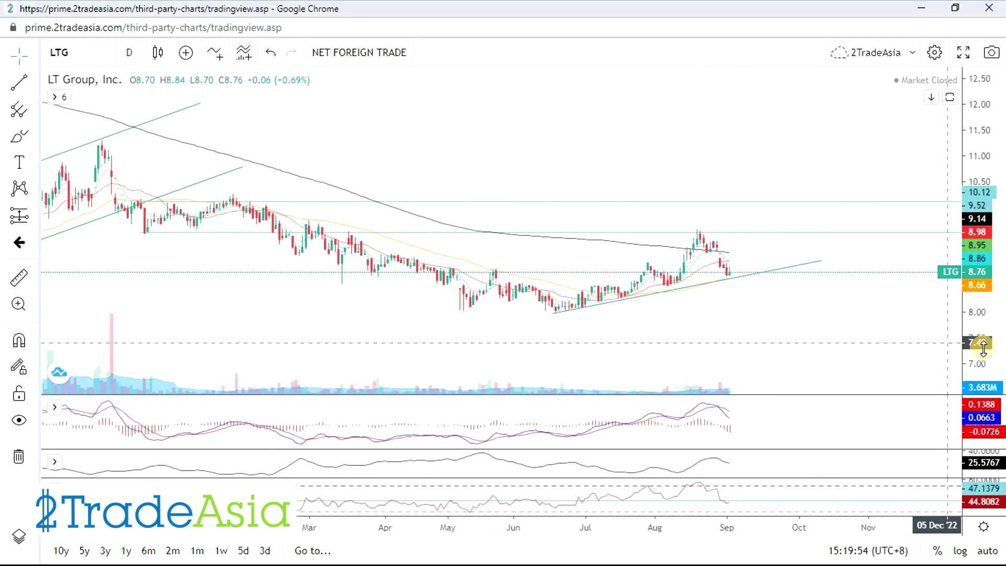
drag(718, 351, 683, 220)
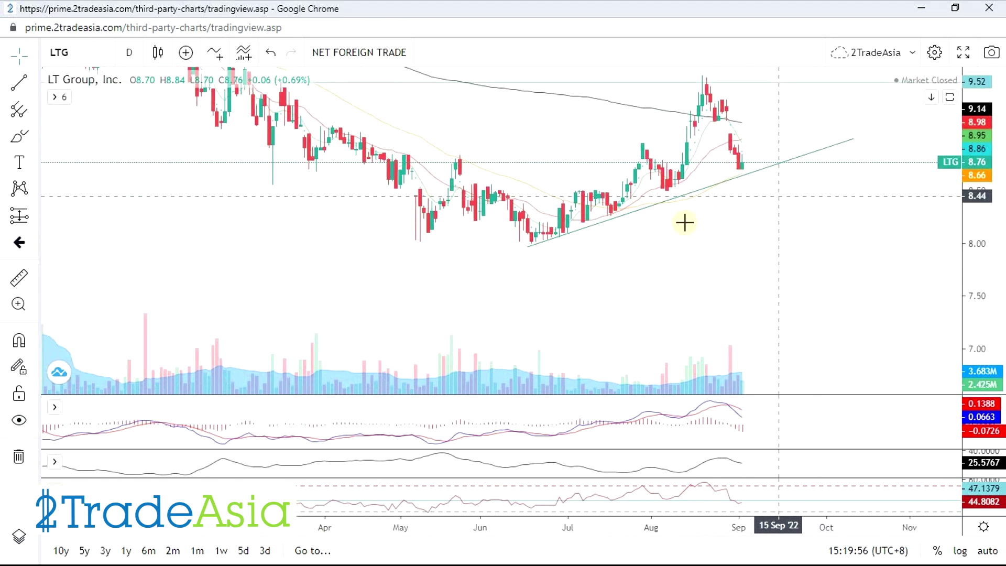
click(529, 248)
drag(529, 252, 520, 249)
drag(856, 140, 822, 141)
click(634, 288)
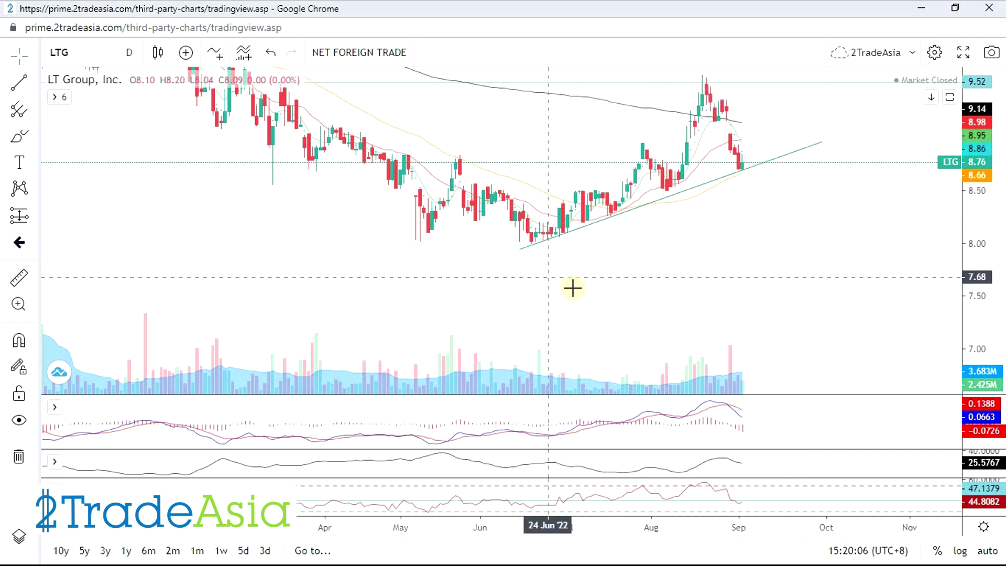
- Fine-tune the LTG trend line to start at 7.93 on 16 Jun '22 and end at 8.96 on 26 Sep '22
scroll(483, 285, up, 2)
drag(483, 285, 603, 281)
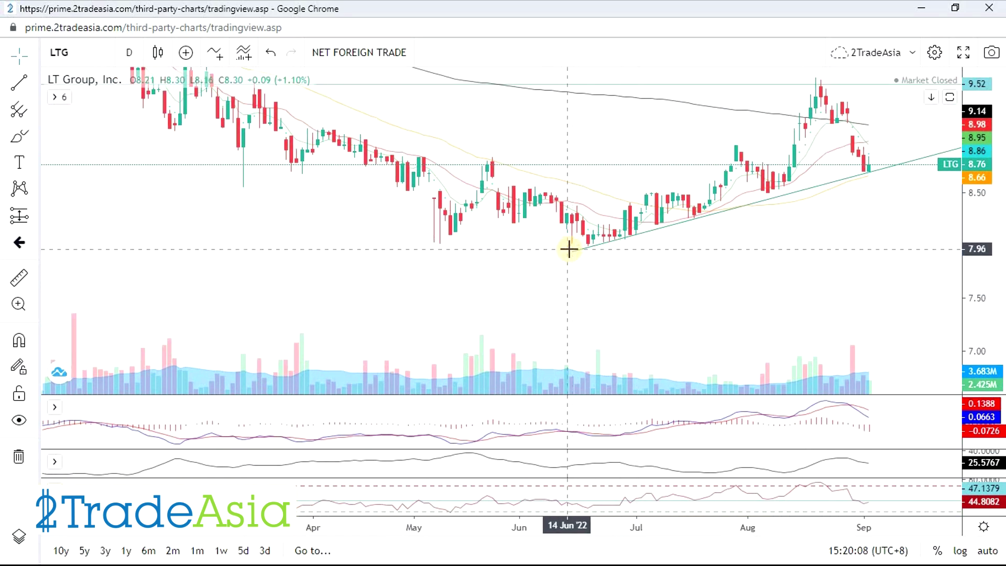
drag(574, 253, 578, 253)
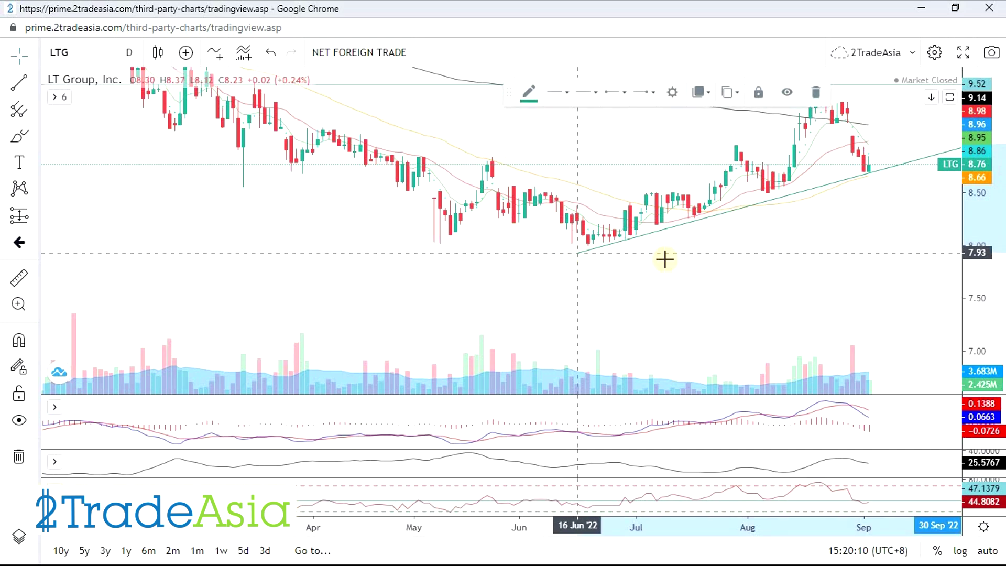
click(778, 266)
drag(777, 265, 728, 262)
scroll(860, 194, down, 2)
click(878, 160)
drag(879, 162, 860, 161)
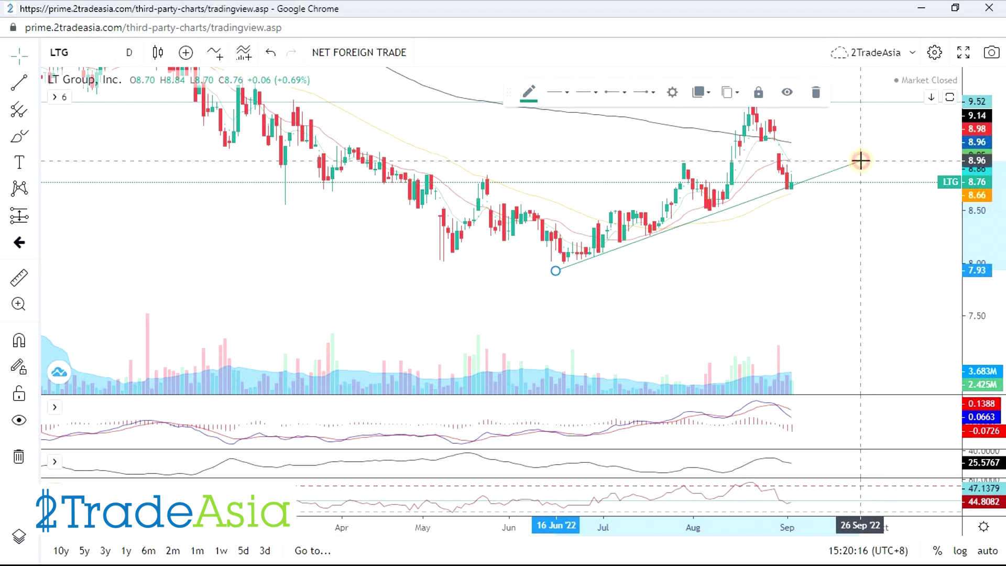
click(786, 277)
- Examine LTG's recent price action against the rising trend line, the moving averages and the 9.52 and 10.12 levels
scroll(794, 283, down, 2)
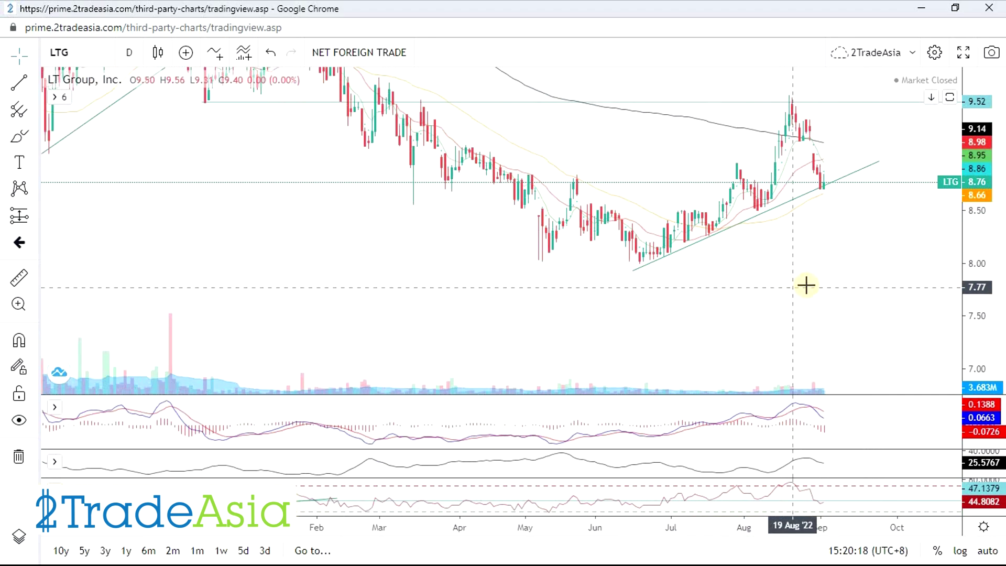
scroll(755, 304, left, 5)
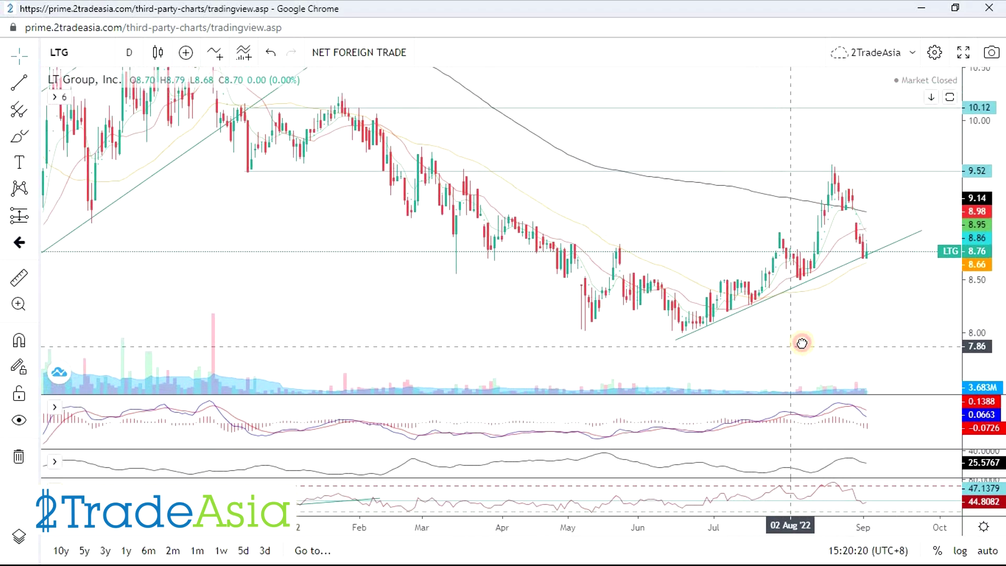
drag(969, 133, 955, 276)
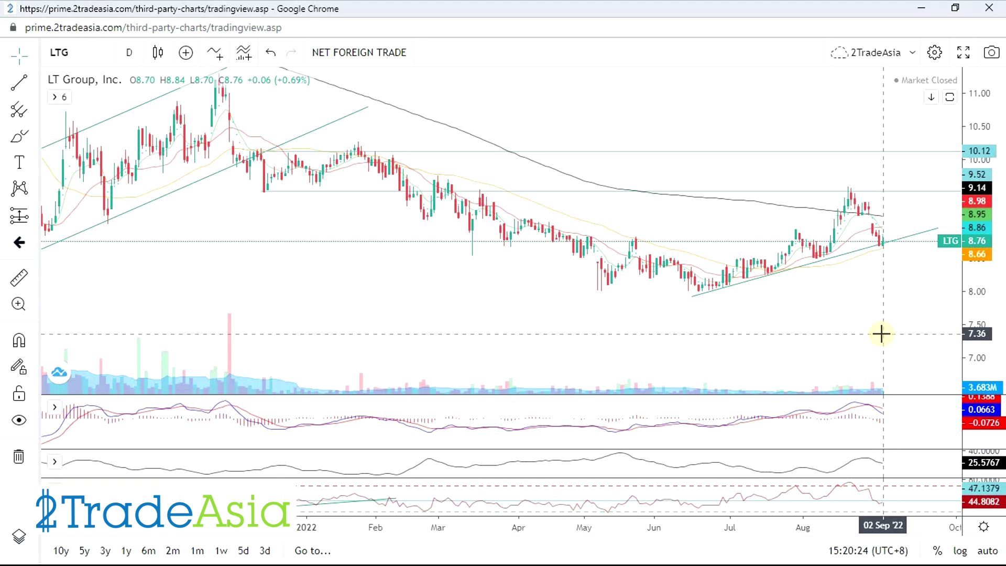
scroll(882, 334, down, 2)
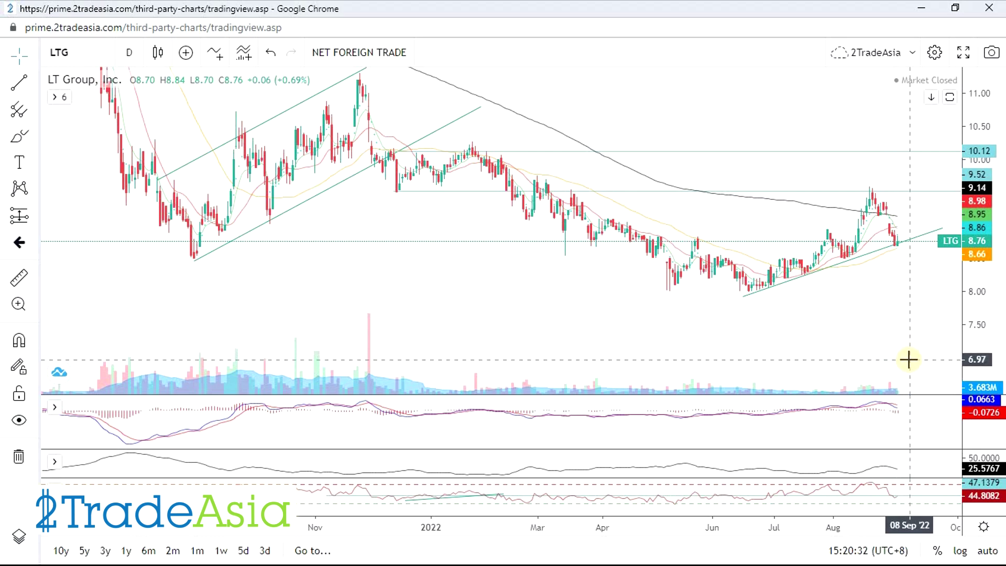
scroll(873, 354, up, 4)
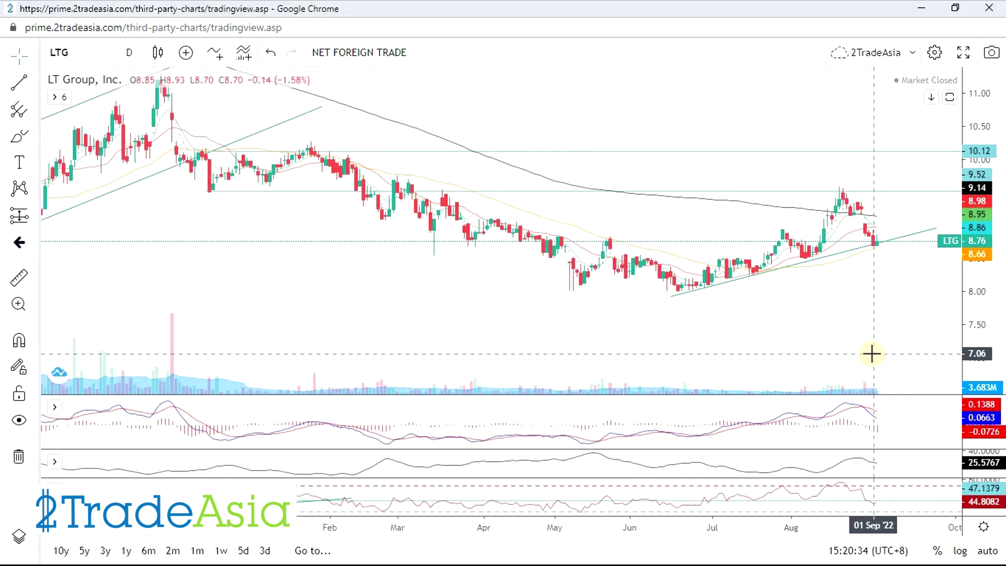
scroll(891, 353, up, 3)
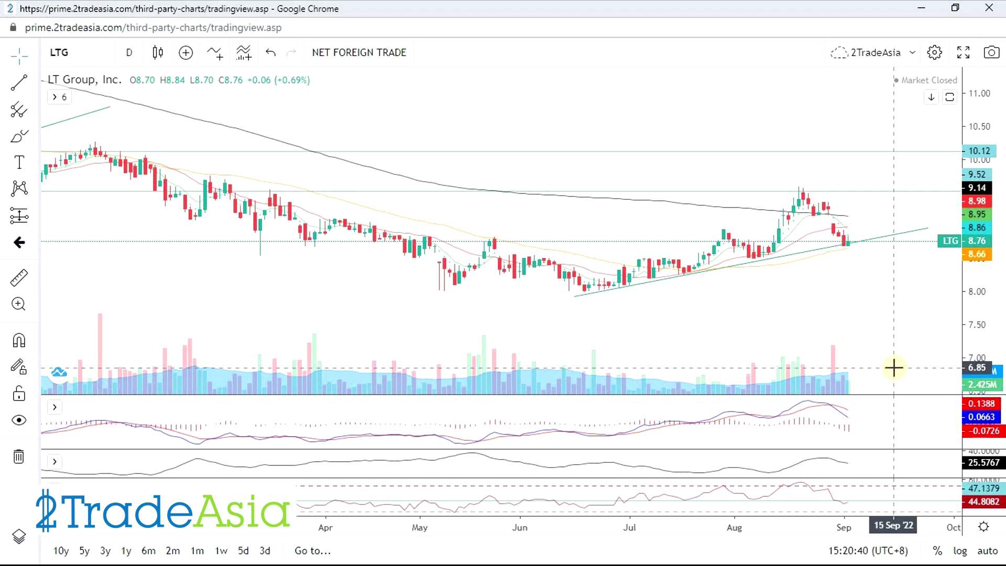
drag(986, 305, 985, 283)
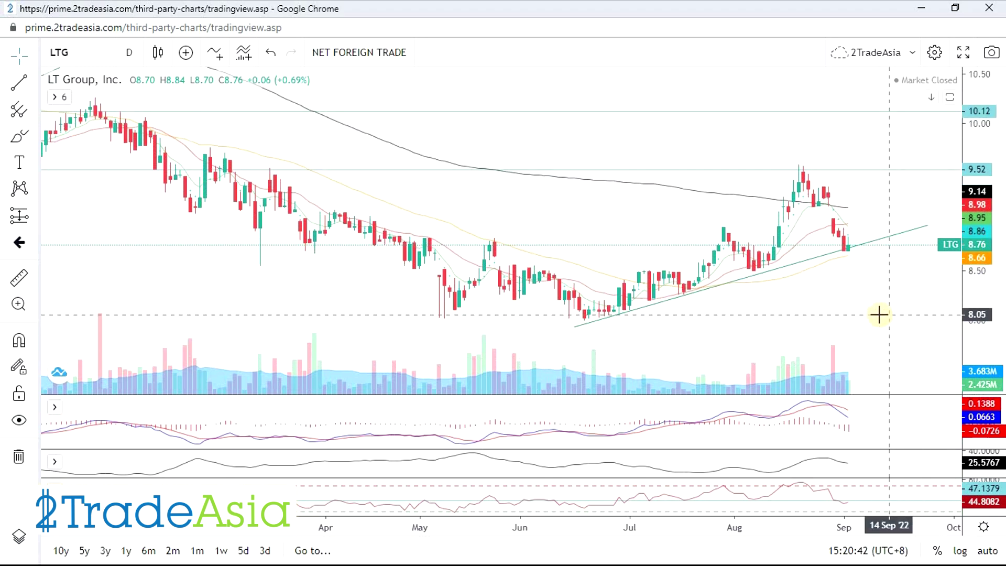
scroll(878, 309, up, 3)
drag(878, 304, 770, 288)
scroll(771, 288, down, 2)
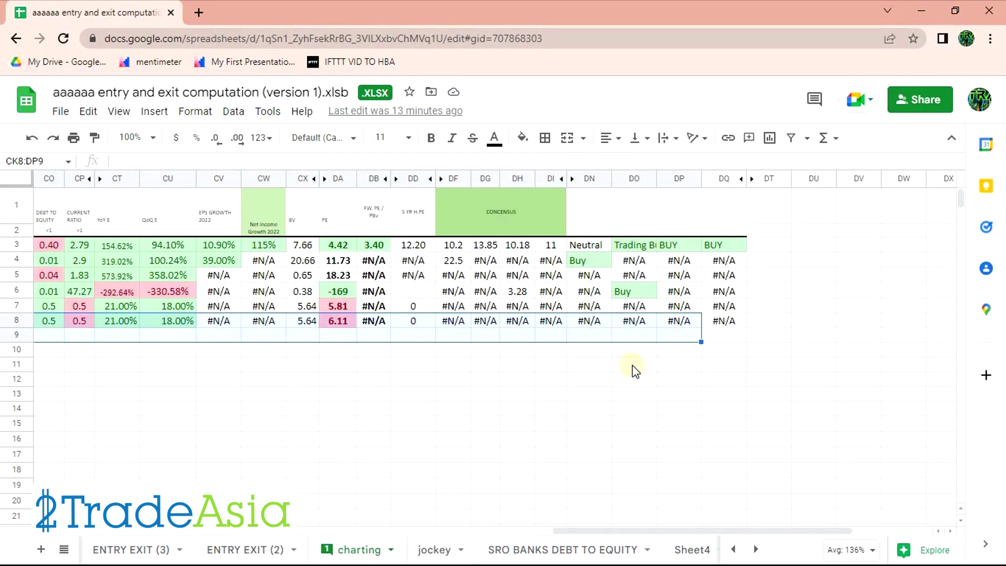
- Switch to the Google Sheets charting sheet and review LTG's fundamentals, target prices, institutional recommendations and dividend yield
click(633, 366)
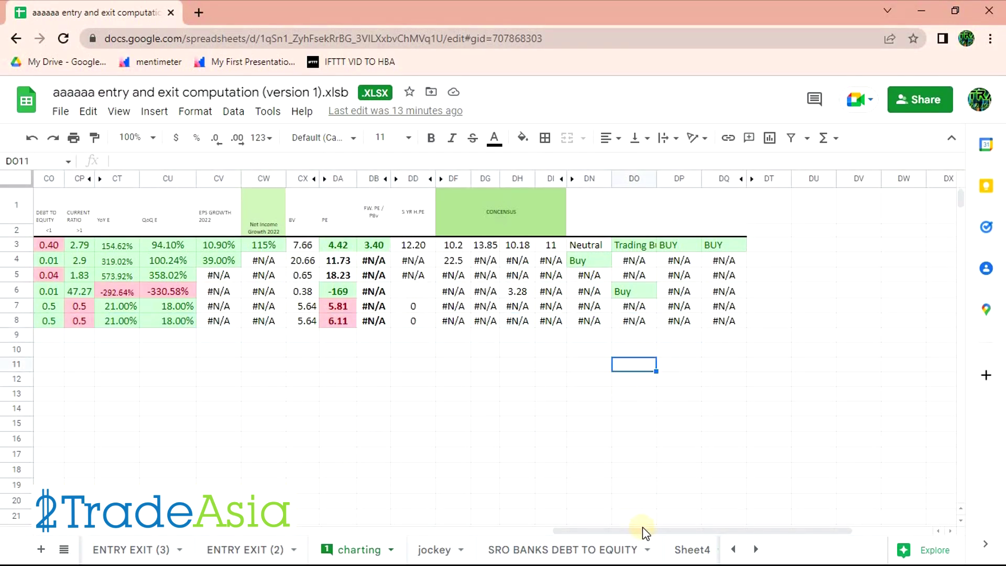
drag(640, 531, 302, 529)
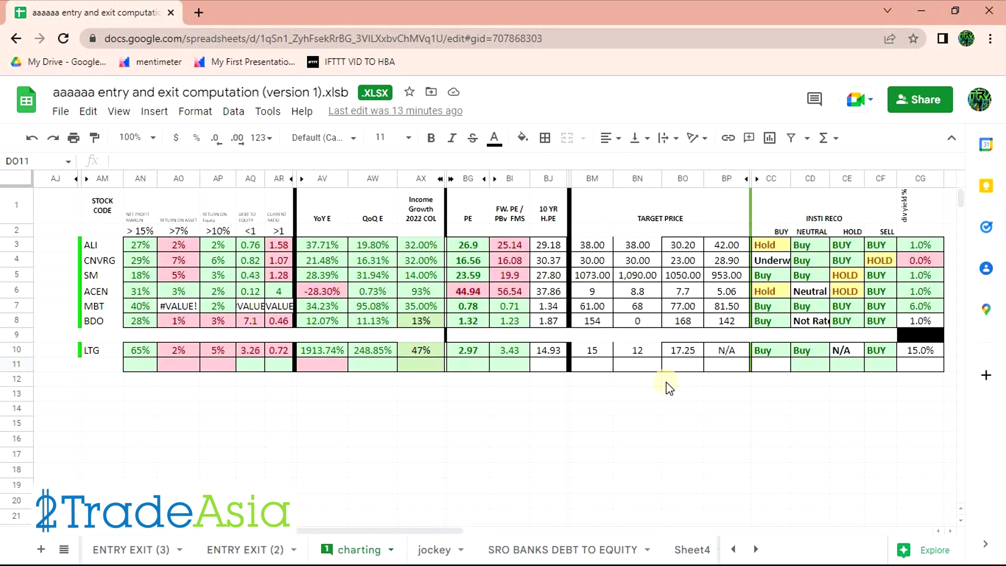
- Review LTG's dividend yield, net profit margin, debt to equity, current ratio and year-on-year earnings growth in row 10
click(914, 352)
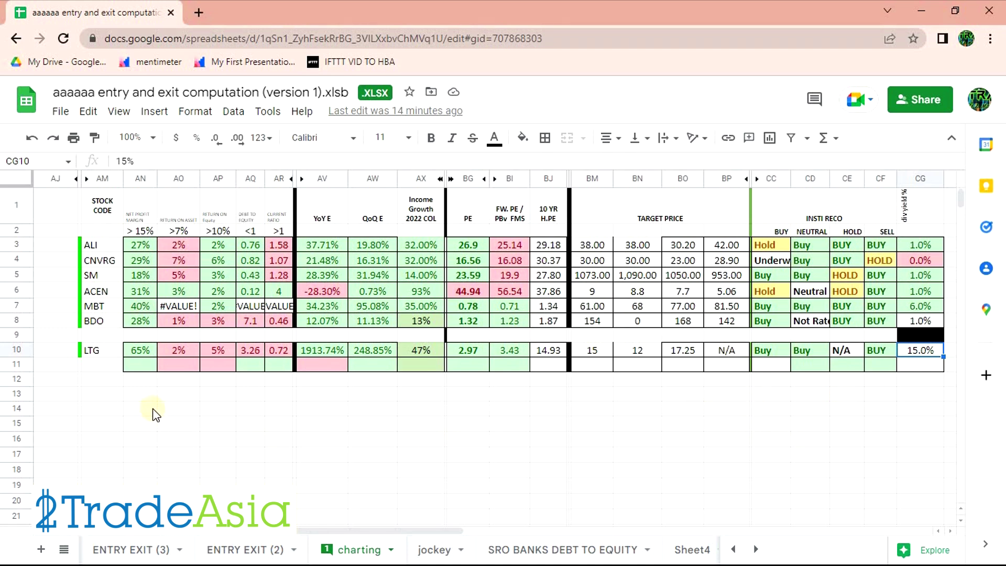
click(719, 424)
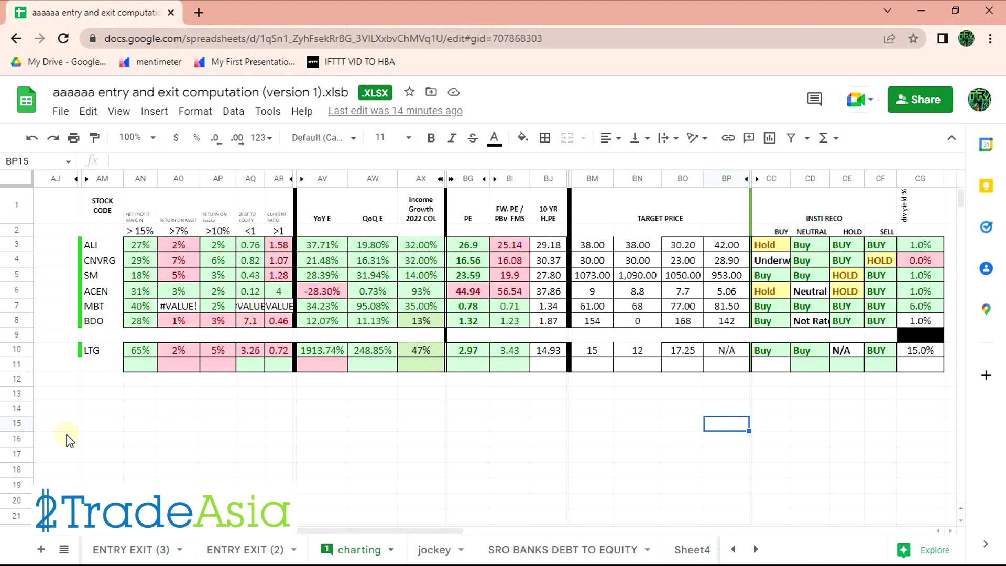
click(140, 350)
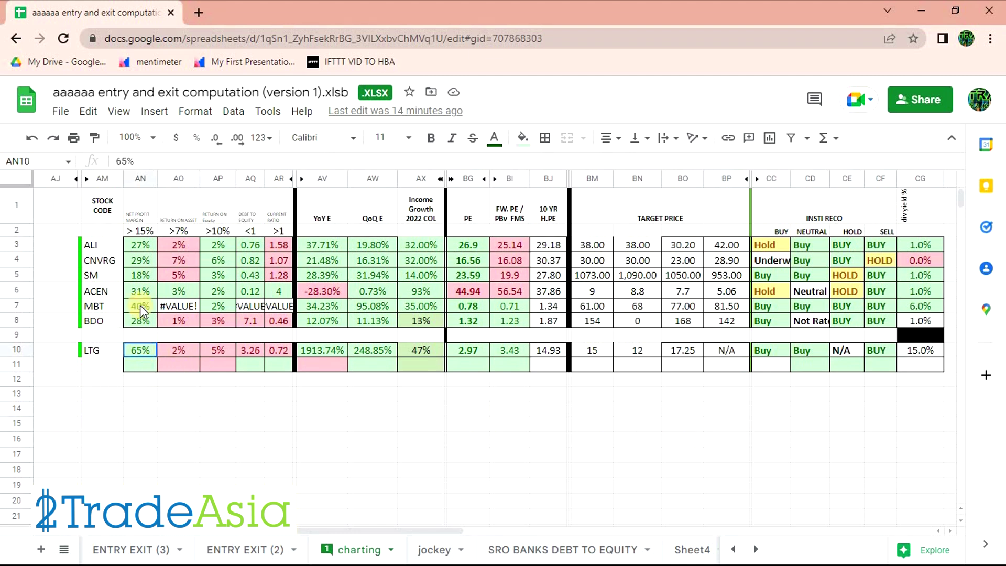
click(248, 351)
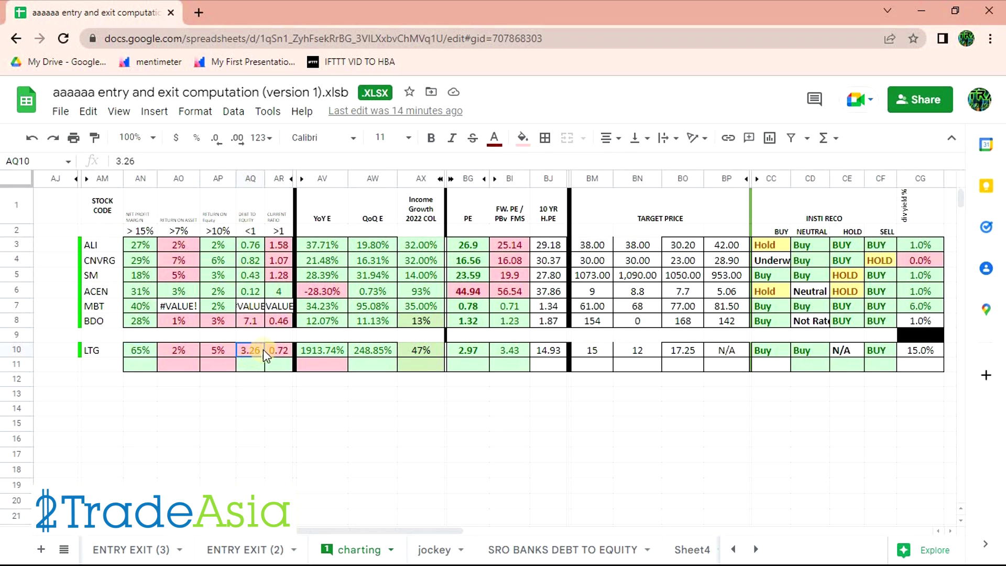
drag(250, 347, 275, 347)
click(231, 409)
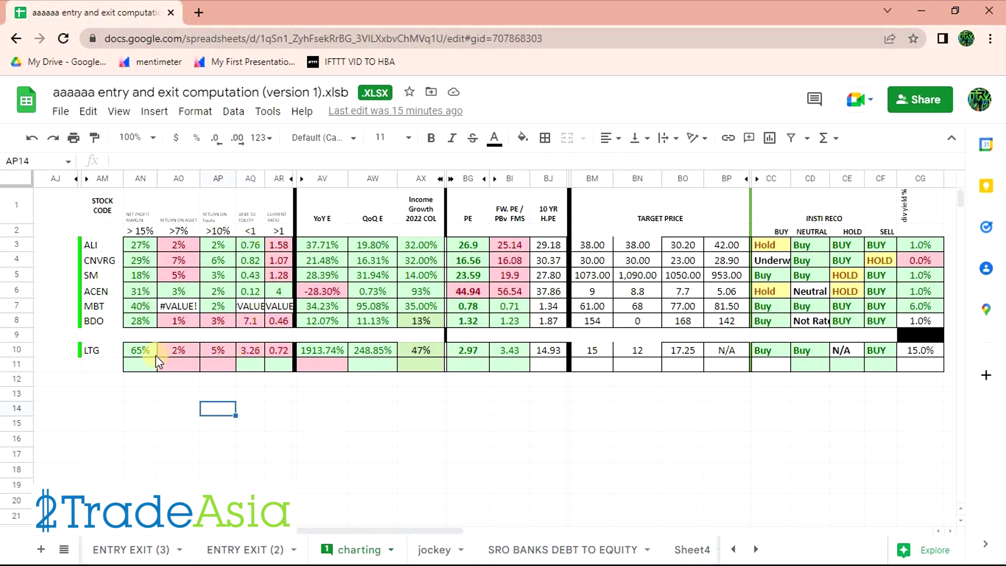
click(137, 347)
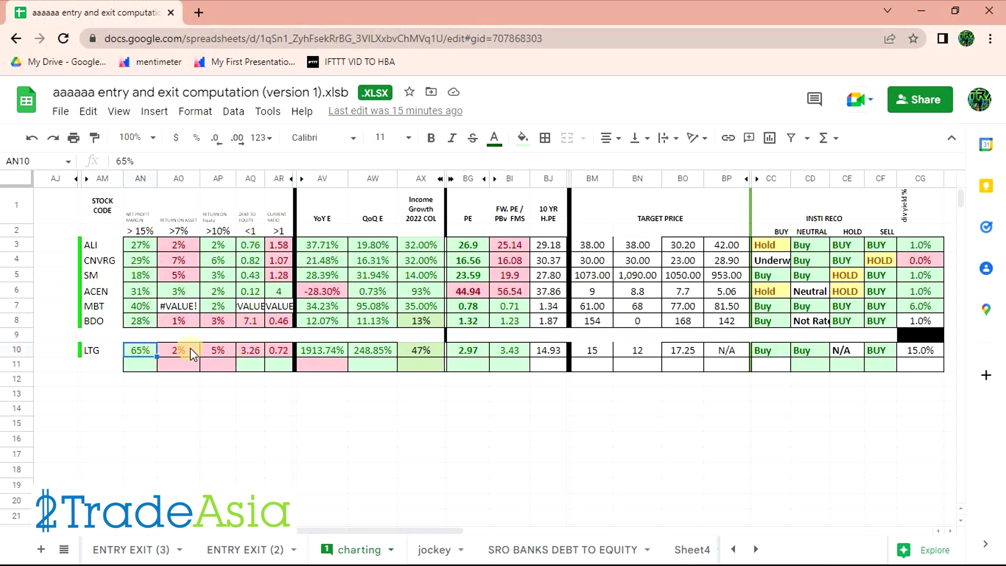
click(305, 350)
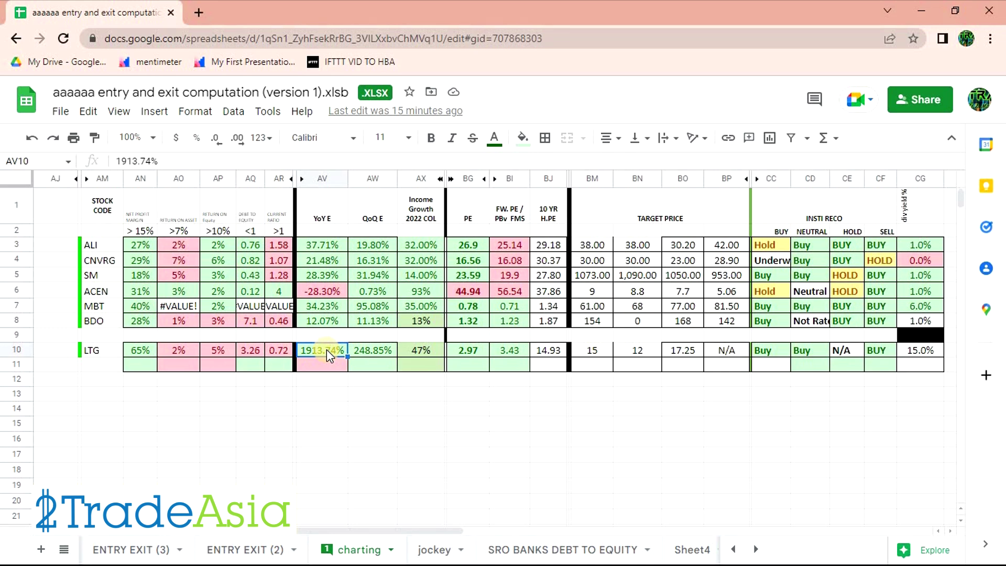
- Review LTG's PE and forward PE against the other stocks, along with its first two target prices
click(471, 349)
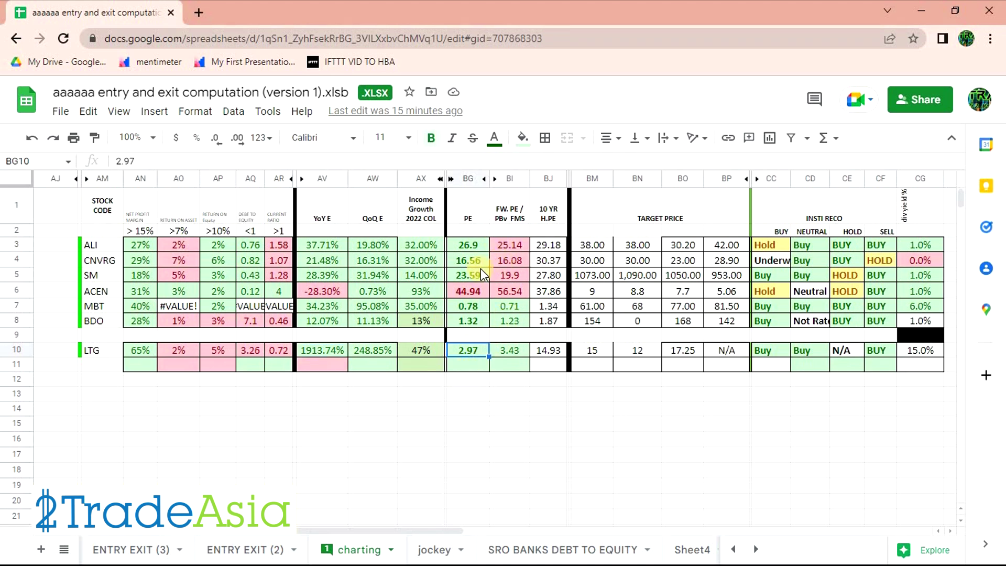
drag(464, 208, 467, 366)
click(515, 351)
click(323, 353)
click(498, 350)
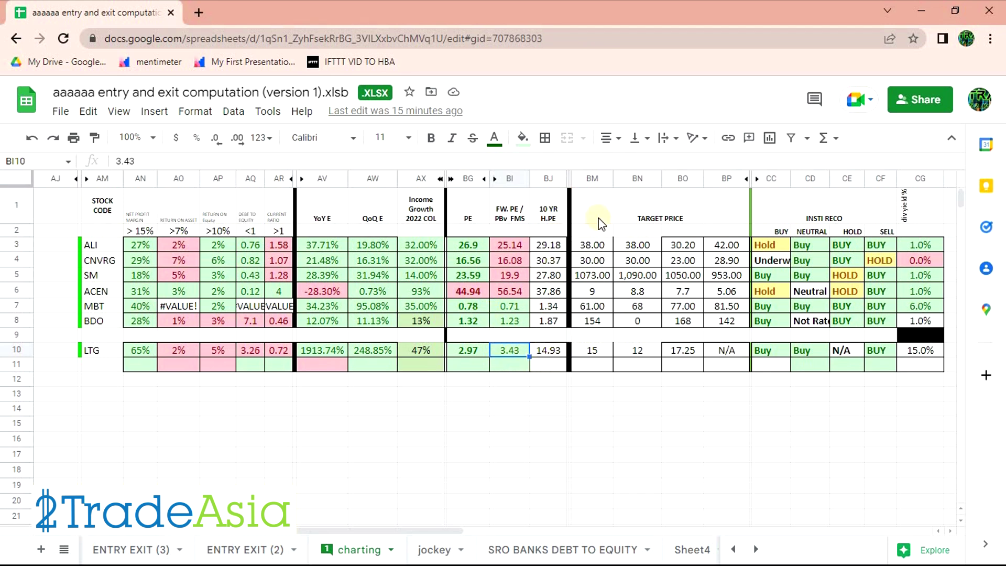
click(598, 354)
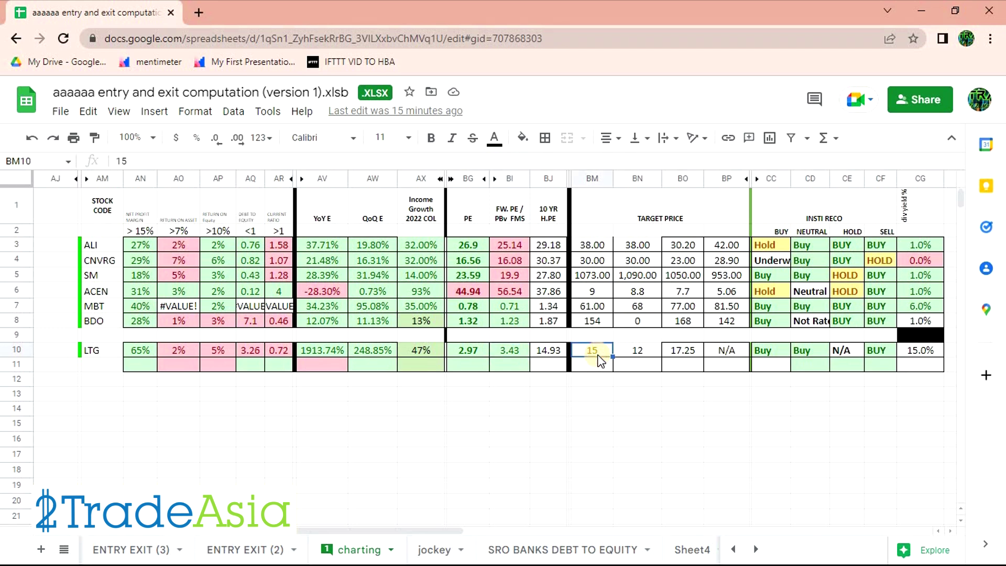
click(640, 355)
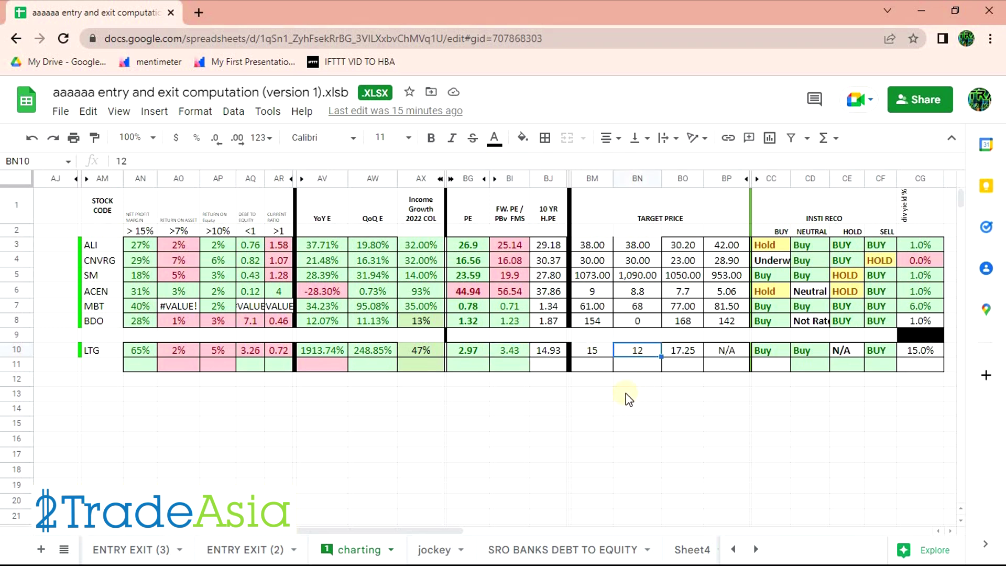
- Switch to the LTG price chart and measure the potential gain from 8.75 to the 10.12 resistance level
key(alt+Tab)
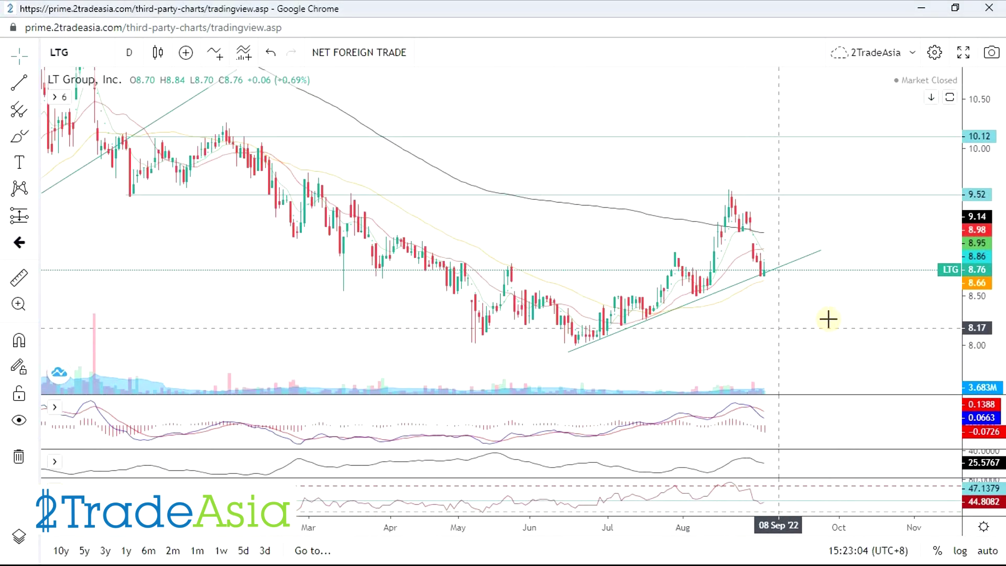
scroll(828, 320, down, 5)
scroll(755, 314, down, 2)
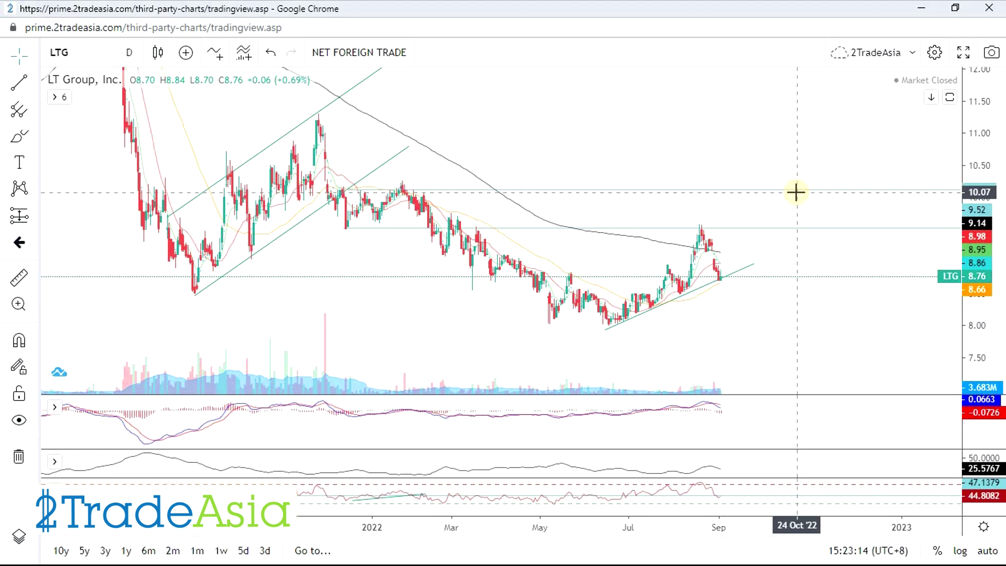
click(19, 277)
scroll(681, 343, up, 2)
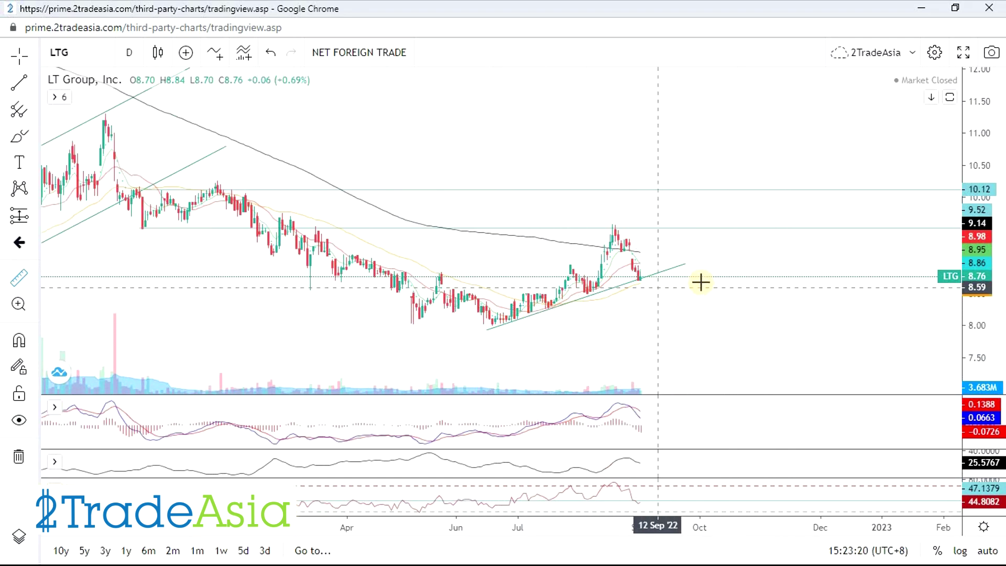
mouse_move(638, 507)
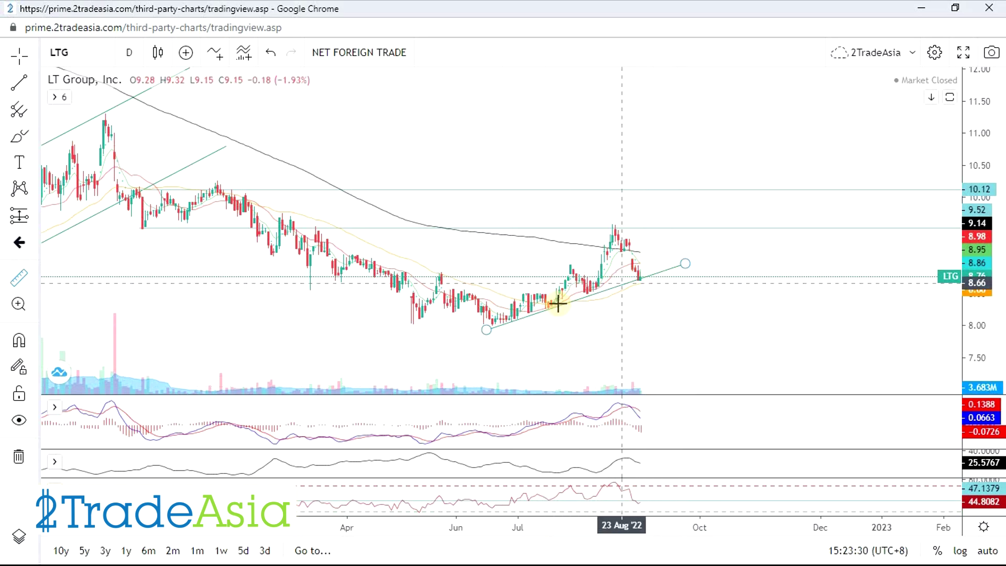
click(692, 276)
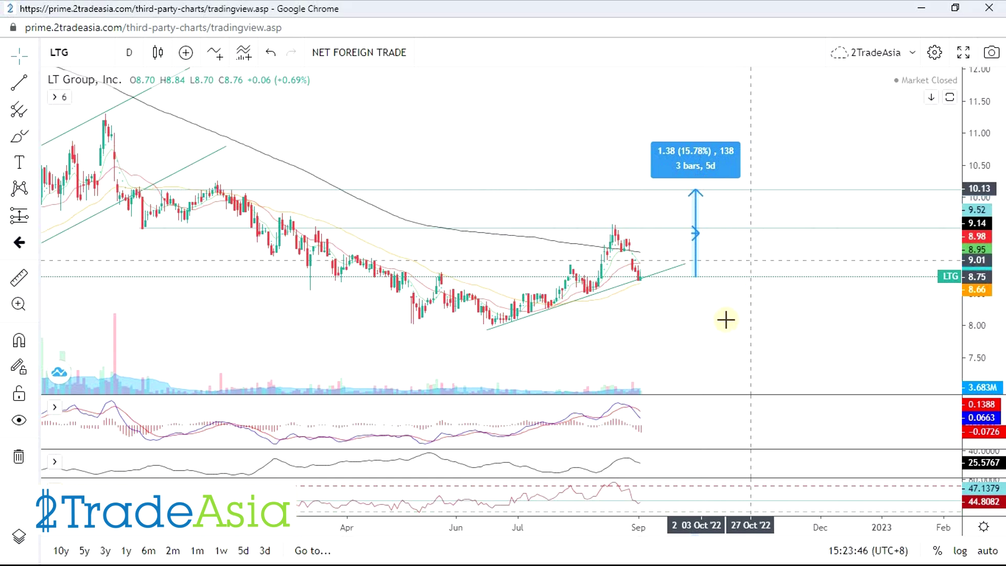
scroll(723, 328, down, 2)
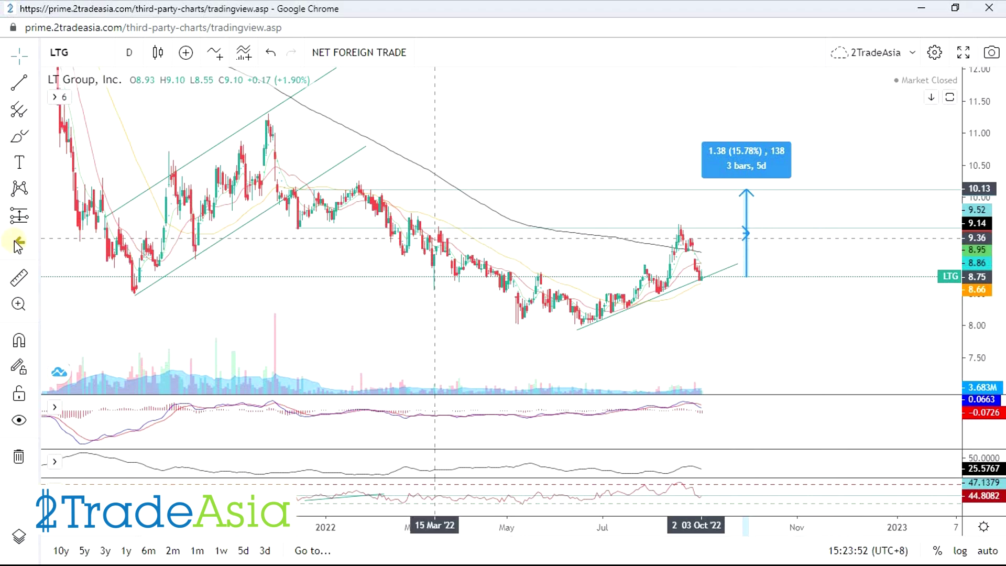
- Measure LTG's potential gain from 8.72 up to about the 12 target price
click(854, 278)
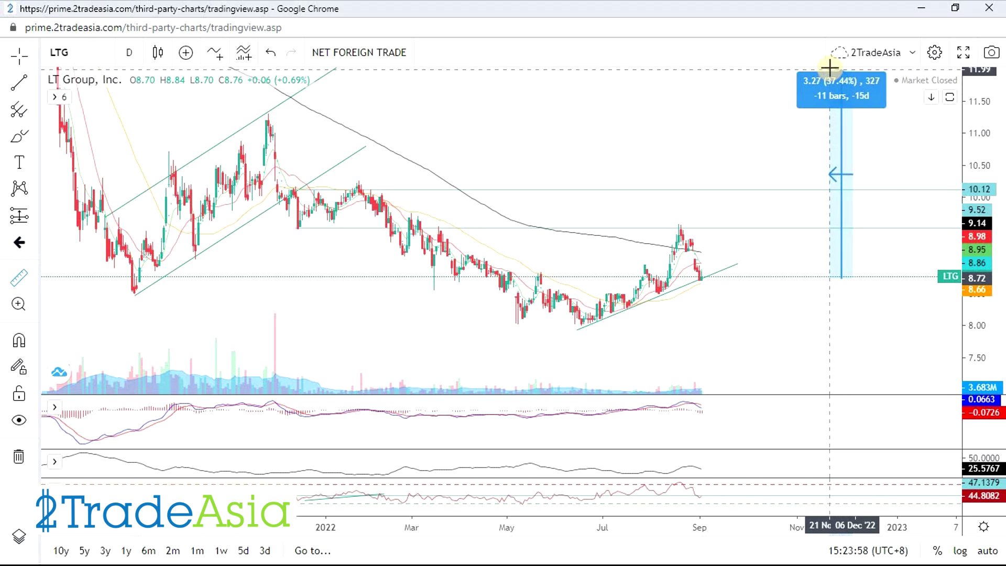
click(826, 96)
scroll(730, 316, down, 3)
click(789, 337)
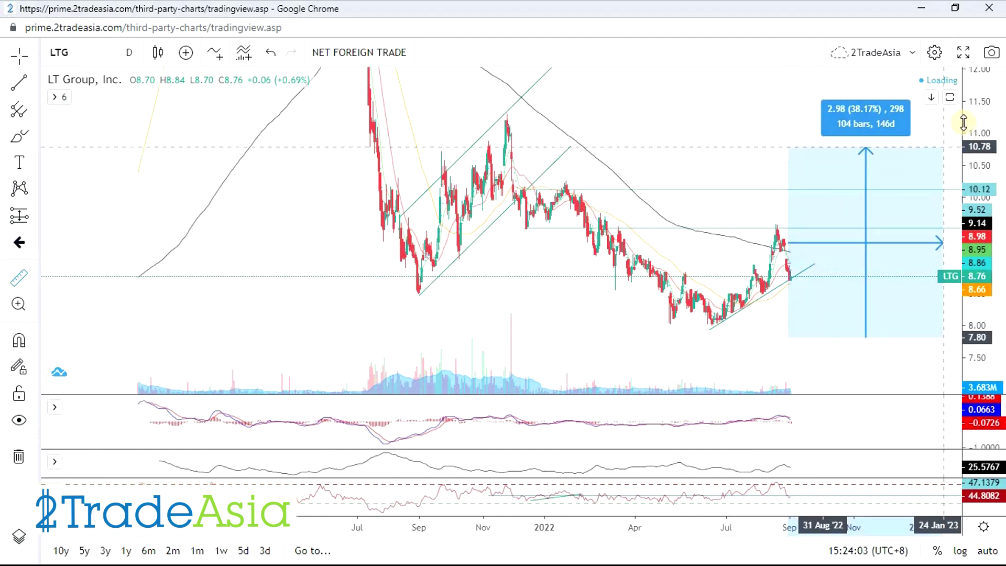
click(898, 126)
- Measure LTG's upside from 8.85 to 12.62 against the multi-year price history
scroll(898, 308, down, 5)
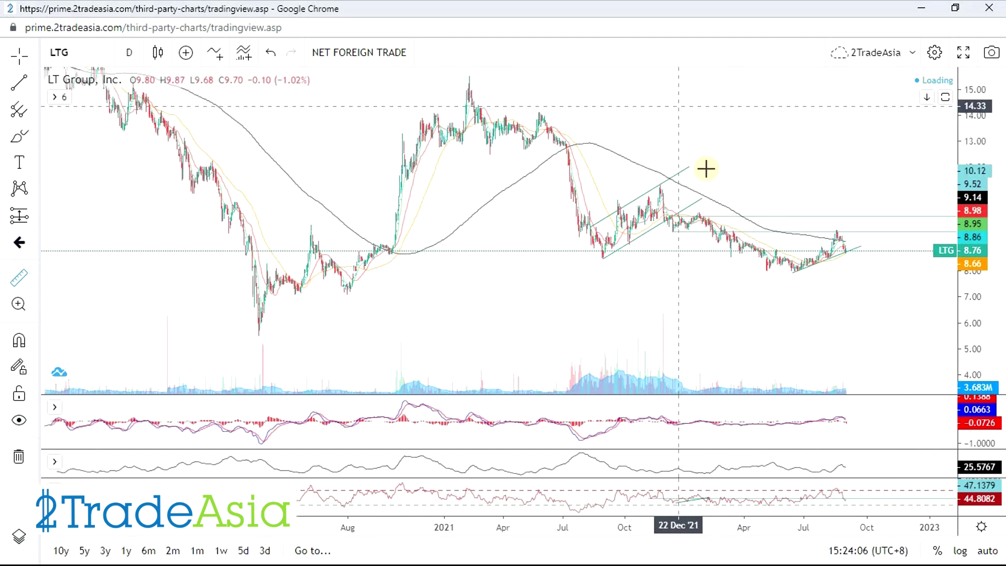
scroll(706, 168, down, 6)
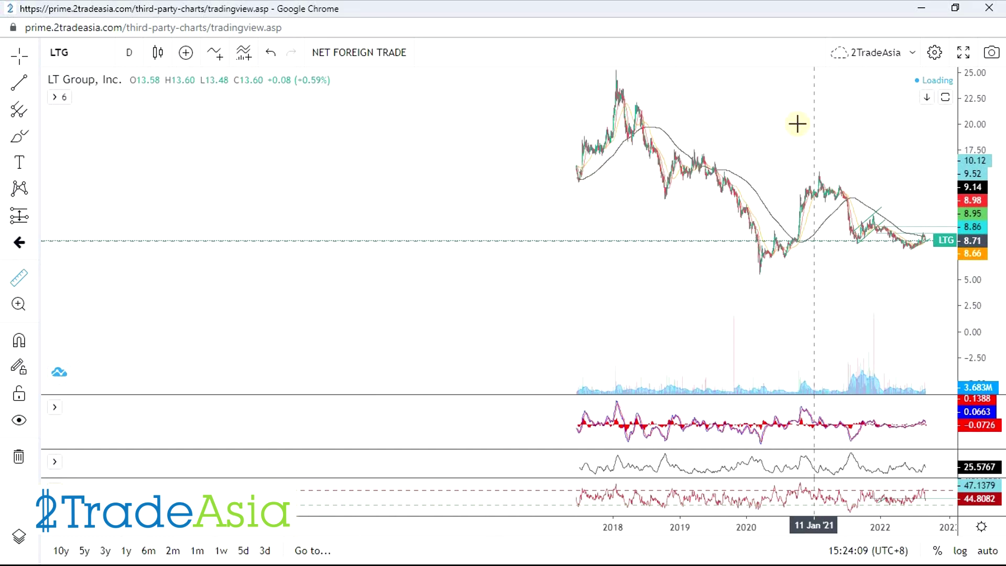
scroll(797, 124, down, 6)
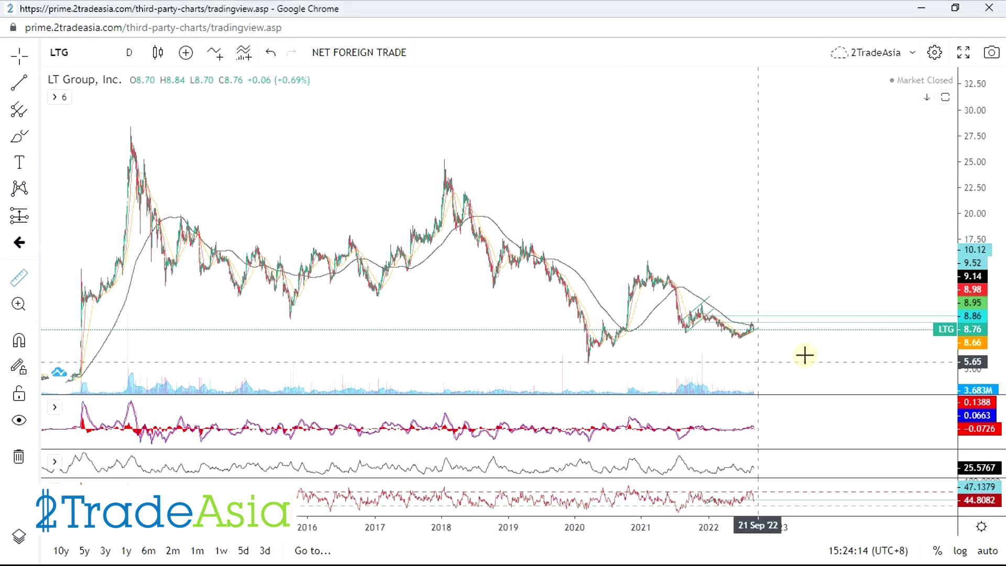
click(811, 329)
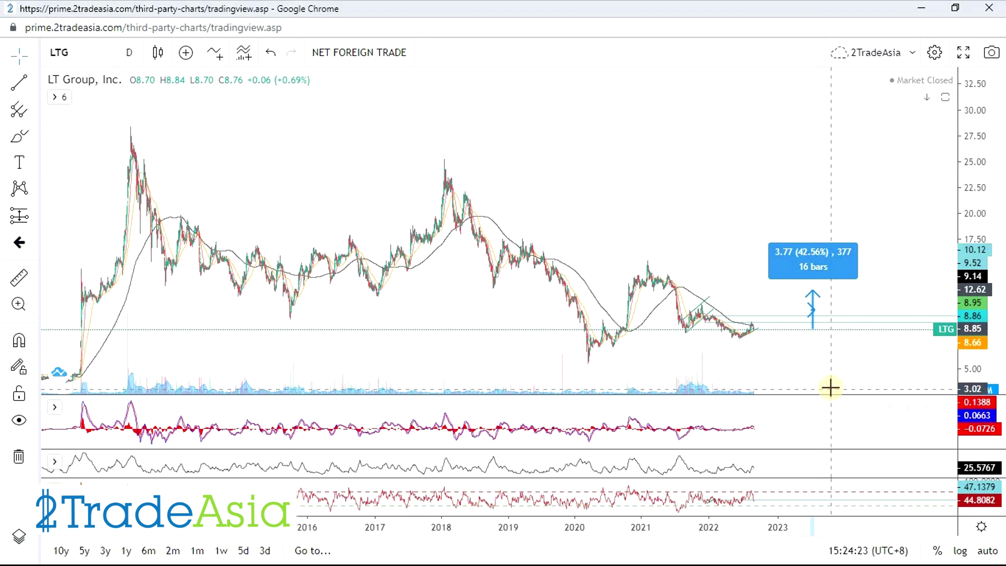
- Examine LTG's price action since 2021 together with the volume and indicator panes beneath it
scroll(836, 383, up, 5)
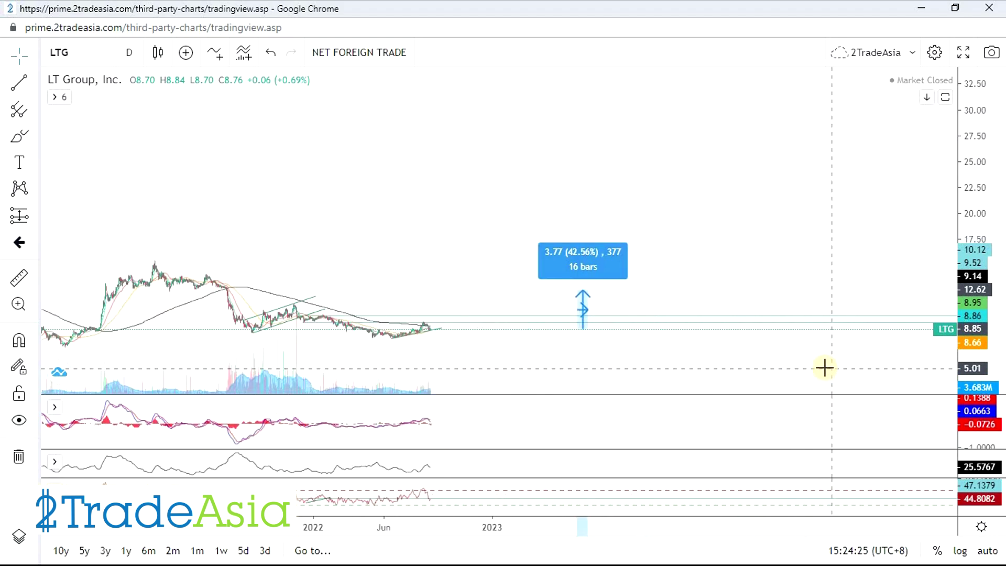
drag(490, 357, 755, 254)
scroll(763, 300, up, 3)
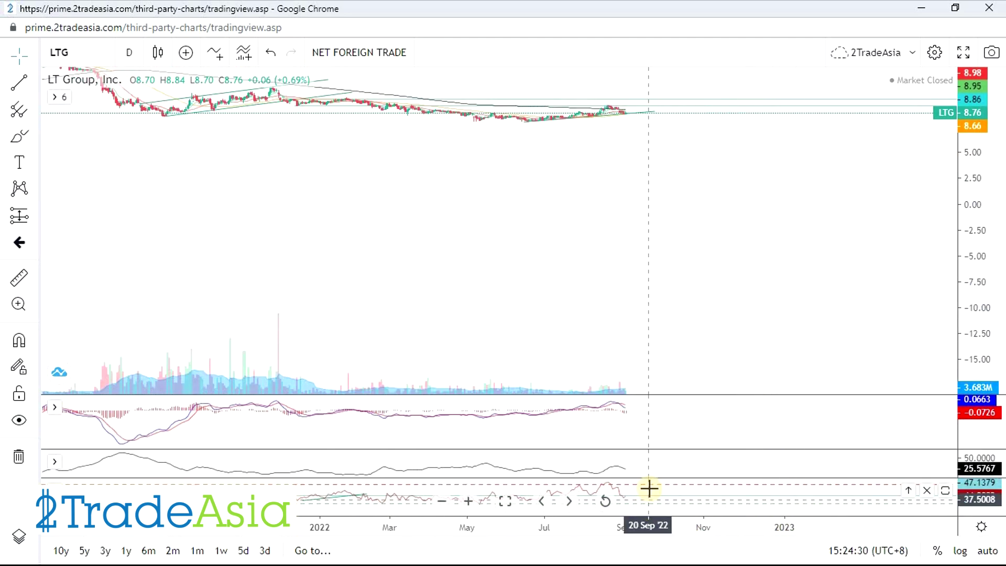
scroll(824, 512, down, 3)
scroll(723, 505, up, 1)
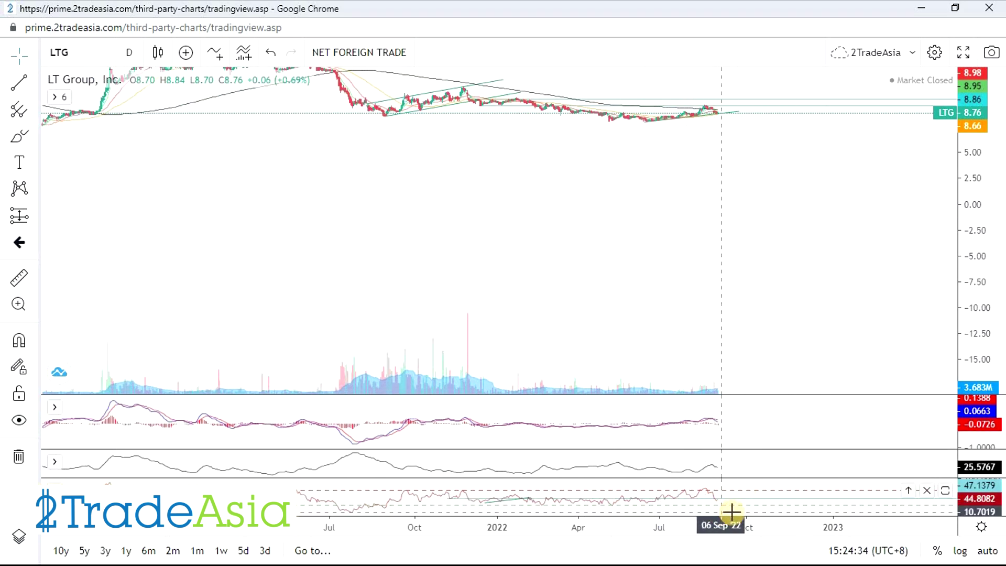
scroll(703, 512, up, 1)
scroll(815, 488, down, 1)
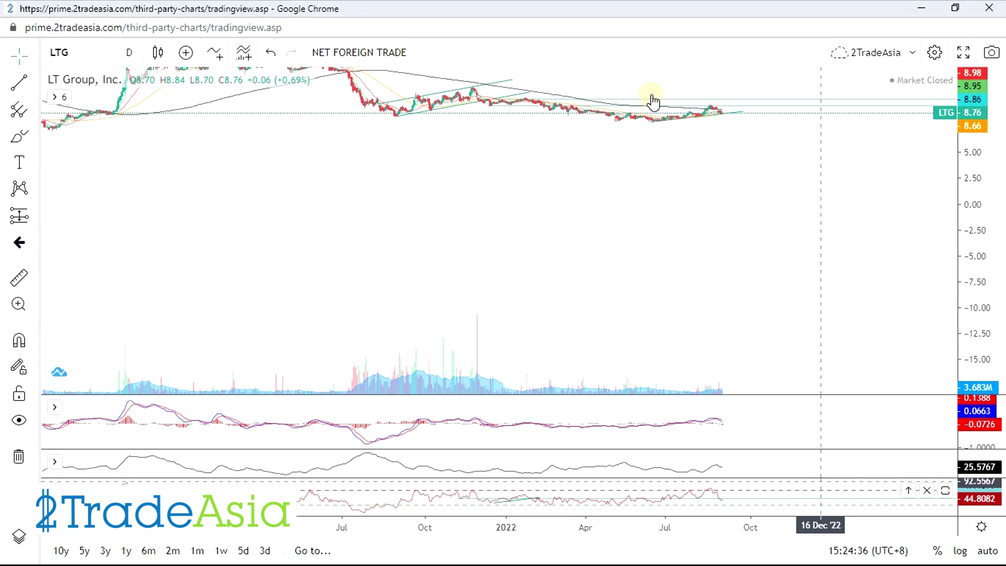
scroll(839, 325, up, 1)
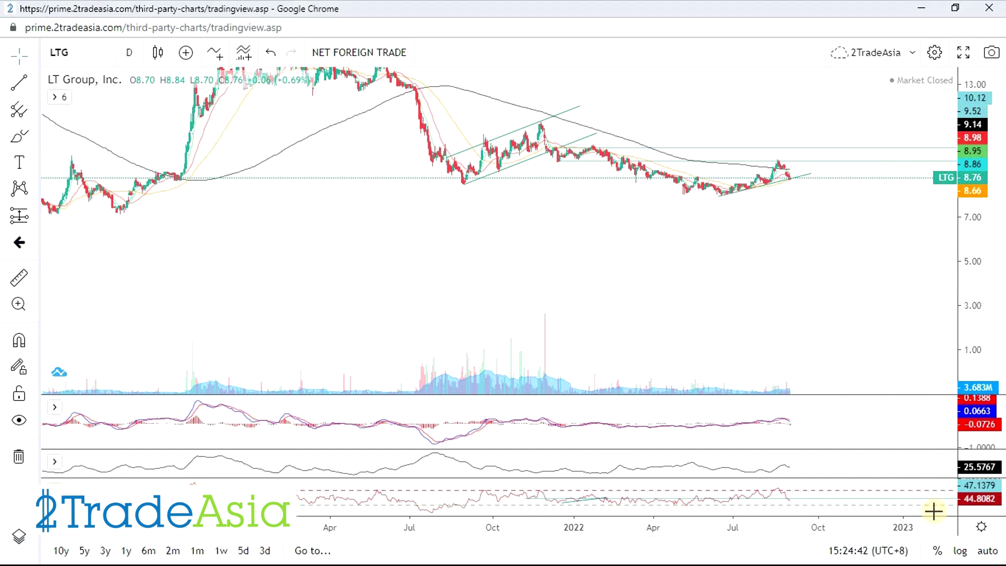
- Maximise the RSI pane and show its readings from late 2021 onward
click(850, 494)
double_click(842, 501)
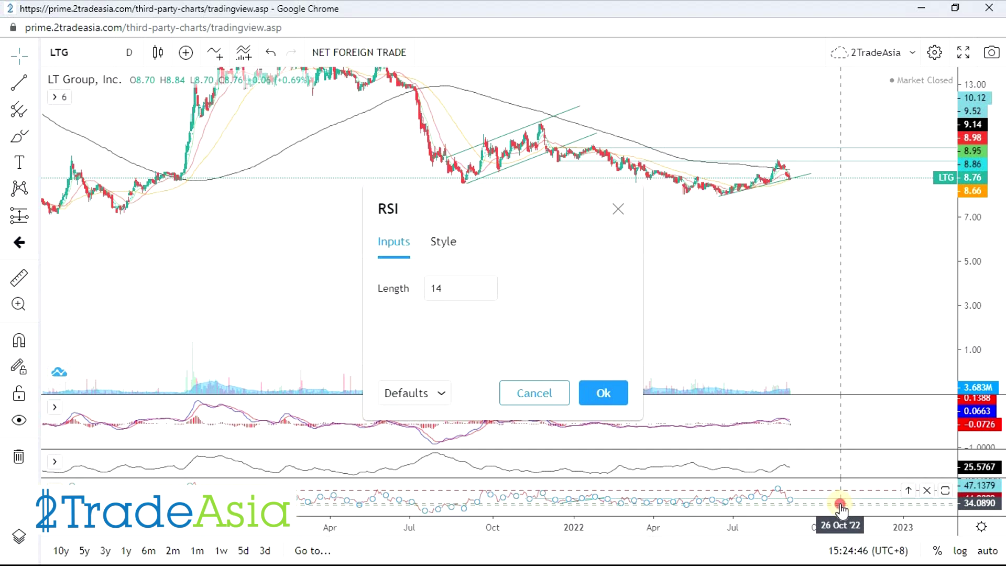
click(842, 498)
double_click(842, 496)
click(842, 491)
double_click(847, 493)
click(847, 490)
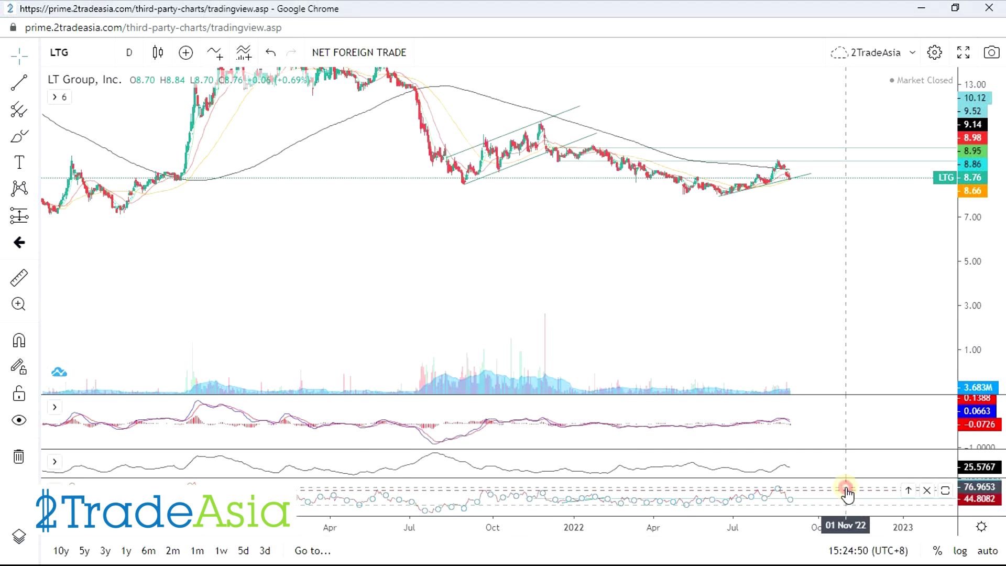
double_click(847, 488)
click(847, 482)
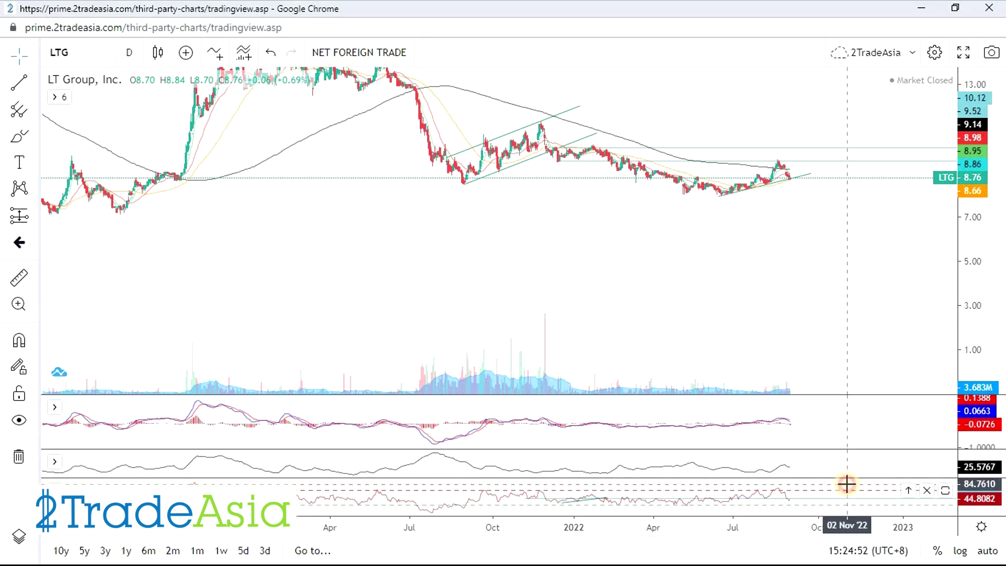
double_click(847, 484)
scroll(797, 324, up, 3)
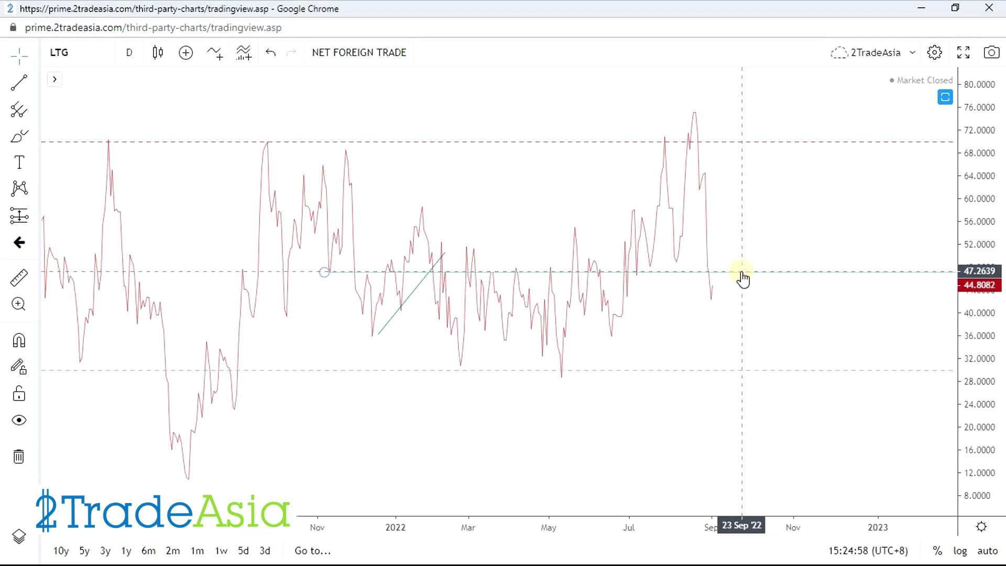
- Replace the old RSI trend line with one rising from 29.47 on 13 May '22 to 49.59 on 13 Sep '22, and restore the pane layout
click(444, 254)
click(819, 89)
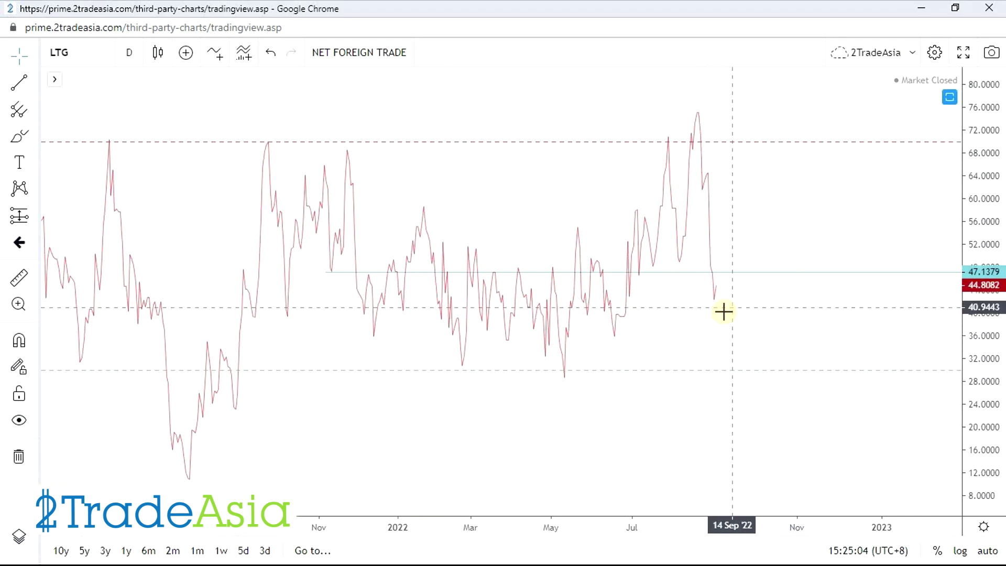
key(alt+t)
click(595, 350)
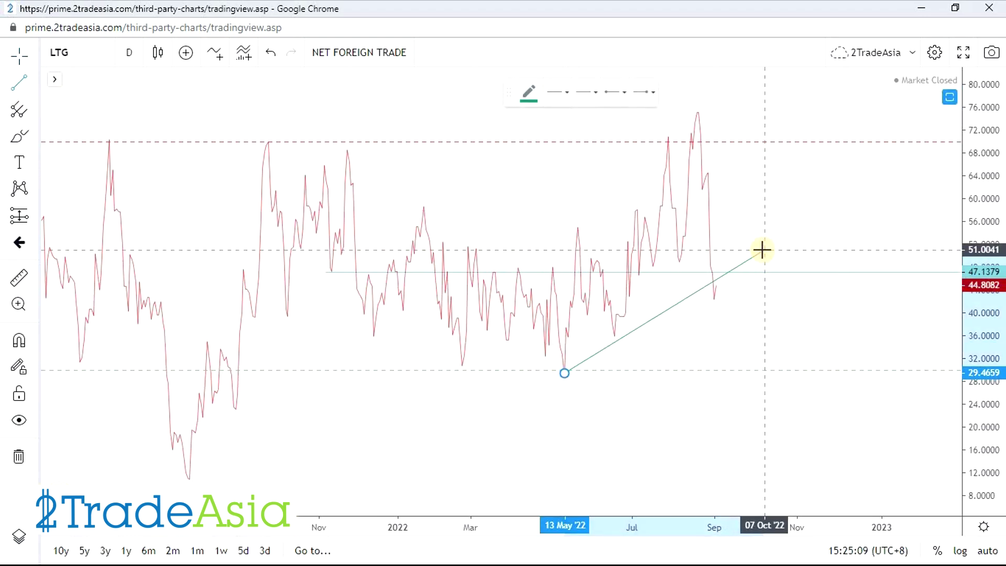
click(729, 258)
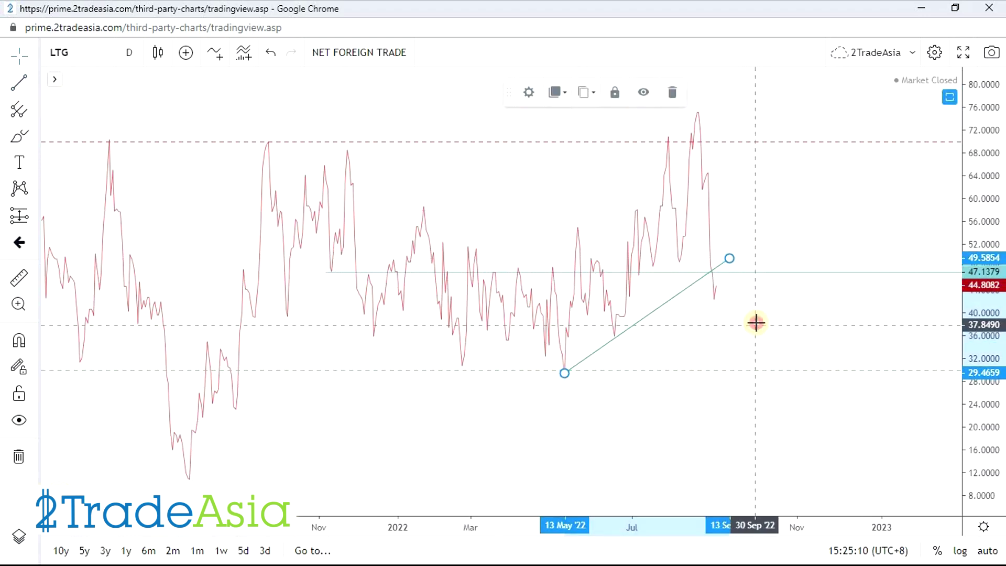
click(756, 323)
double_click(784, 258)
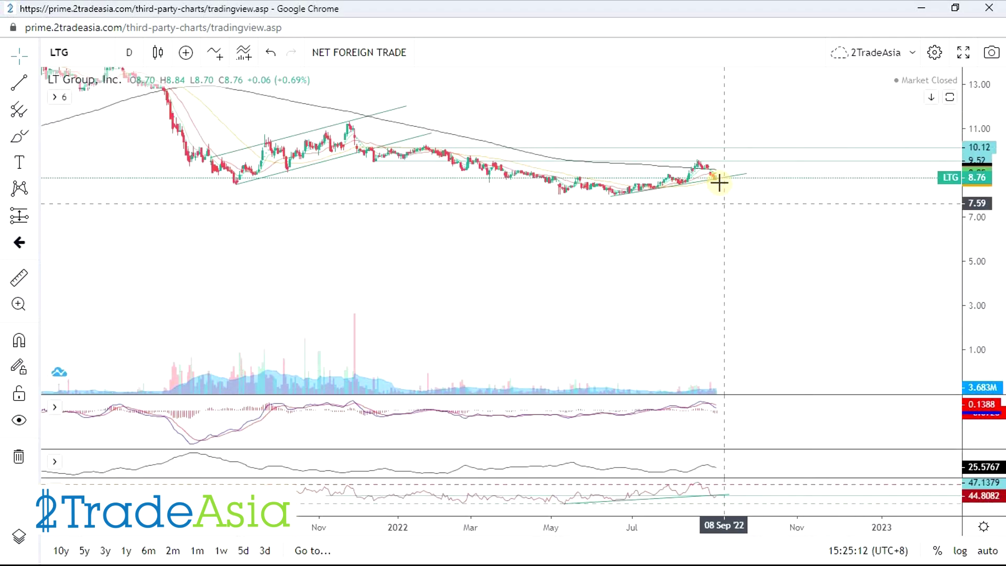
- Switch to the Google Sheets charting sheet and review LTG's full row from net profit margin to dividend yield
drag(784, 247, 854, 303)
drag(996, 323, 910, 285)
key(alt+Tab)
click(257, 472)
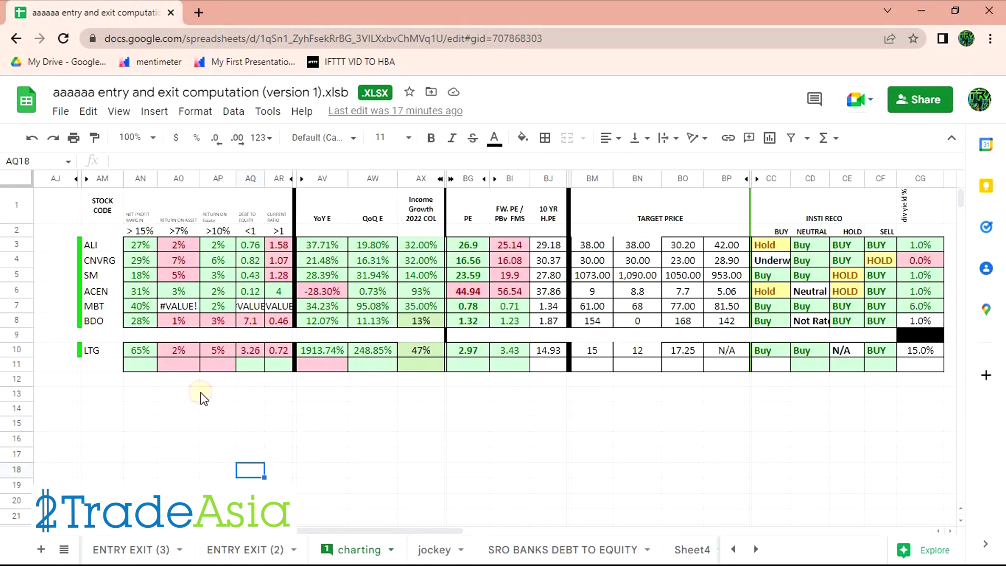
drag(139, 354, 926, 355)
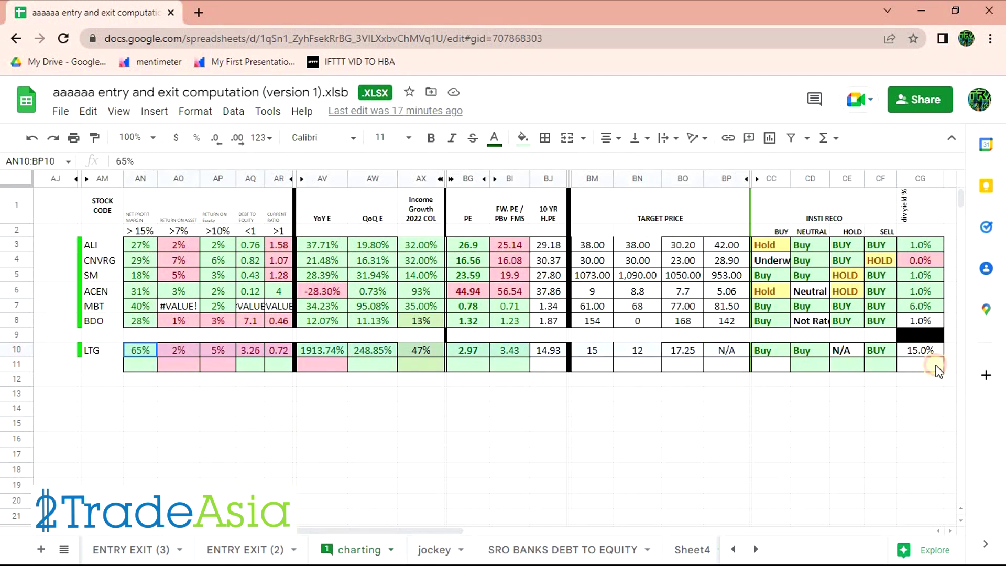
click(575, 409)
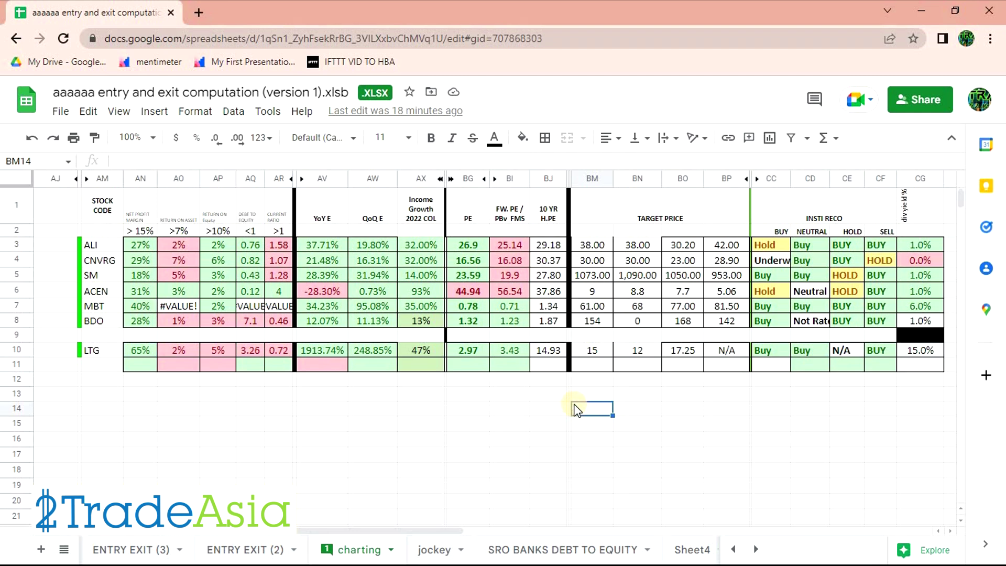